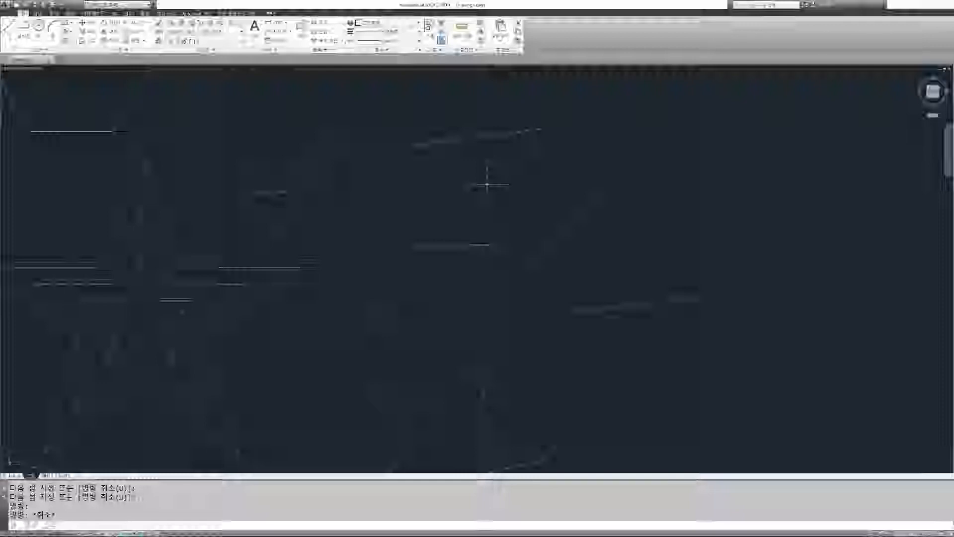
key("Return")
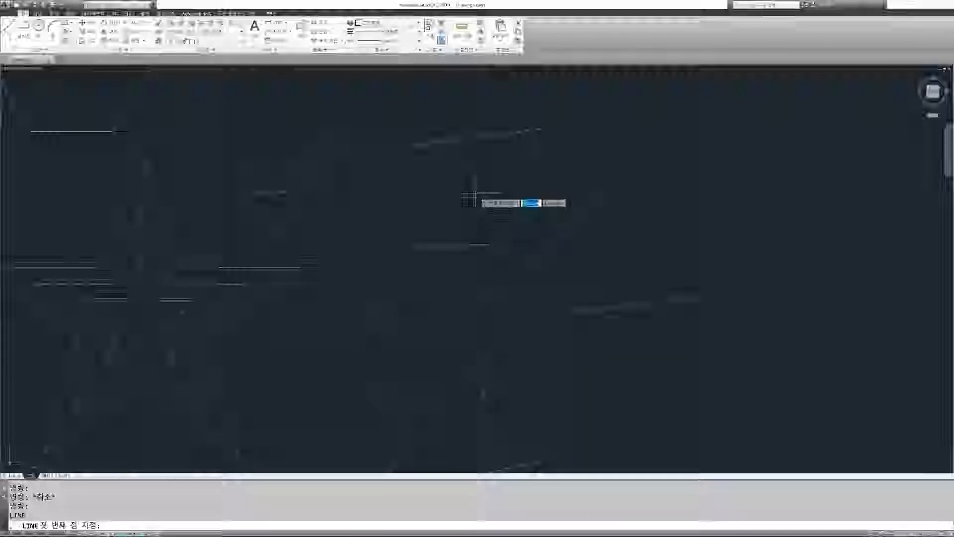
key("Escape")
key("Escape")
key("Escape")
key("Escape")
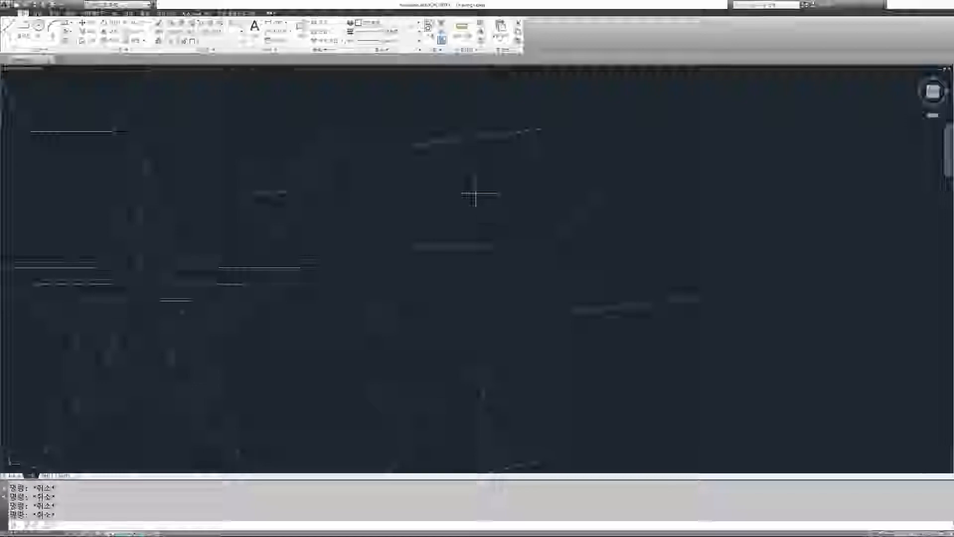
key("space")
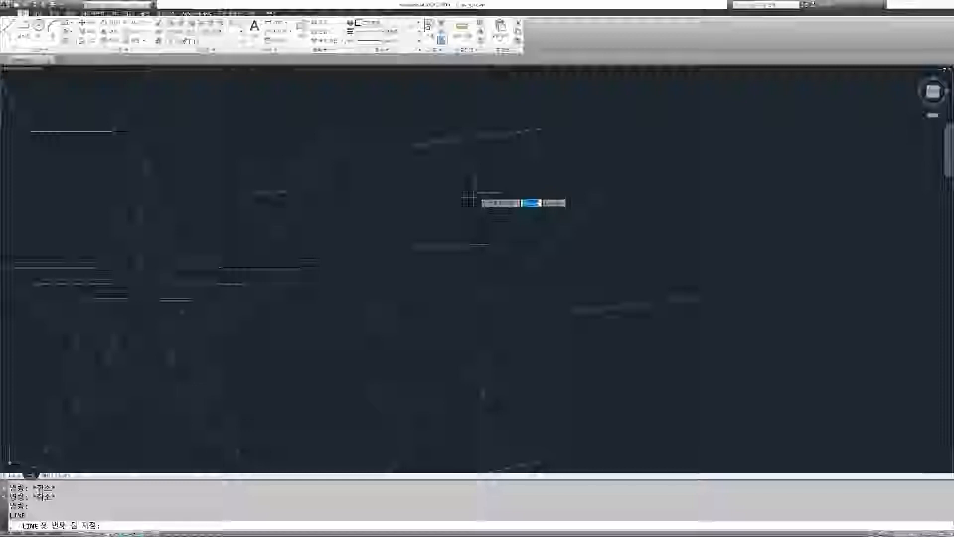
key("Escape")
key("Escape")
key("Escape")
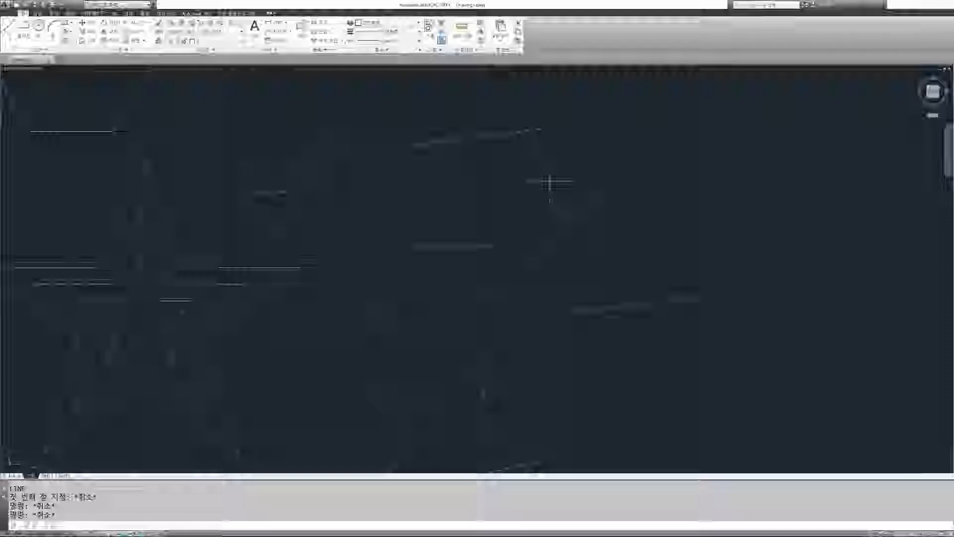
Step: Draw two separate slanted single-segment lines in the open drawing area, repeating the Line command for the second one
key("Return")
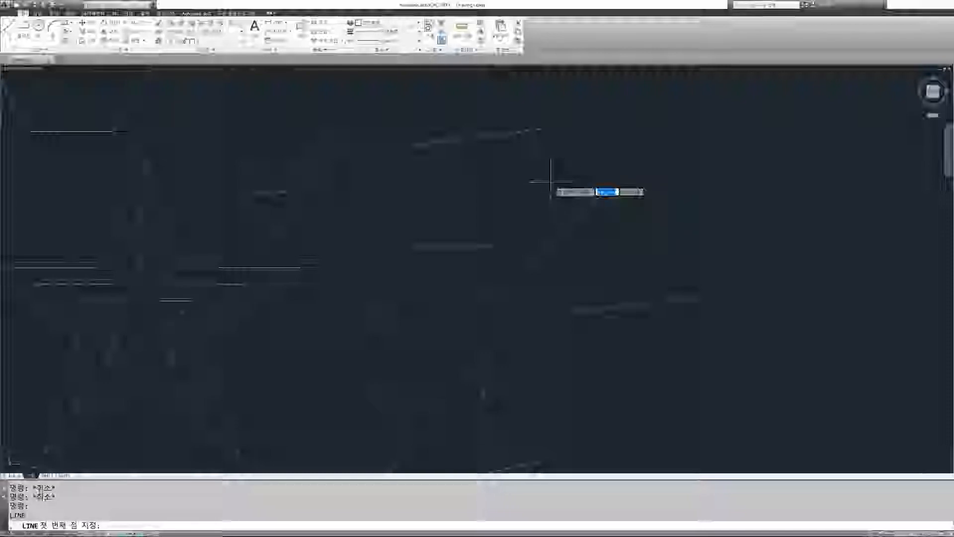
left_click(492, 171)
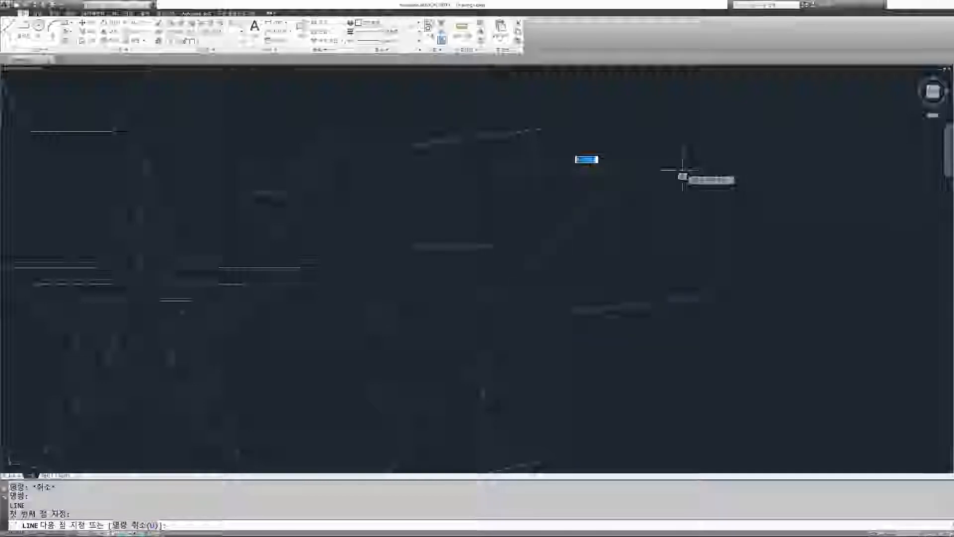
left_click(682, 162)
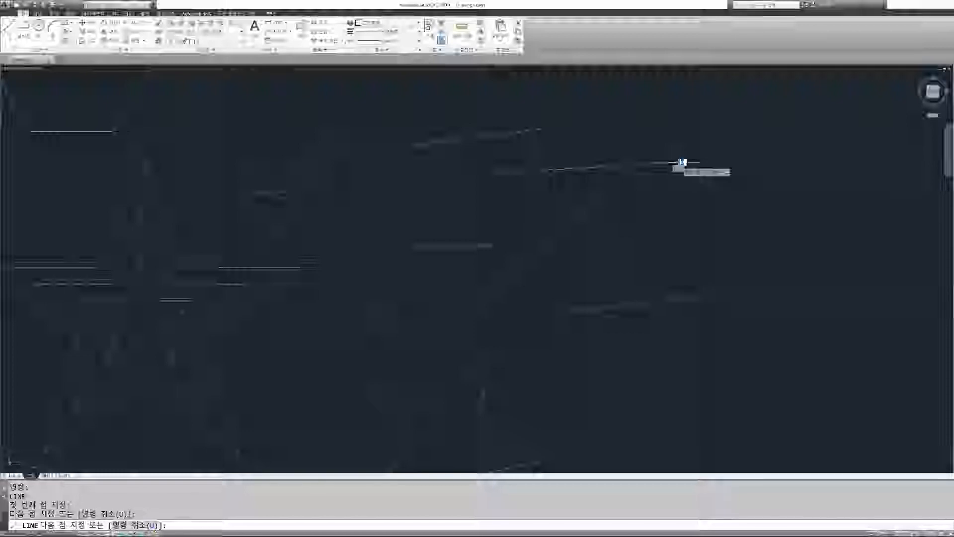
key("Return")
key("Return")
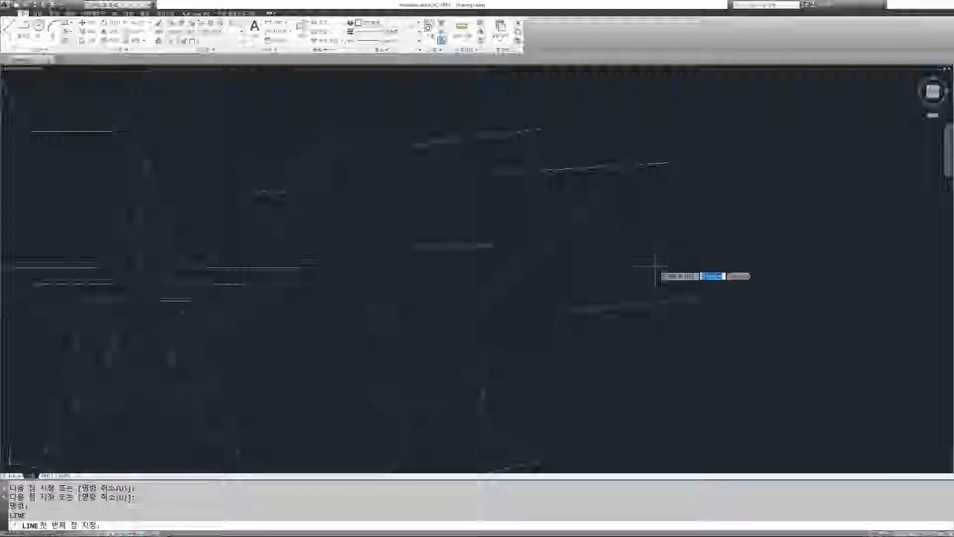
left_click(639, 233)
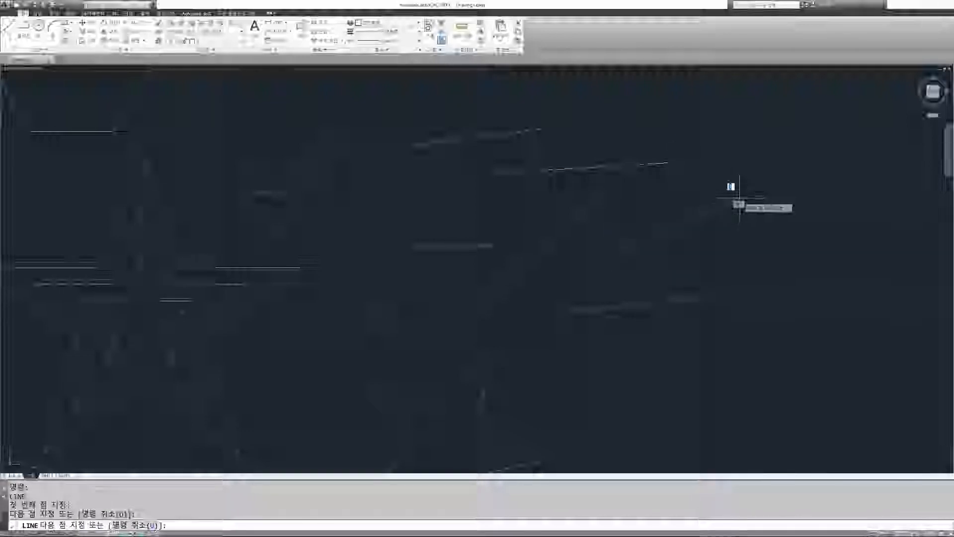
key("Return")
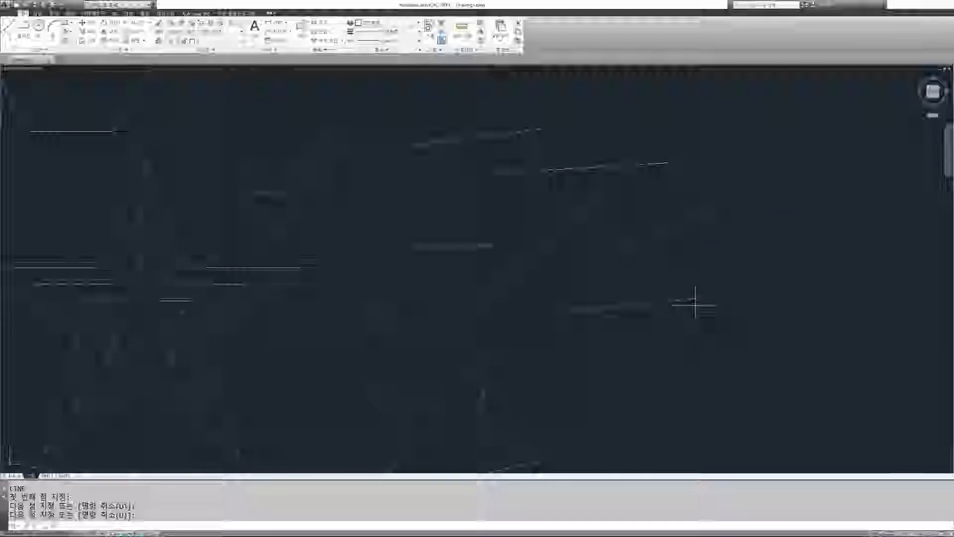
Step: Repeat the Line command to add two more separate lines below the first pair
key("Return")
left_click(663, 186)
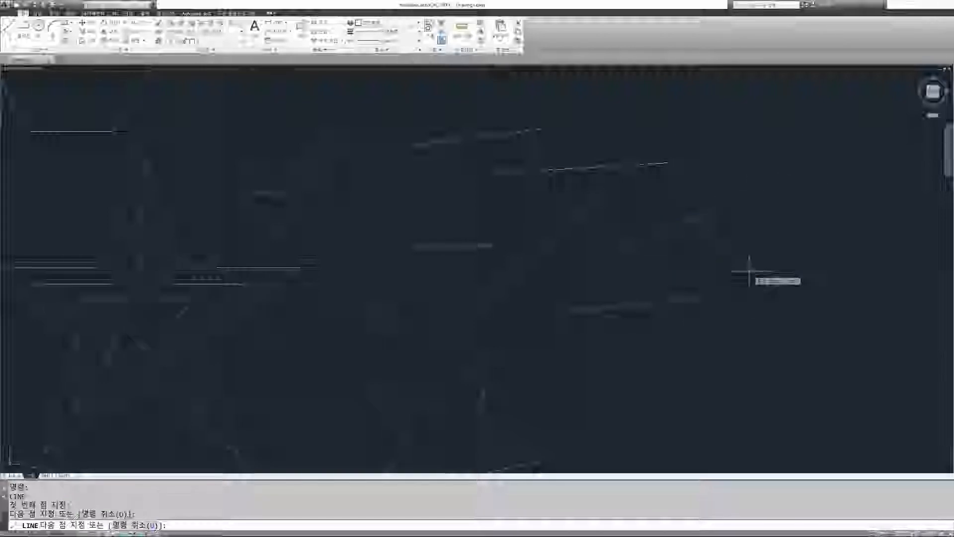
key("Return")
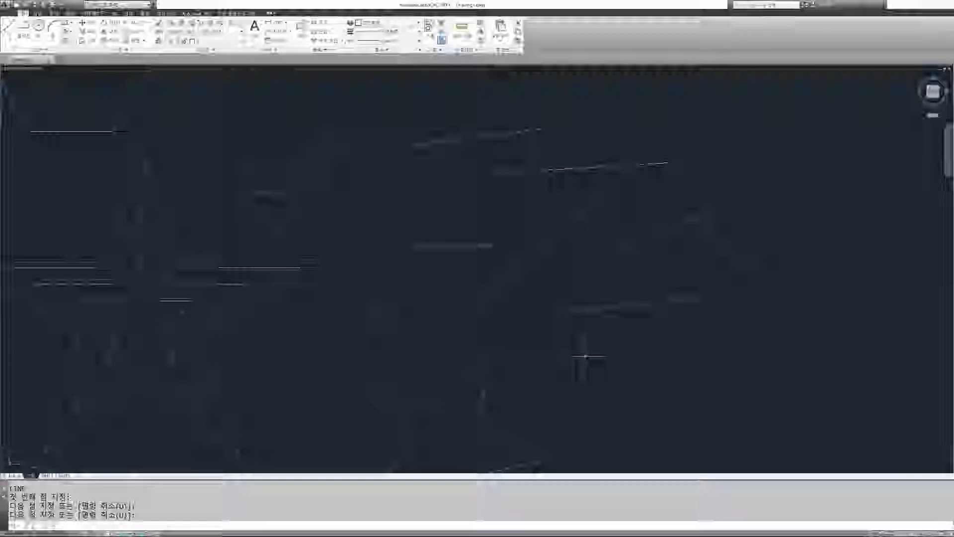
key("Return")
left_click(573, 355)
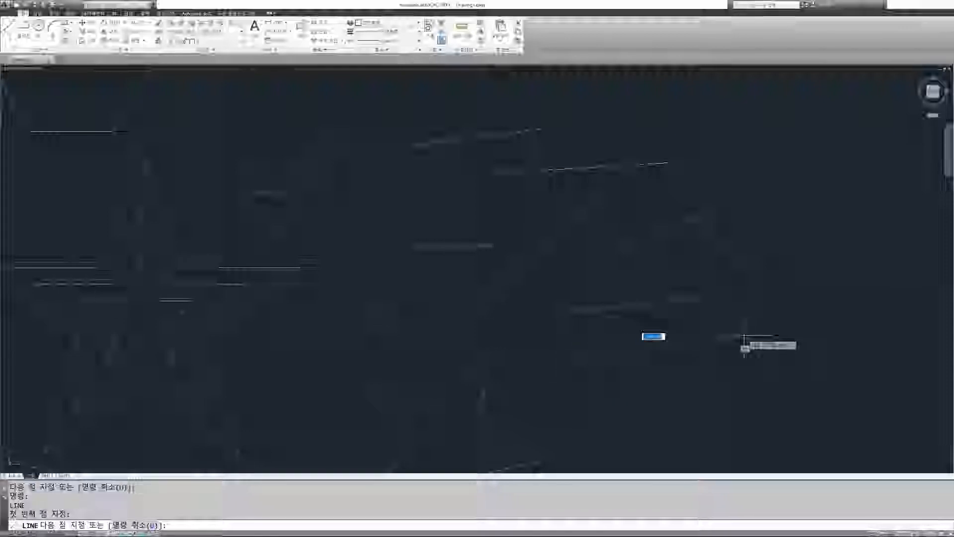
left_click(743, 340)
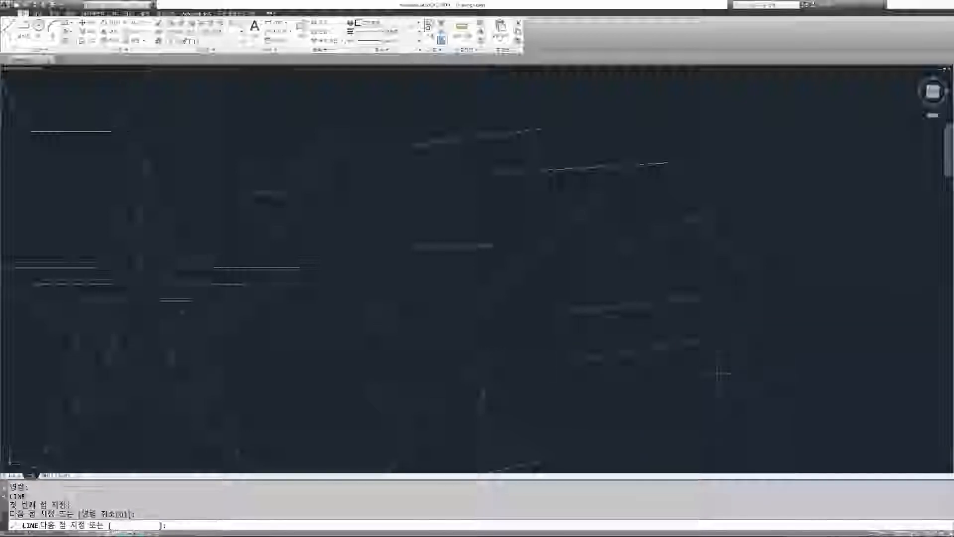
key("Return")
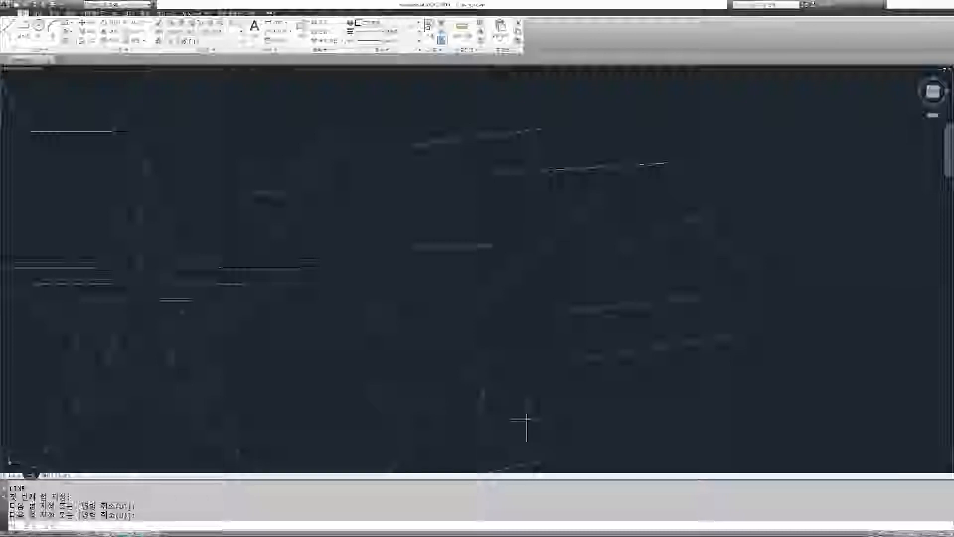
Step: Erase all the practice lines in the open area beside the existing drawing using selection windows
key("Escape")
key("Escape")
type("e")
key("Return")
left_click(748, 339)
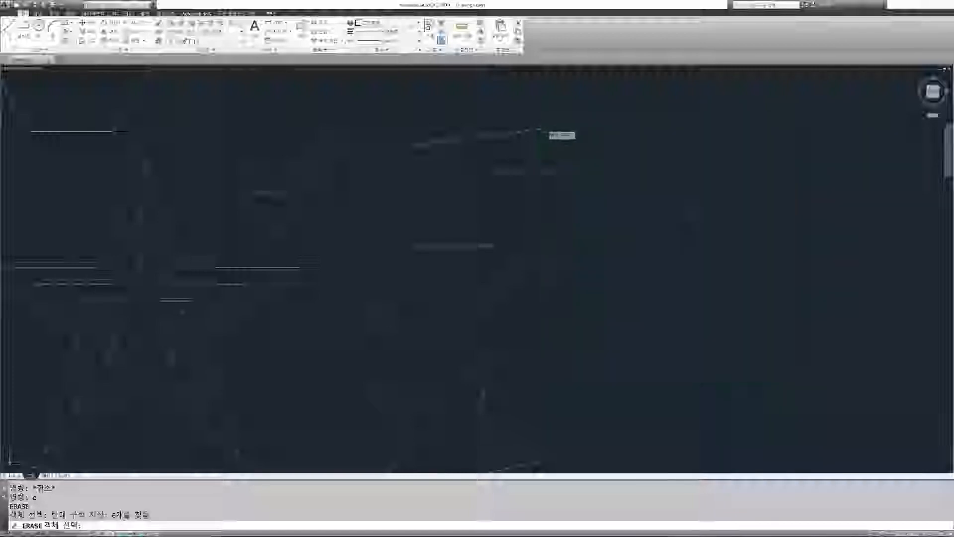
left_click(581, 285)
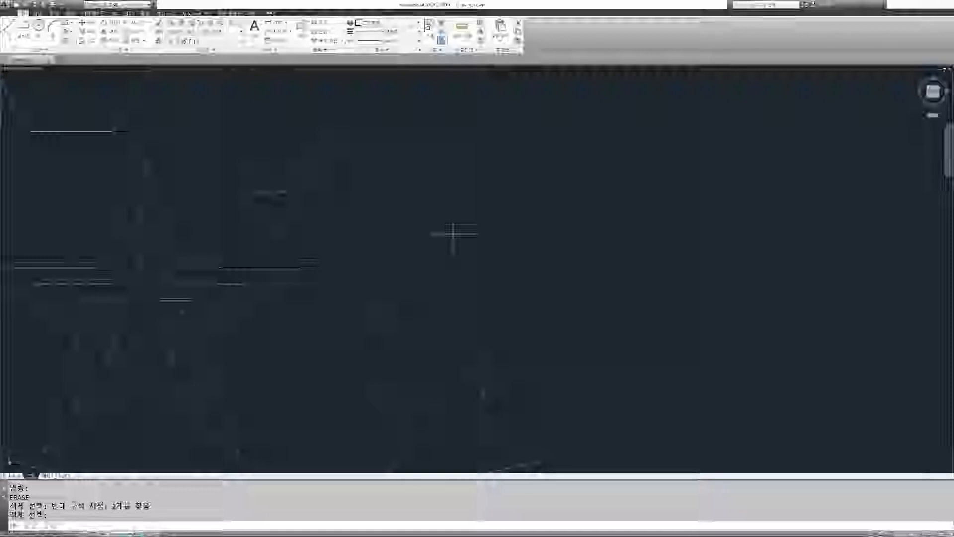
key("Return")
Step: Open the Options dialog, review the user preference settings and close it
type("op")
key("Return")
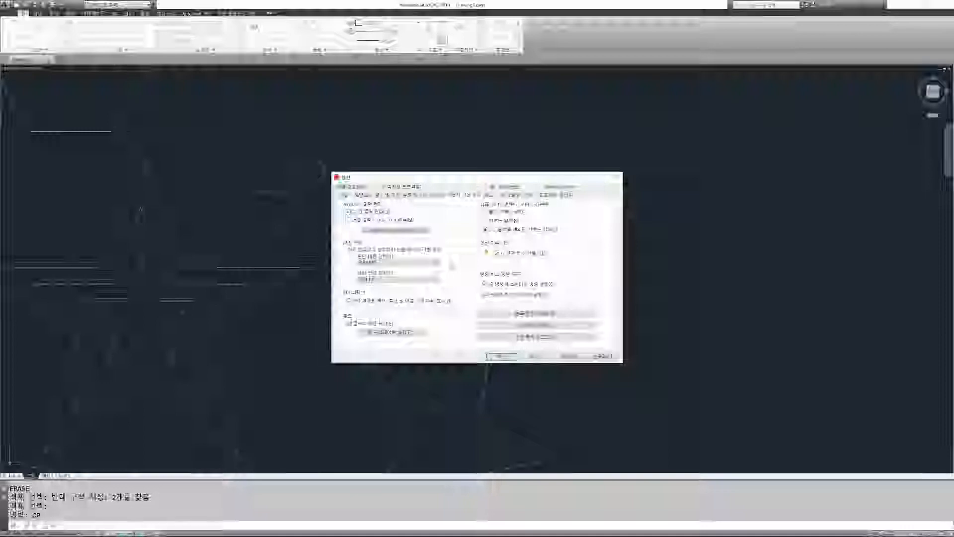
left_click(501, 356)
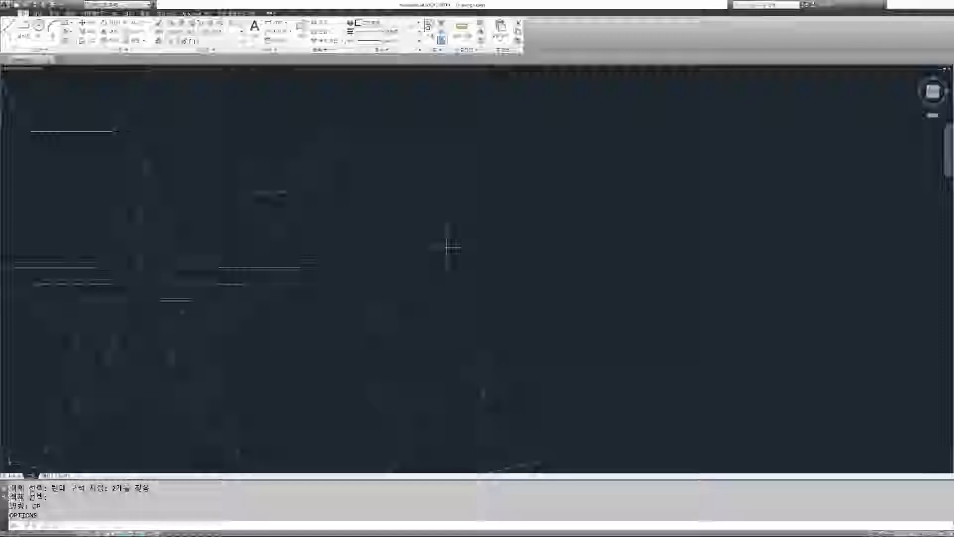
Step: Turn on Ortho mode while placing a trial line, and cancel the line
type("l")
key("Return")
left_click(399, 242)
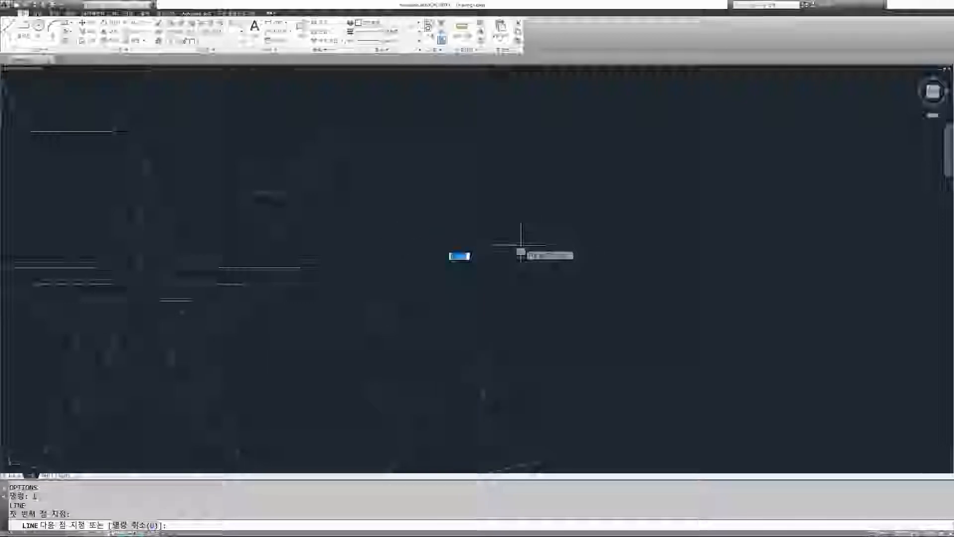
key("F8")
key("Escape")
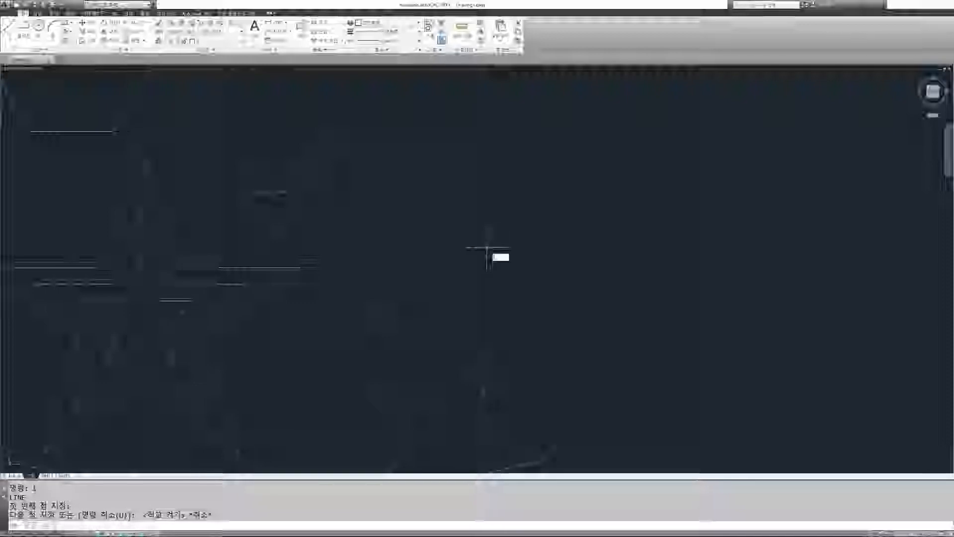
Step: Draw a horizontal line 100 units long in the open drawing area
type("l")
key("Return")
left_click(432, 248)
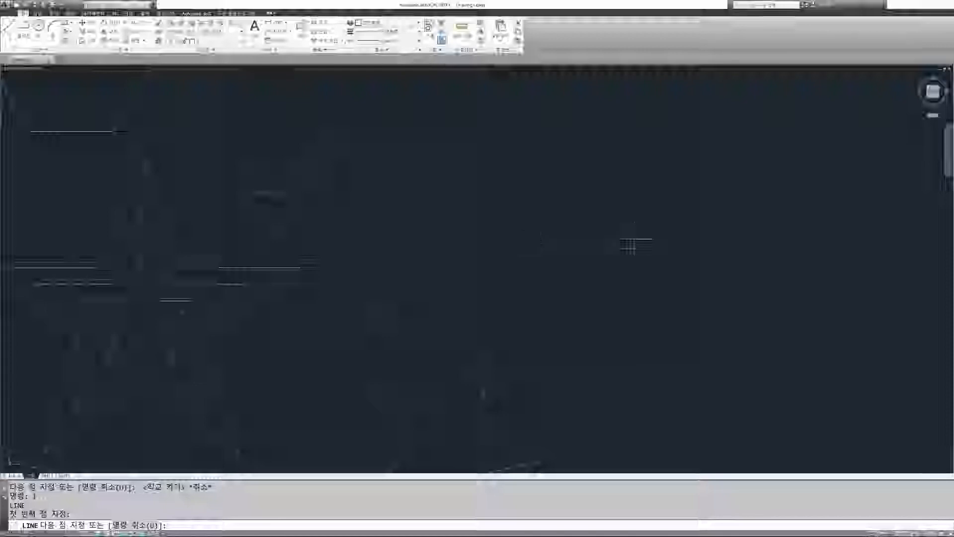
type("500")
key("Return")
key("Escape")
Step: Add a linear dimension between the horizontal line's endpoints, placed above the line
left_click(275, 22)
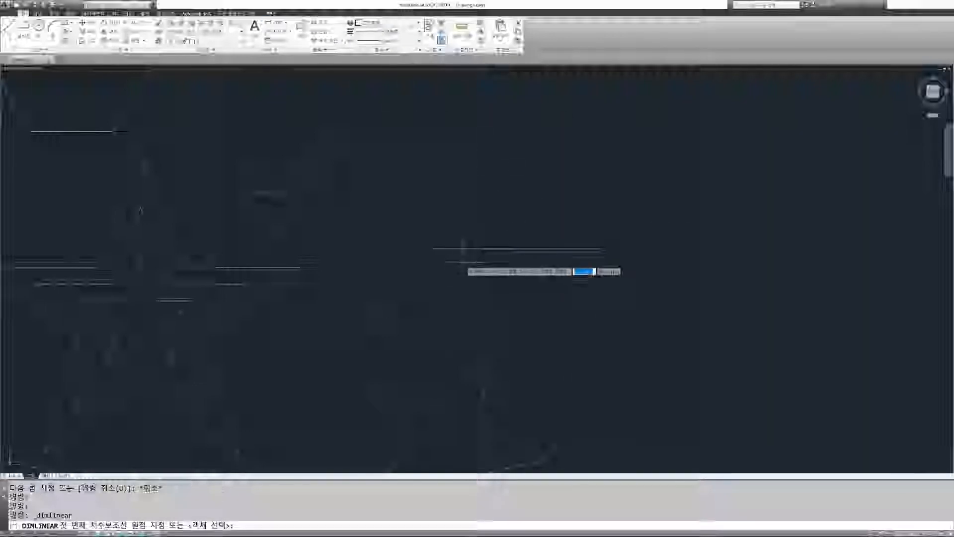
left_click(432, 248)
left_click(601, 248)
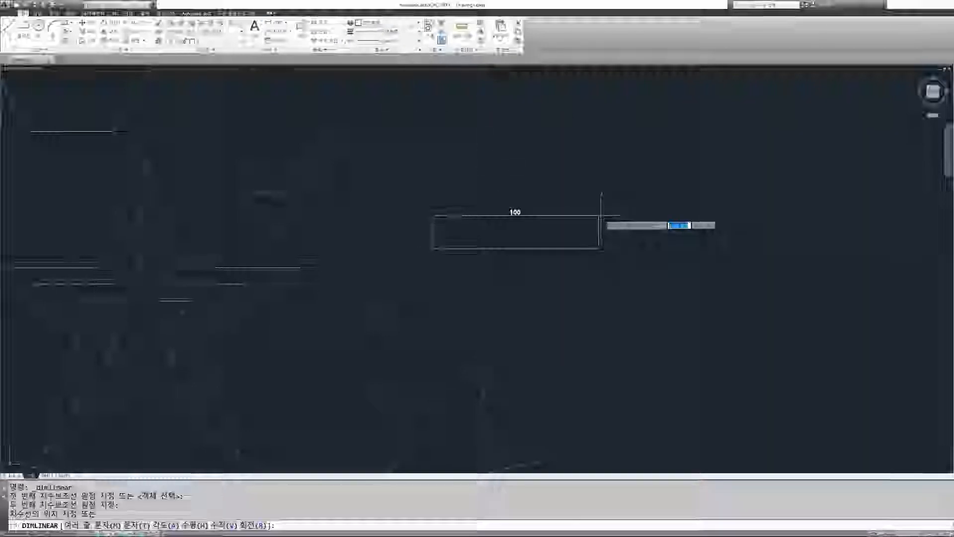
left_click(602, 215)
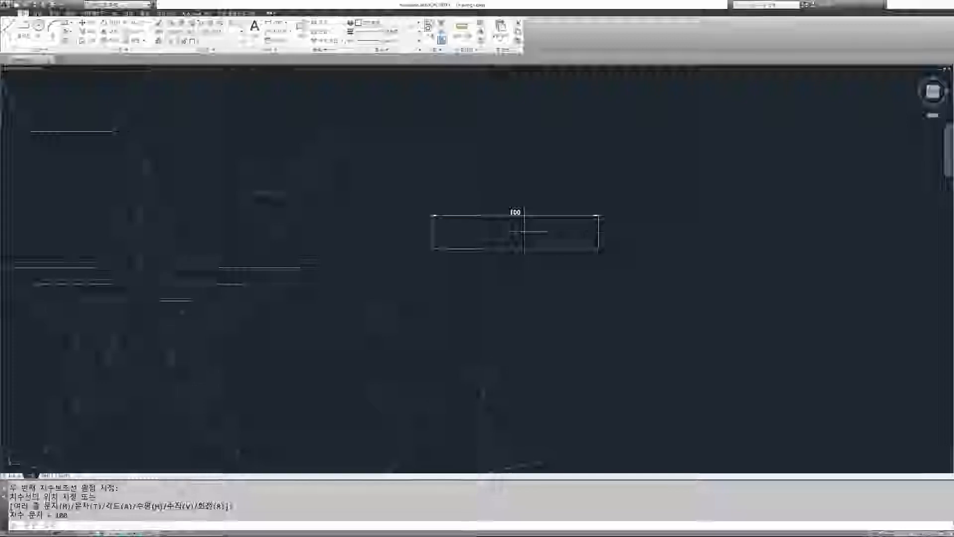
Step: Erase the linear dimension above the horizontal line
type("e")
key("space")
left_click(647, 228)
left_click(554, 204)
key("space")
key("Escape")
key("Escape")
Step: Erase the remaining horizontal line
type("e")
key("space")
left_click(571, 272)
left_click(543, 225)
key("space")
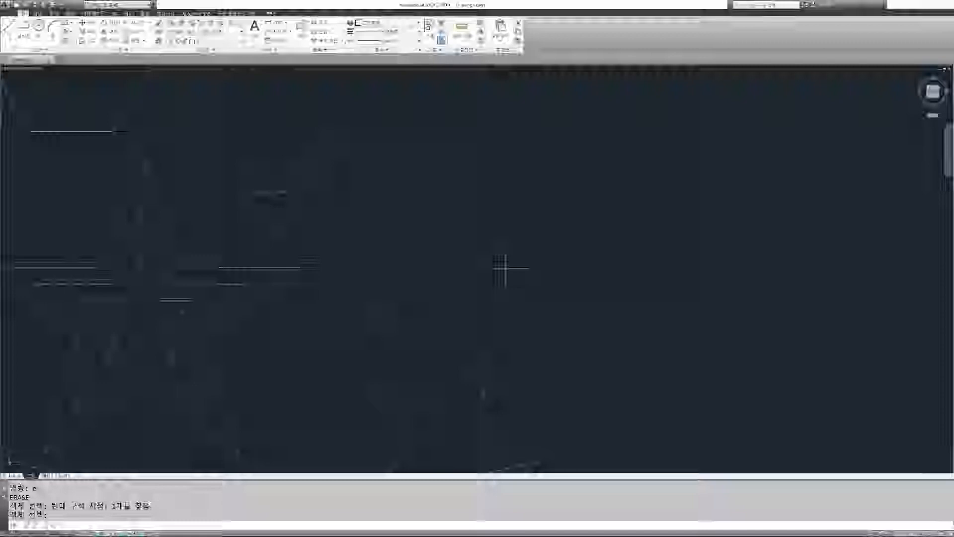
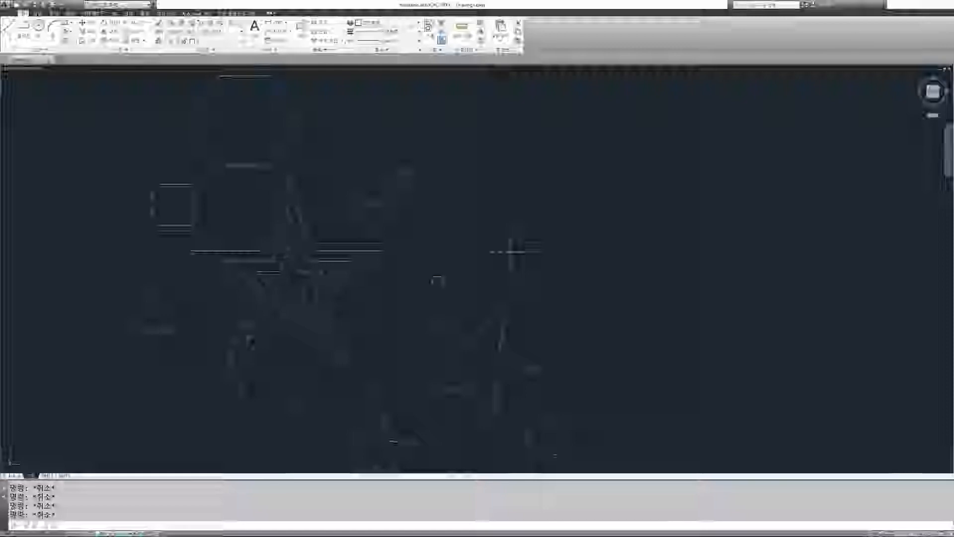
middle_click_drag(511, 204, 468, 247)
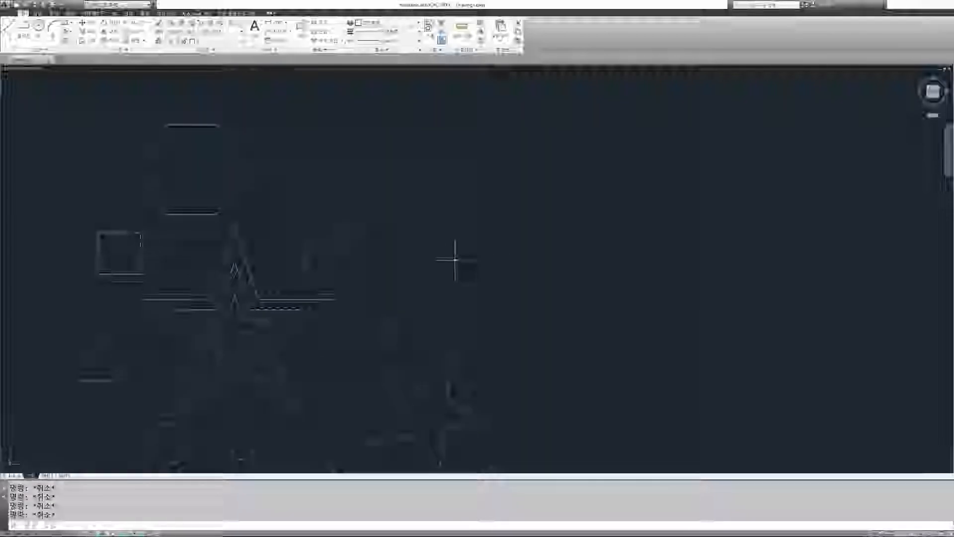
type("l")
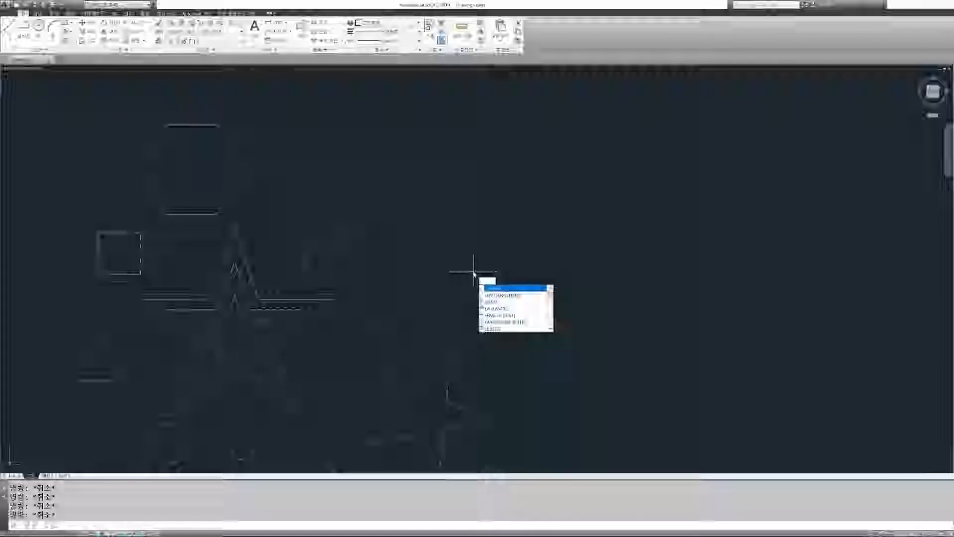
key("Return")
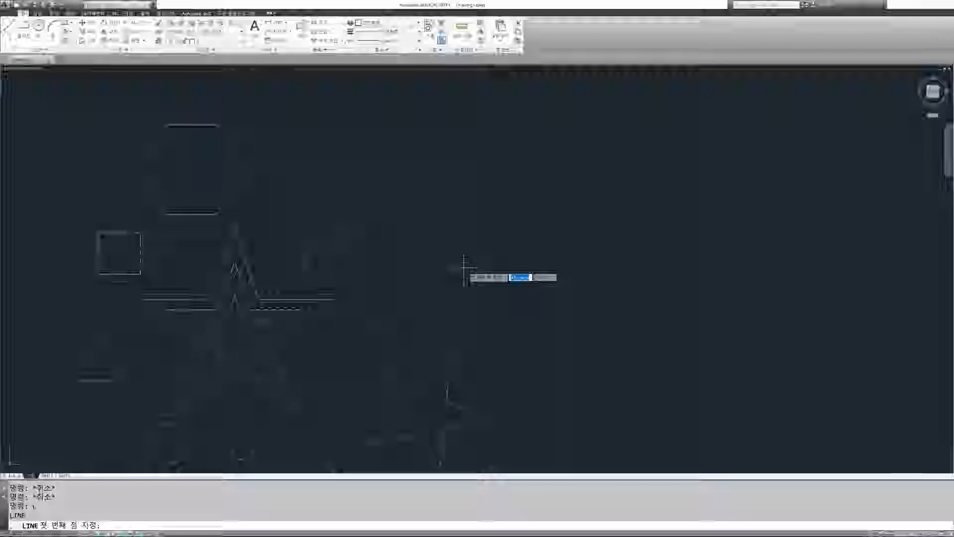
key("Escape")
key("Escape")
key("Escape")
key("Escape")
key("Escape")
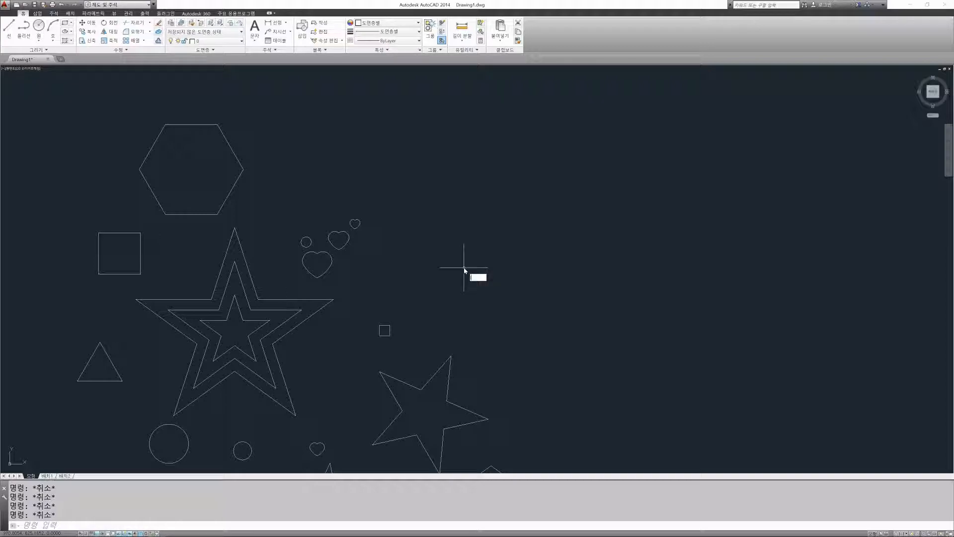
type("L")
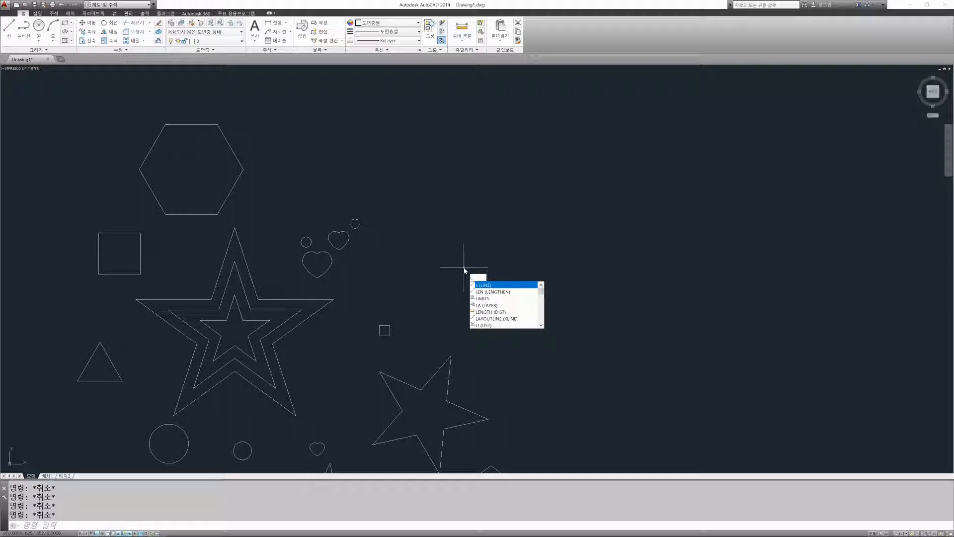
key("Return")
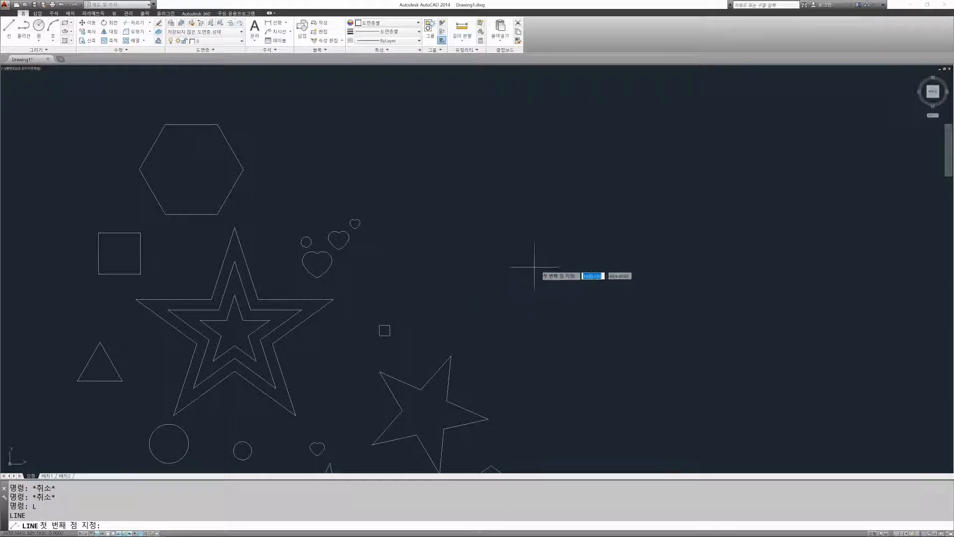
key("Escape")
key("Escape")
key("Escape")
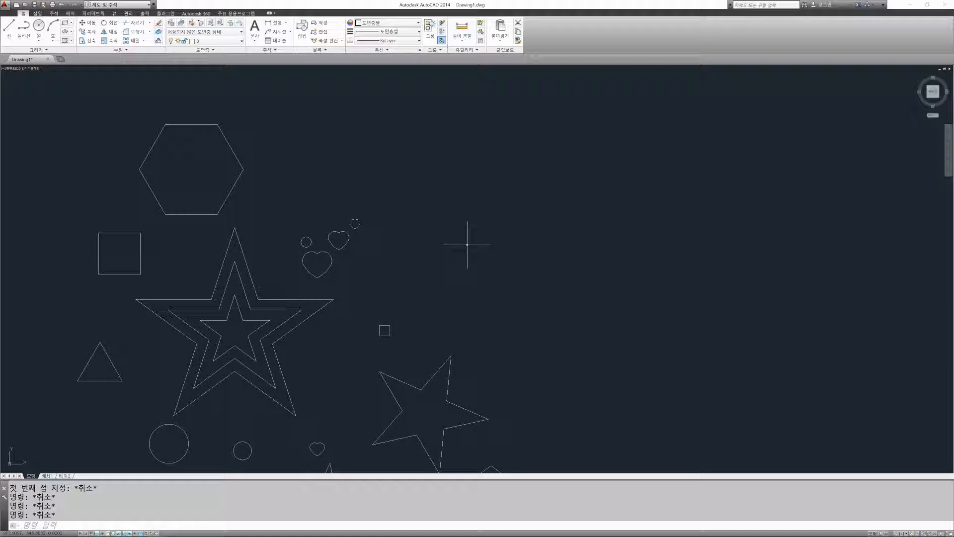
Step: Draw a horizontal line 10 units long in the empty area beside the hearts
type("l")
key("Return")
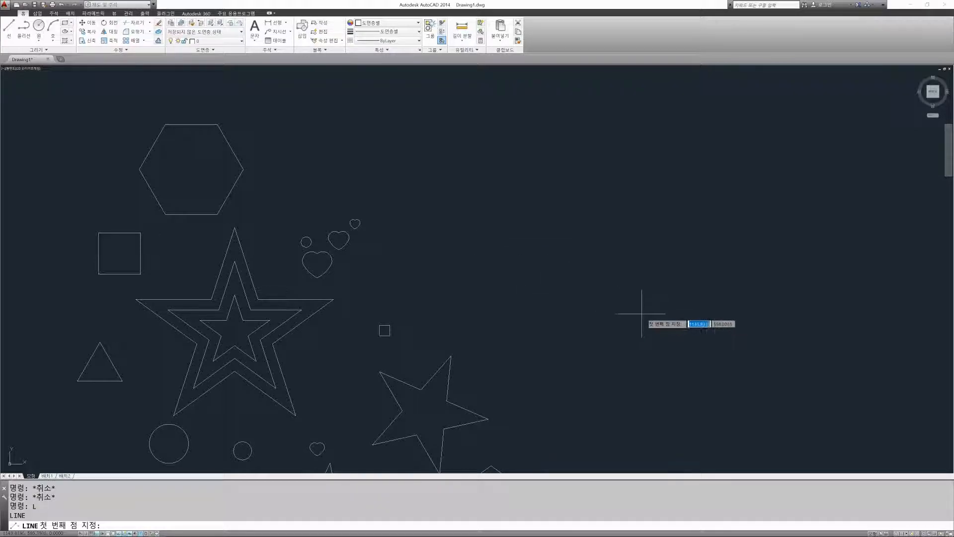
left_click(474, 240)
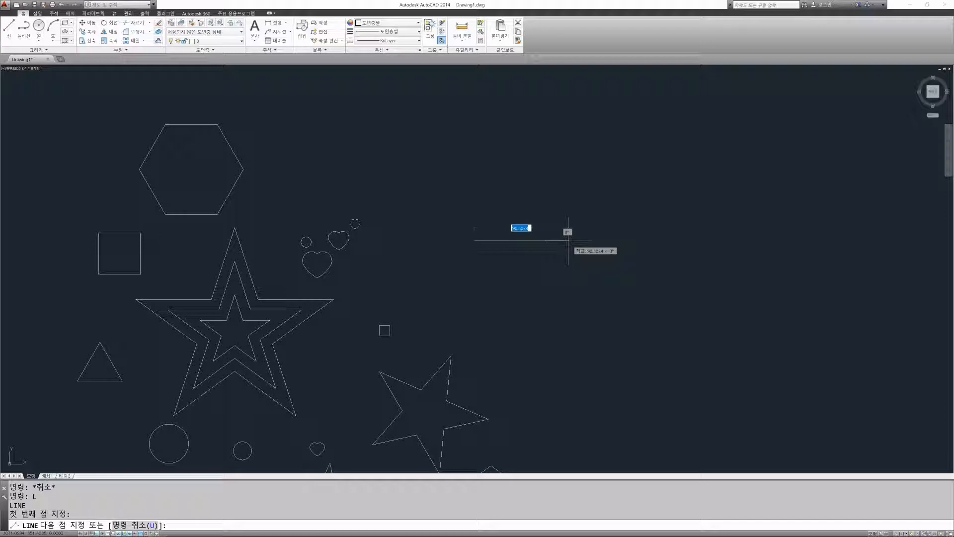
type("10")
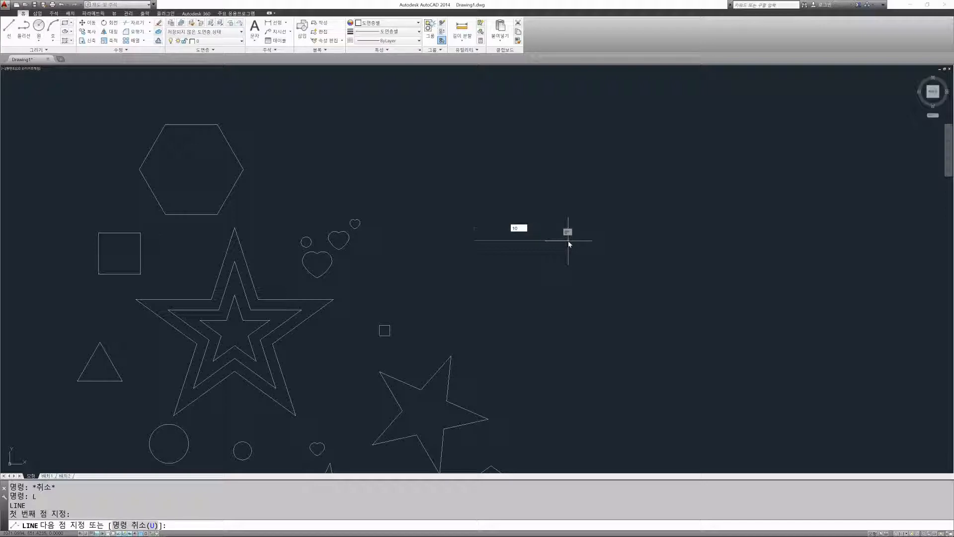
key("Return")
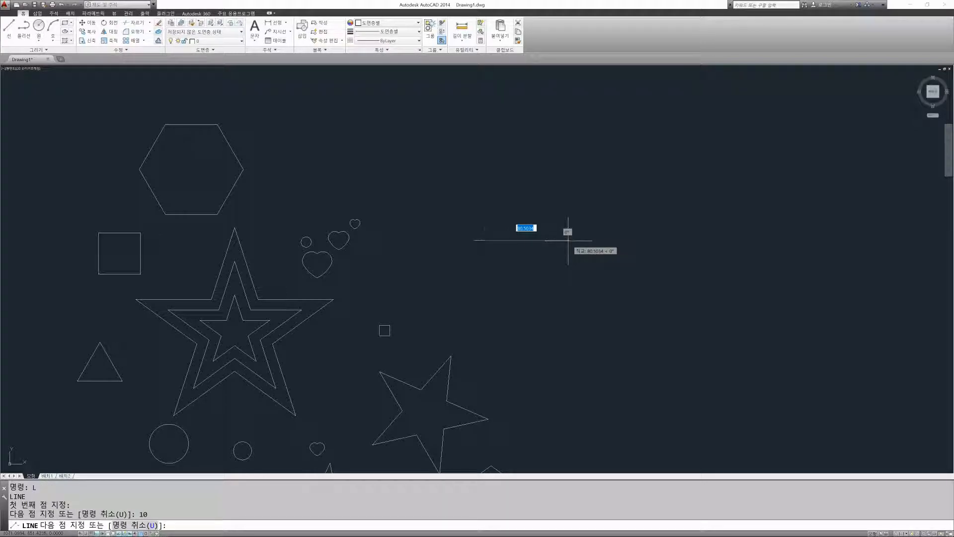
key("Escape")
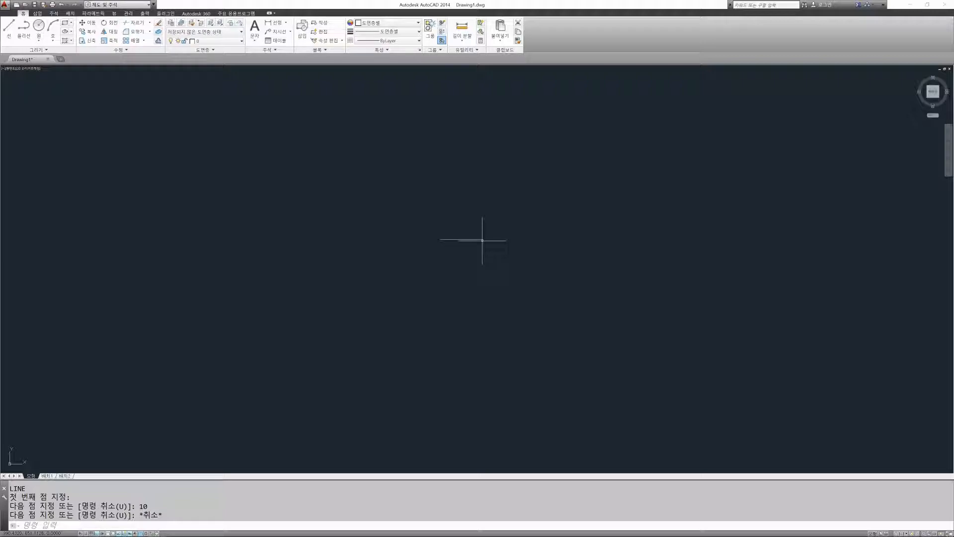
scroll(455, 245, "down", 6)
scroll(455, 248, "up", 4)
key("Escape")
key("Escape")
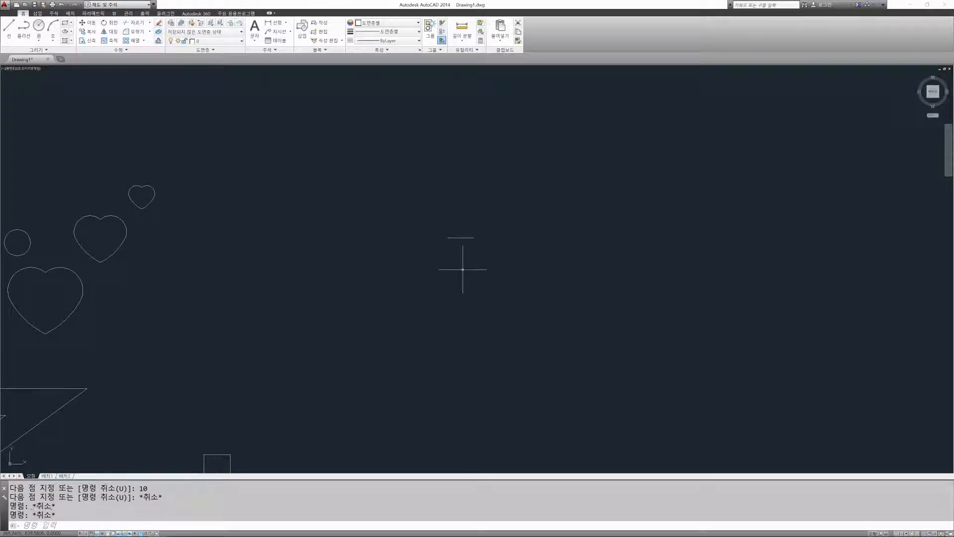
Step: Draw a freehand horizontal line about 38 units long below the short 10-unit line
type("l")
key("Return")
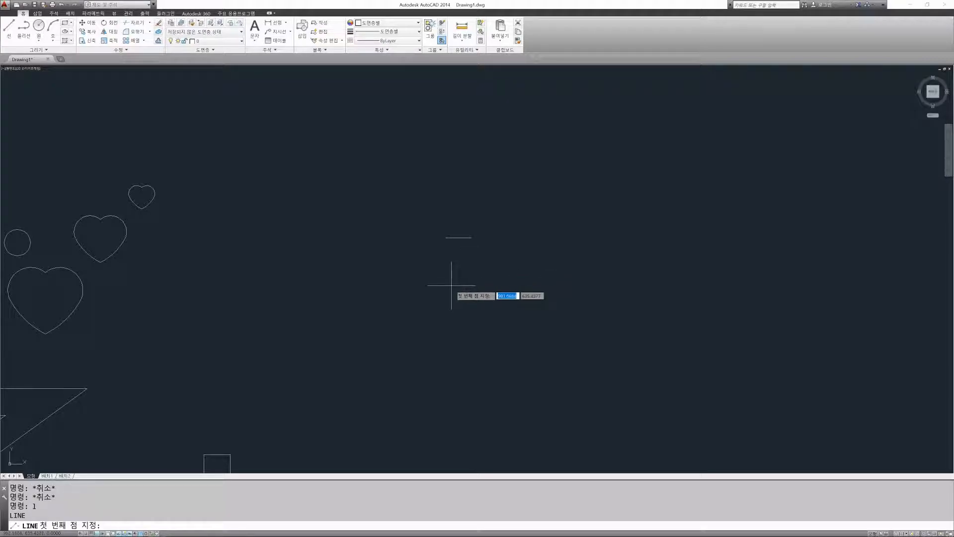
left_click(428, 303)
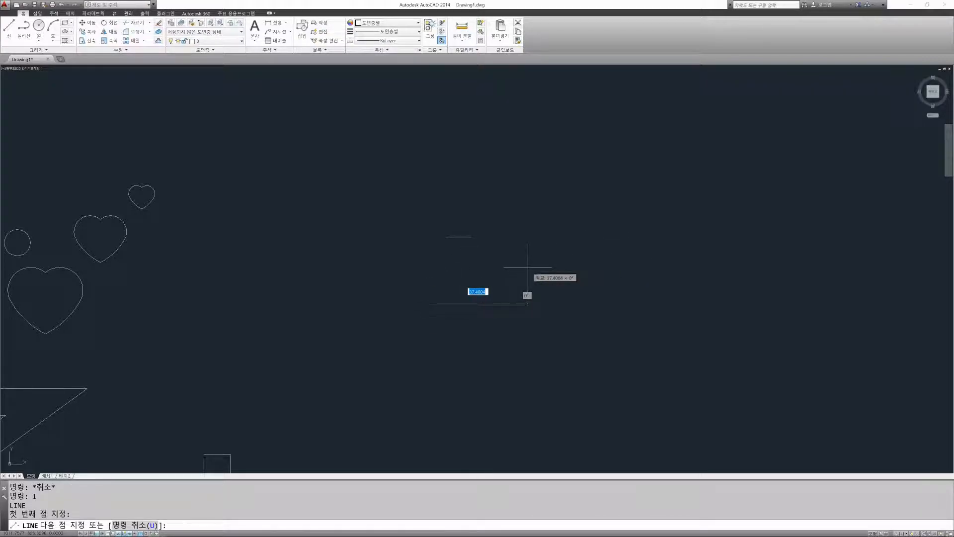
left_click(528, 301)
key("Escape")
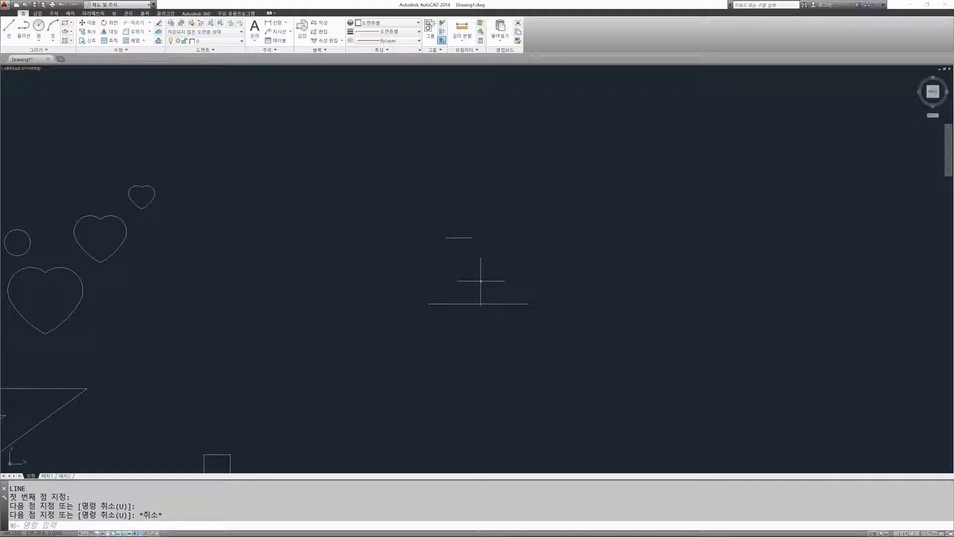
key("Escape")
key("Escape")
key("Escape")
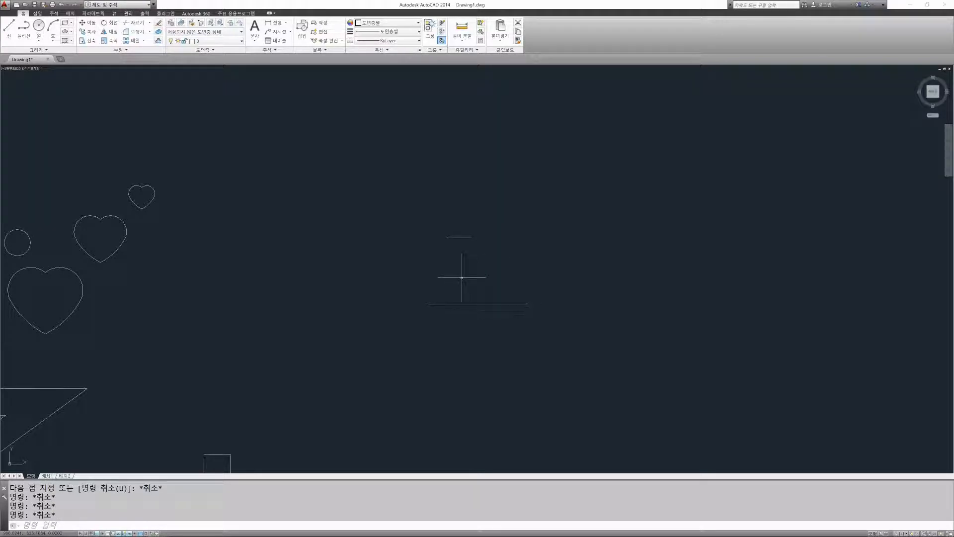
Step: Draw another freehand horizontal line between the short line and the long line below it
type("L")
key("Return")
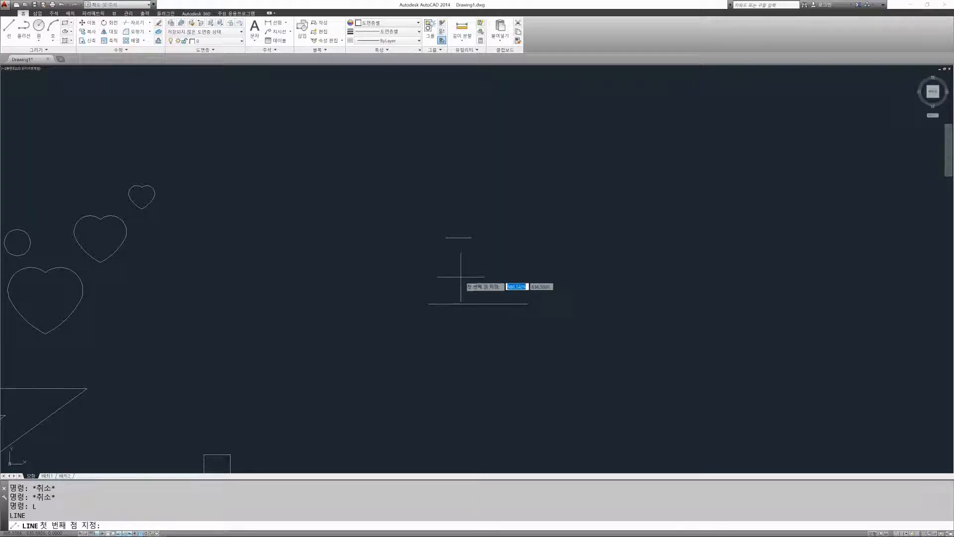
left_click(428, 261)
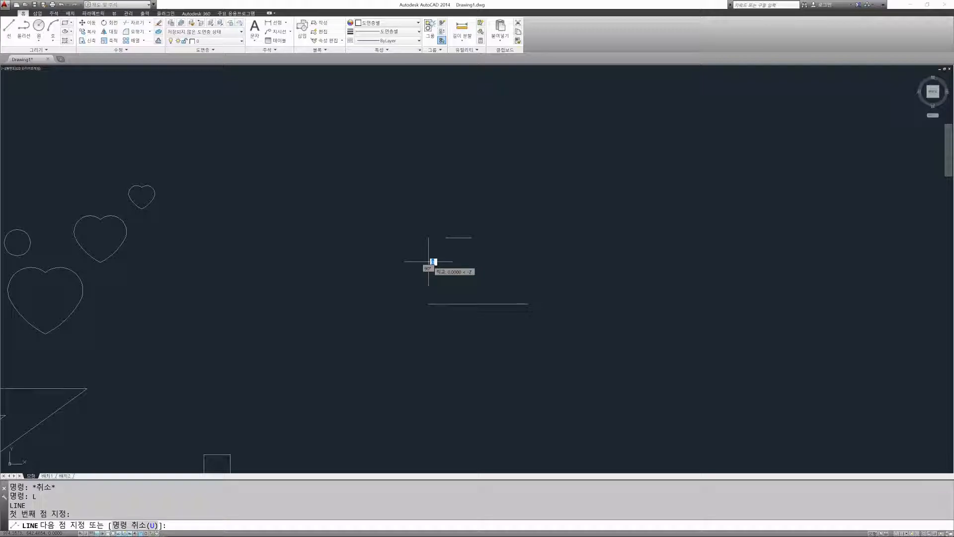
left_click(524, 261)
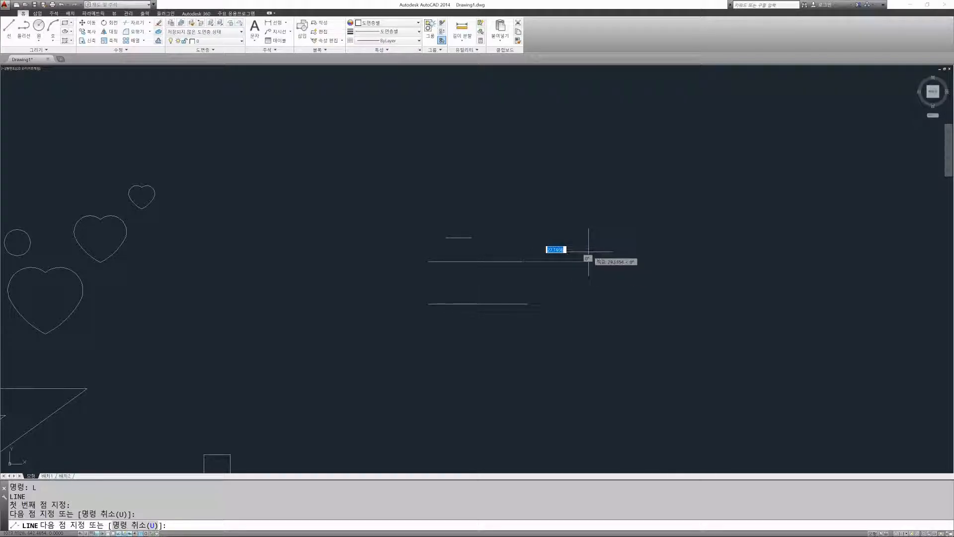
key("Escape")
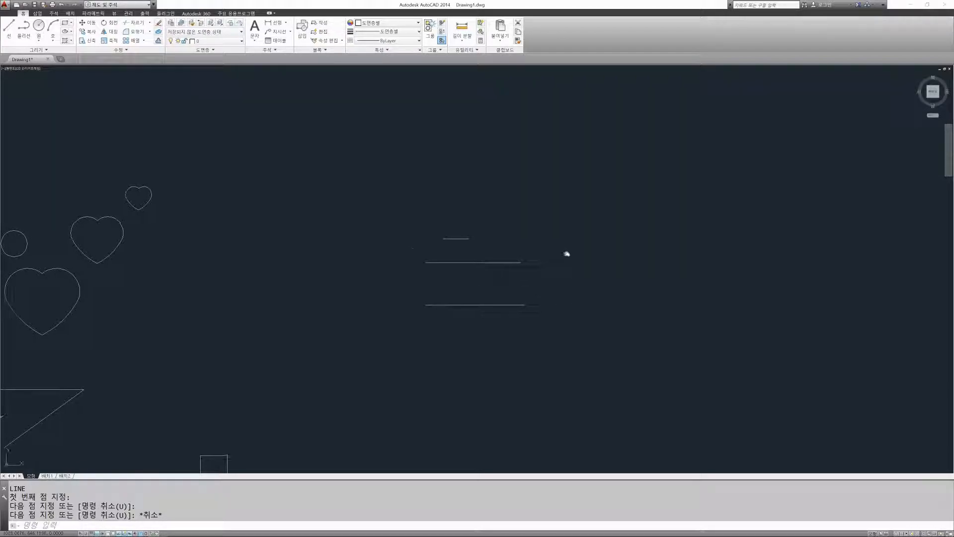
middle_click_drag(567, 254, 530, 271)
key("Escape")
key("Escape")
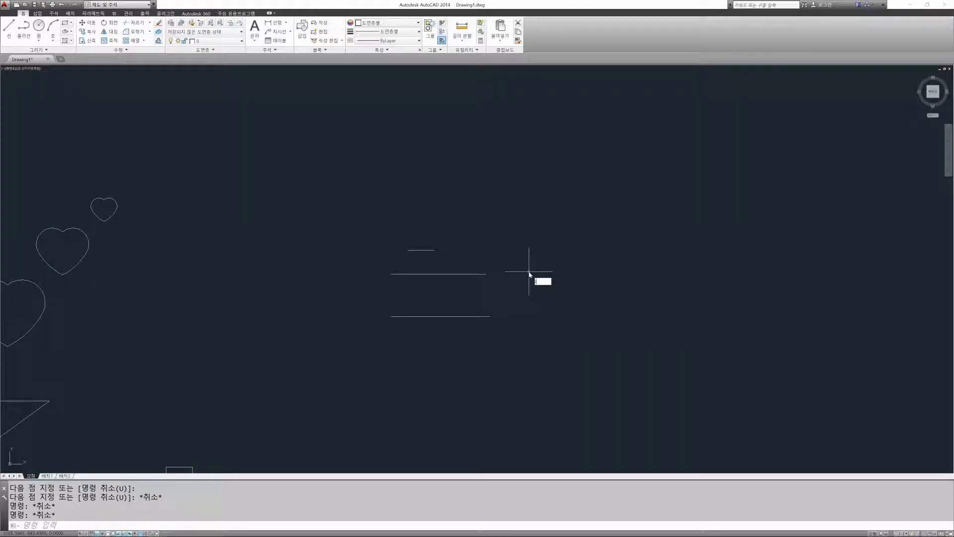
type("1")
key("Return")
key("Escape")
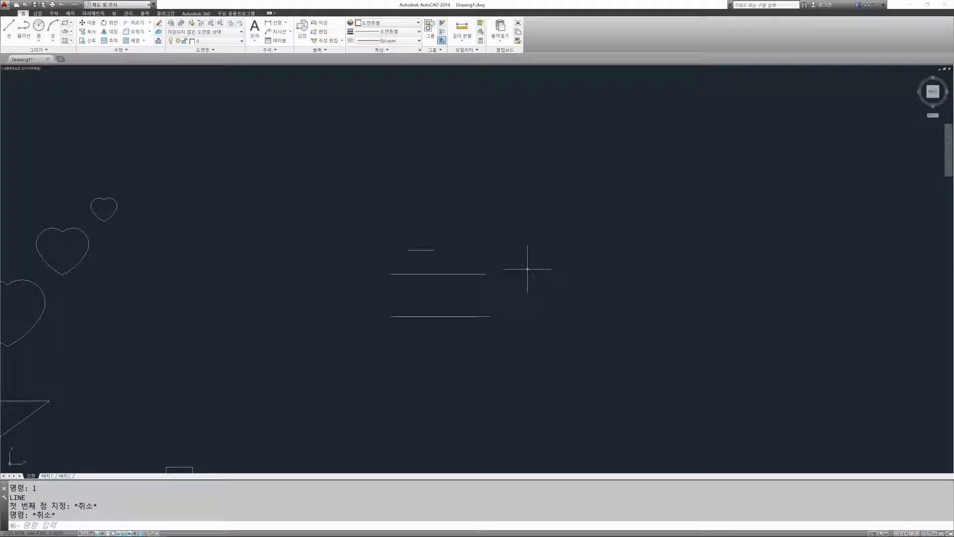
Step: Draw a chain of nine connected slanted line segments with Ortho mode off, zigzagging around the three horizontal lines
type("L")
key("Return")
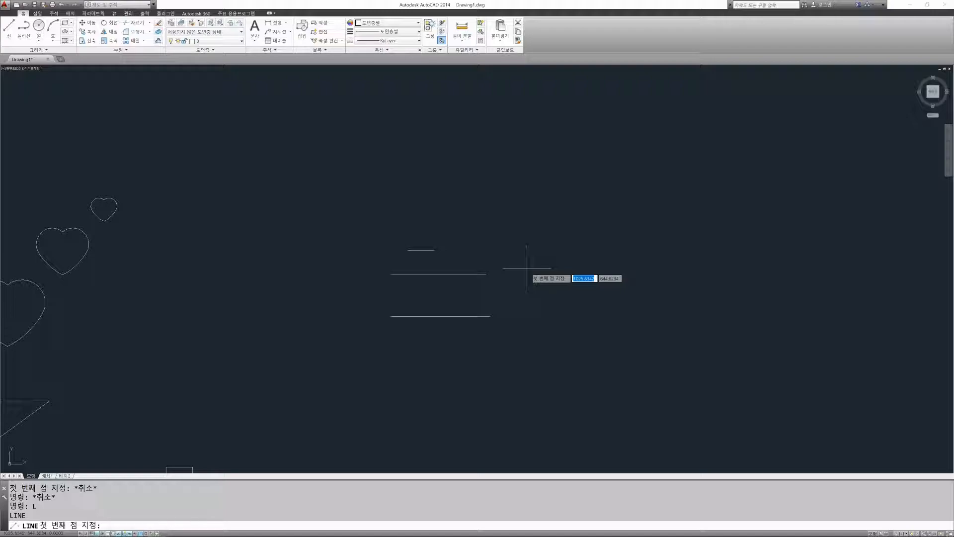
left_click(471, 252)
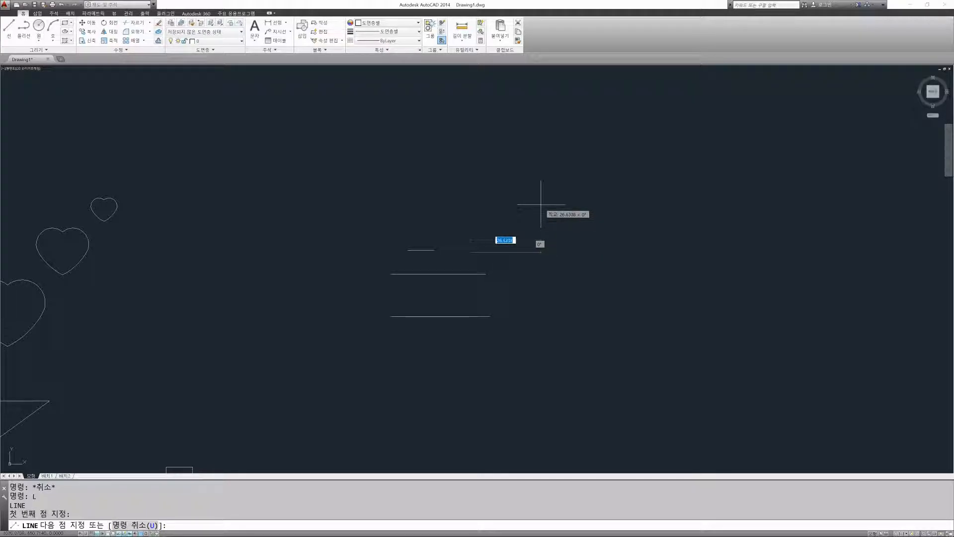
key("F8")
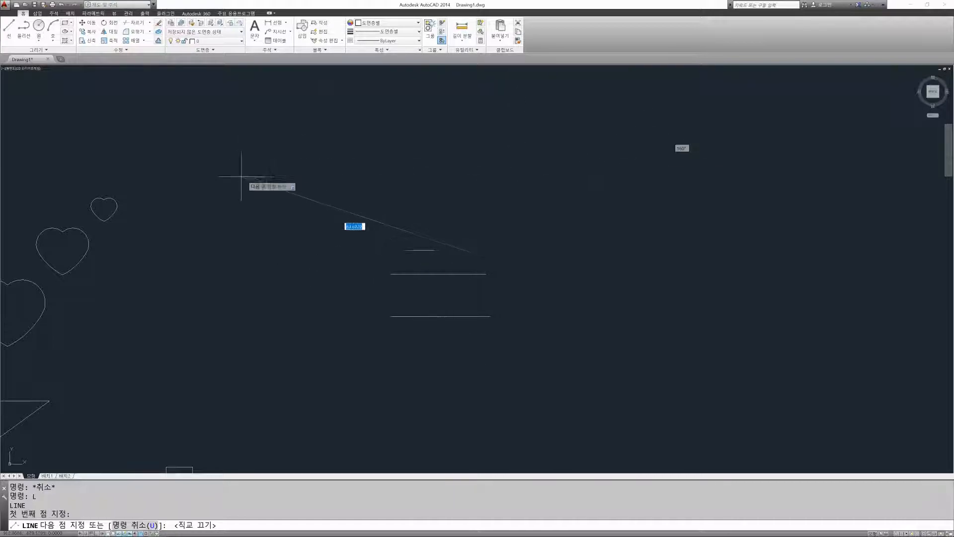
left_click(563, 188)
left_click(623, 245)
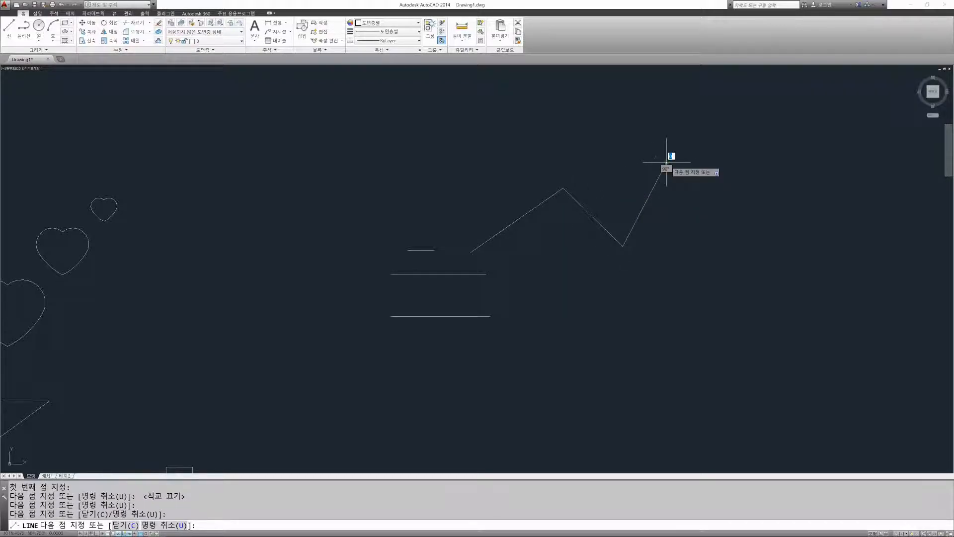
left_click(667, 162)
left_click(495, 131)
left_click(371, 197)
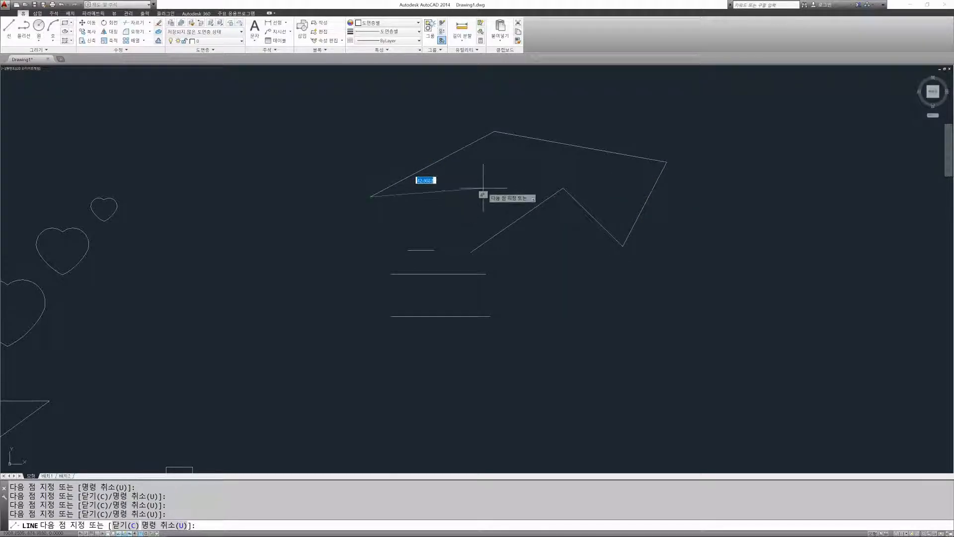
left_click(576, 259)
left_click(550, 343)
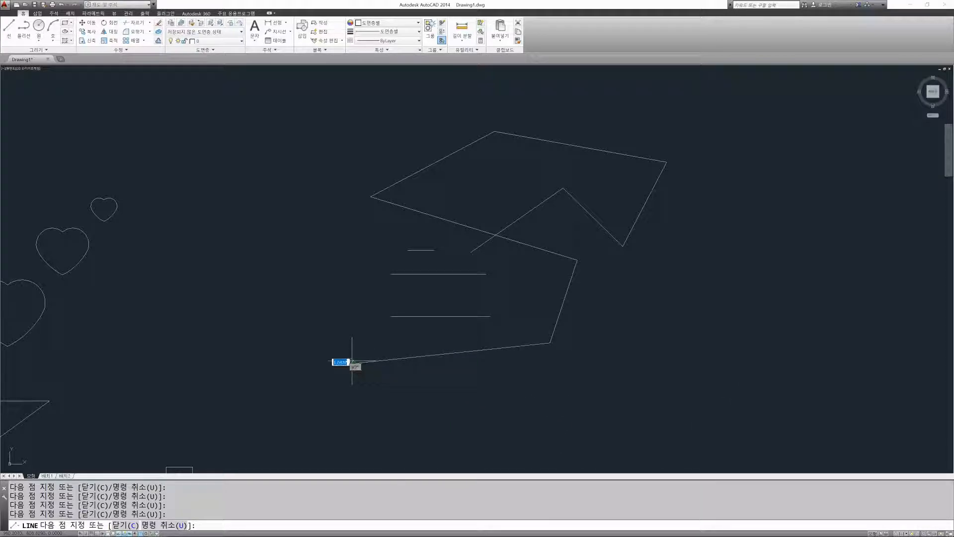
left_click(338, 340)
key("Return")
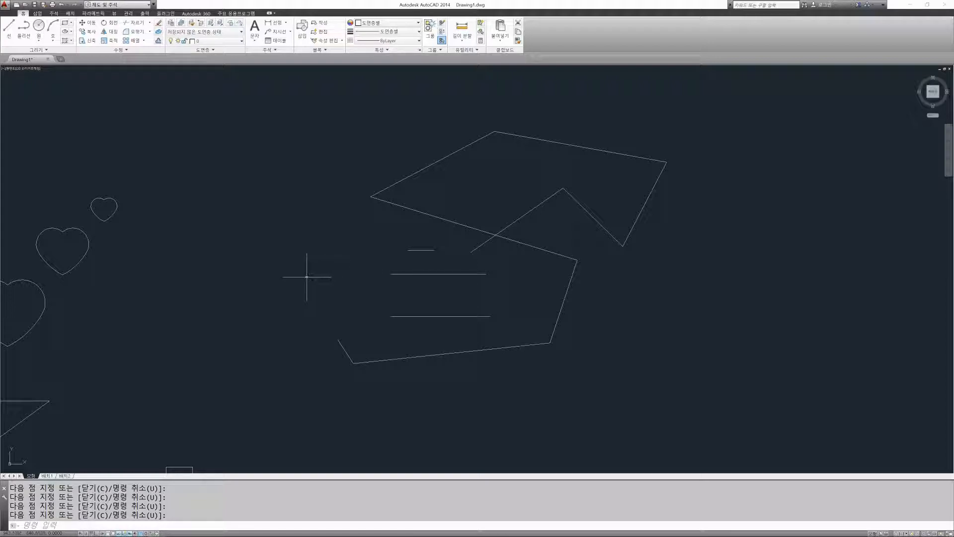
Step: Draw a five-segment staircase of horizontal and vertical lines between the hearts and the zigzag, with Ortho mode on
key("Return")
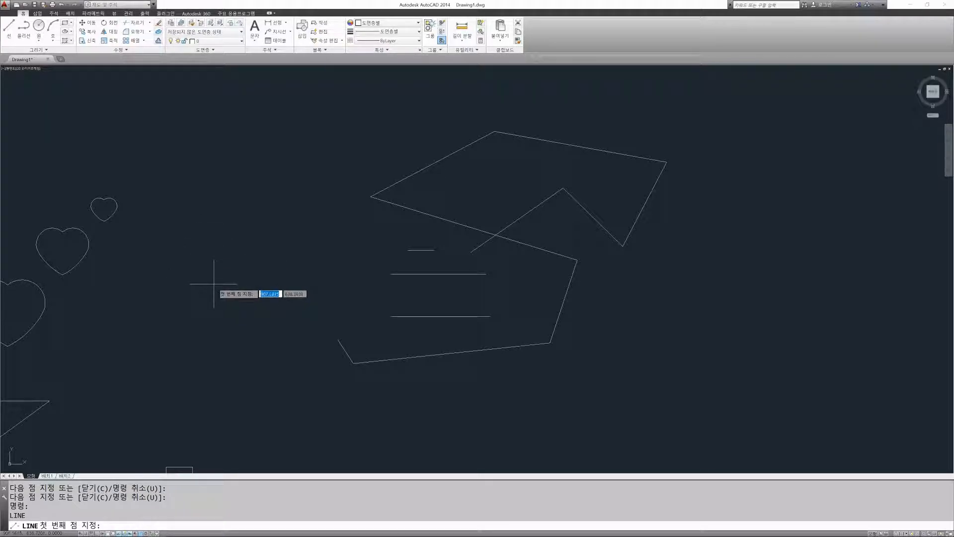
key("Escape")
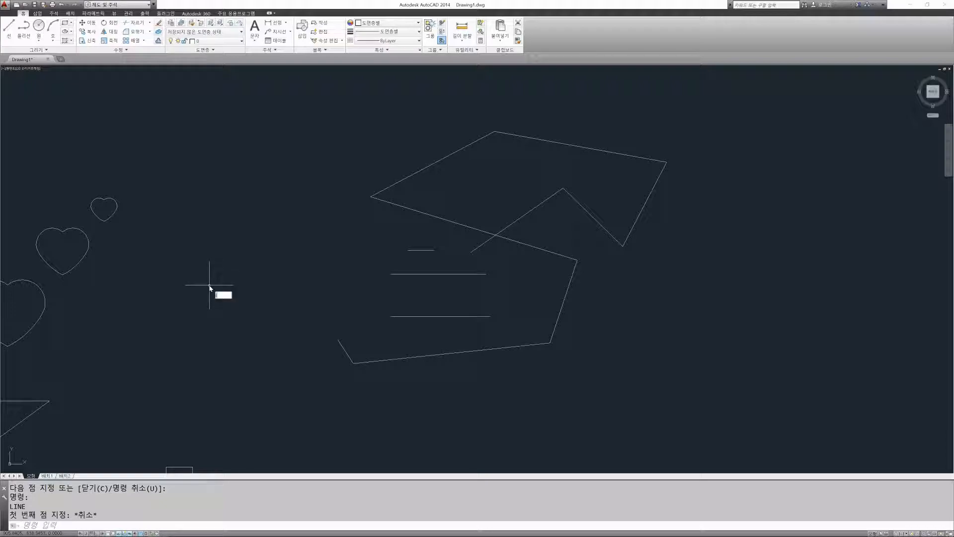
type("l")
key("Return")
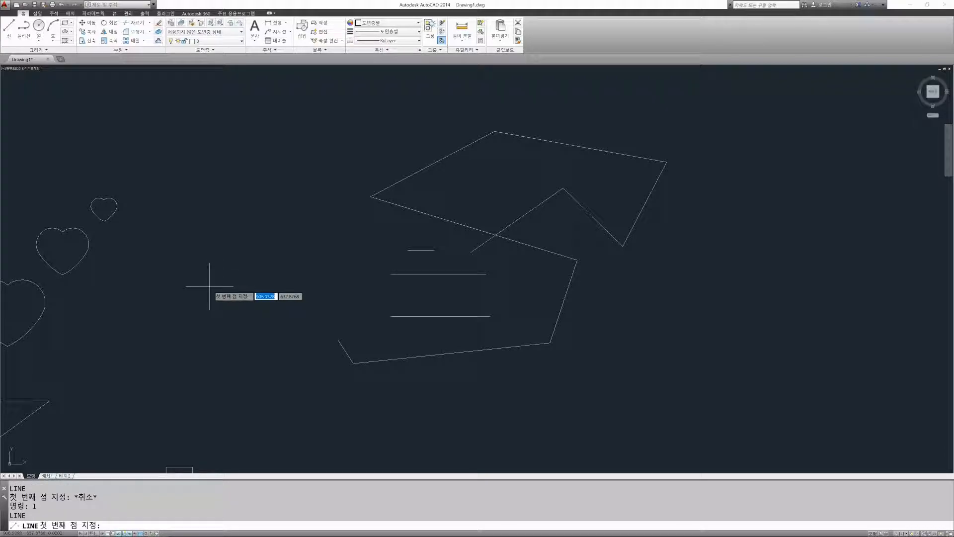
left_click(159, 279)
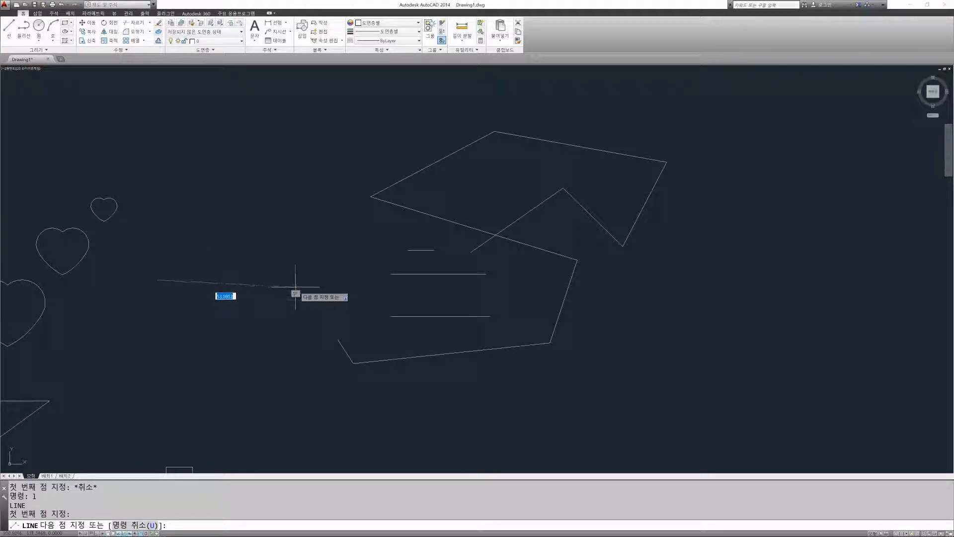
key("F8")
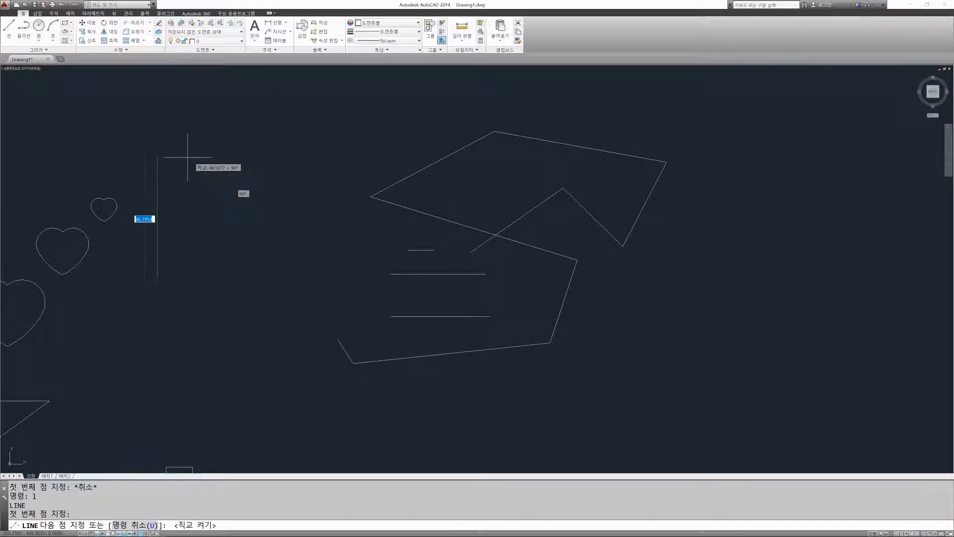
left_click(237, 276)
left_click(238, 172)
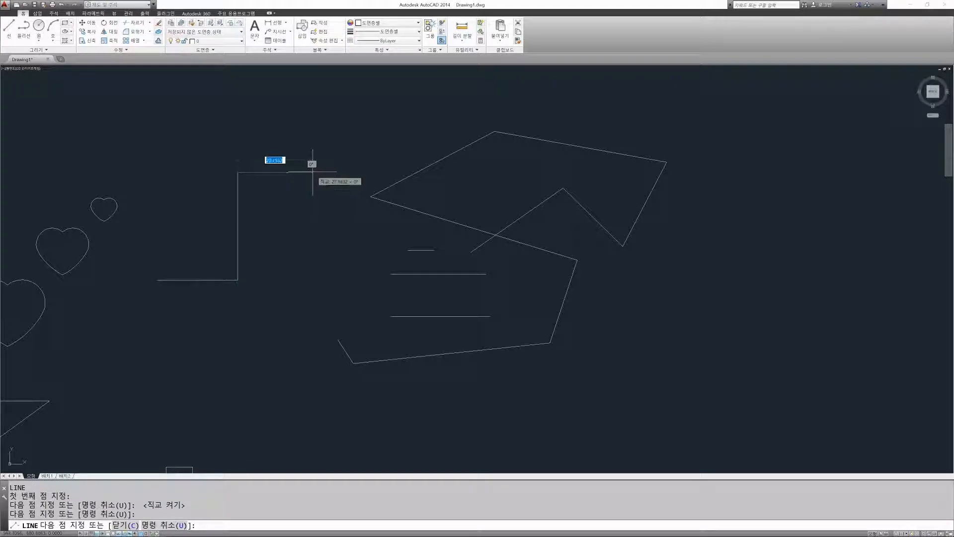
left_click(314, 172)
left_click(314, 120)
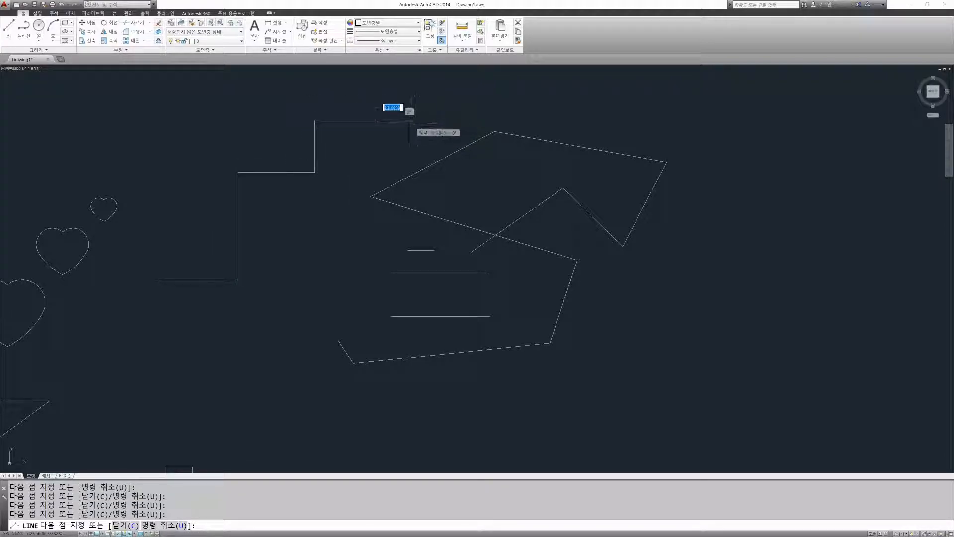
left_click(376, 120)
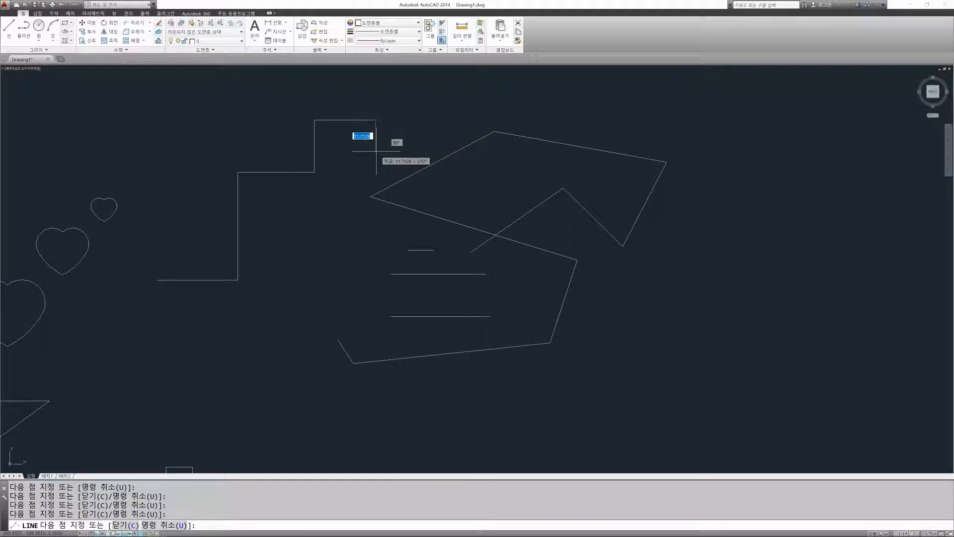
Step: Continue from the staircase's upper end with seven connected slanted segments, Ortho mode off, passing below the three horizontal lines, and end the line
key("F8")
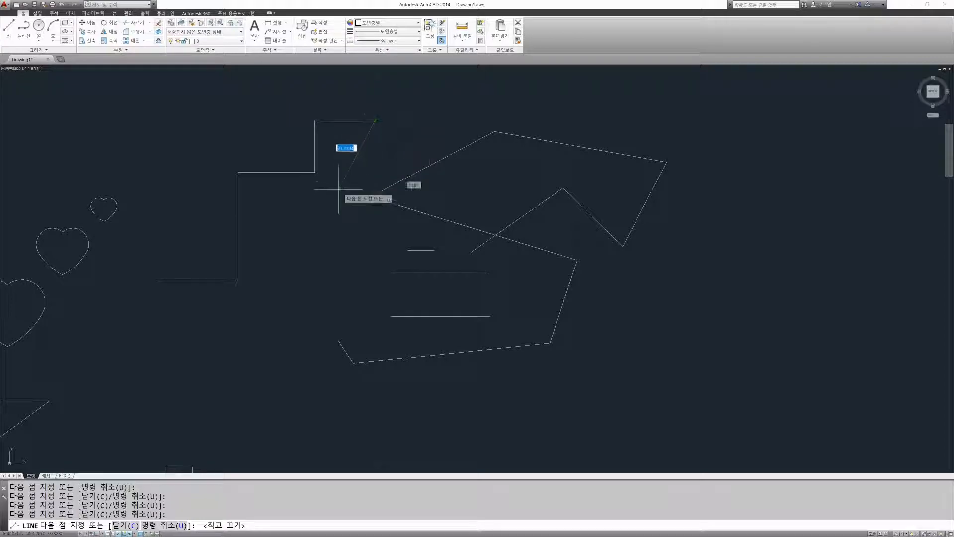
left_click(303, 279)
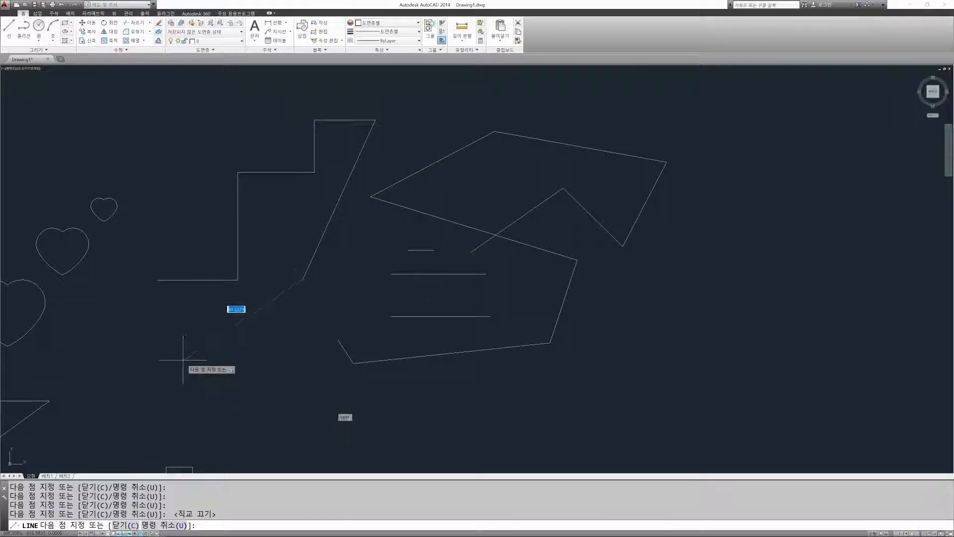
left_click(149, 341)
left_click(282, 383)
left_click(373, 293)
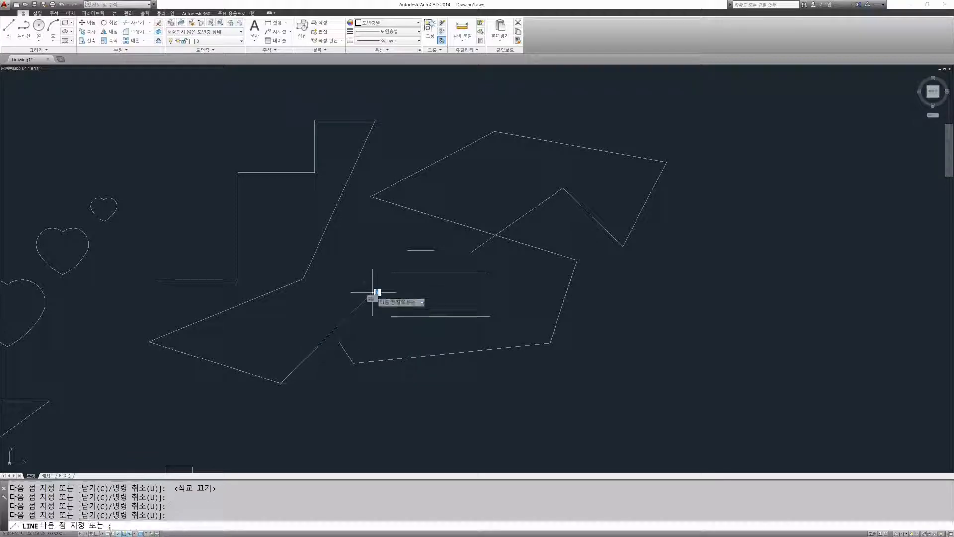
left_click(524, 404)
left_click(630, 341)
left_click(609, 252)
key("Return")
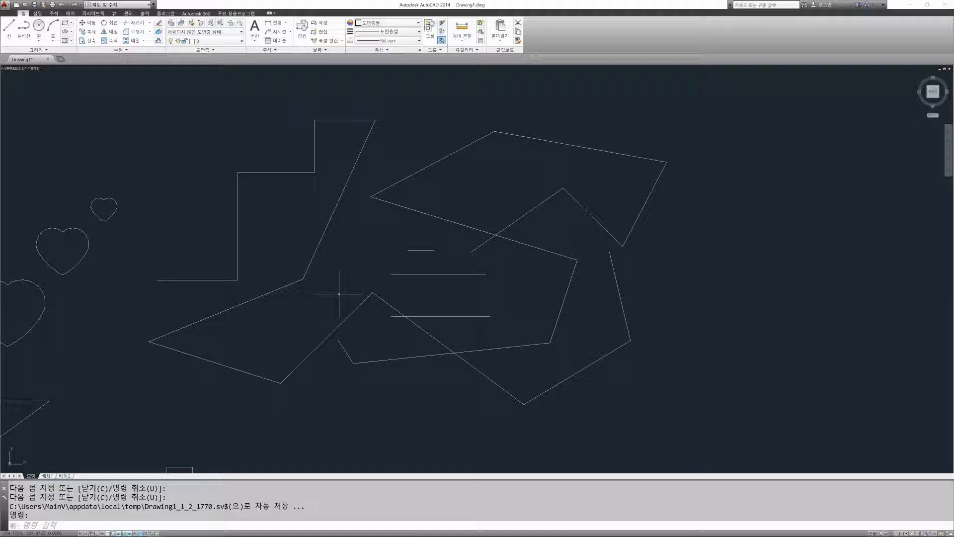
key("Escape")
key("Escape")
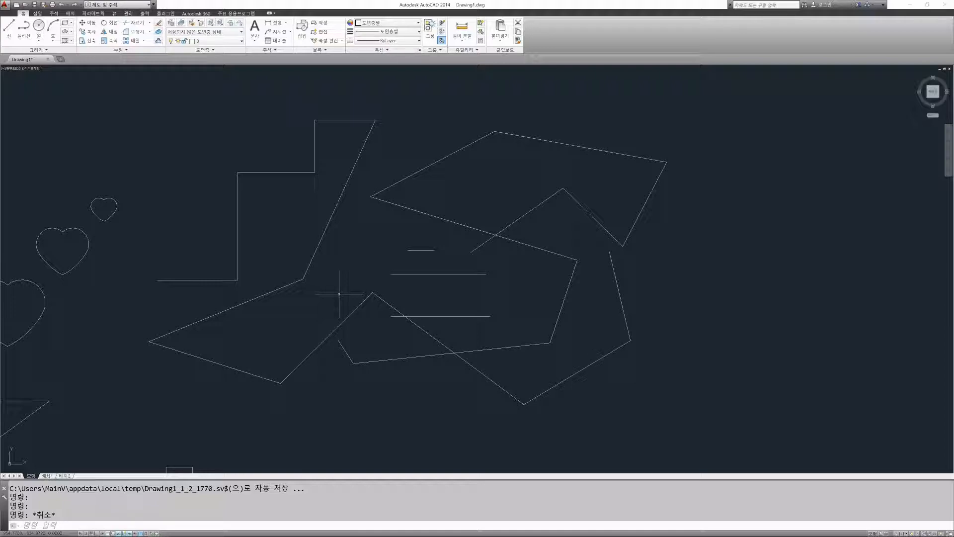
Step: Erase the long slanted line that descends from the upper end of the staircase
type("E")
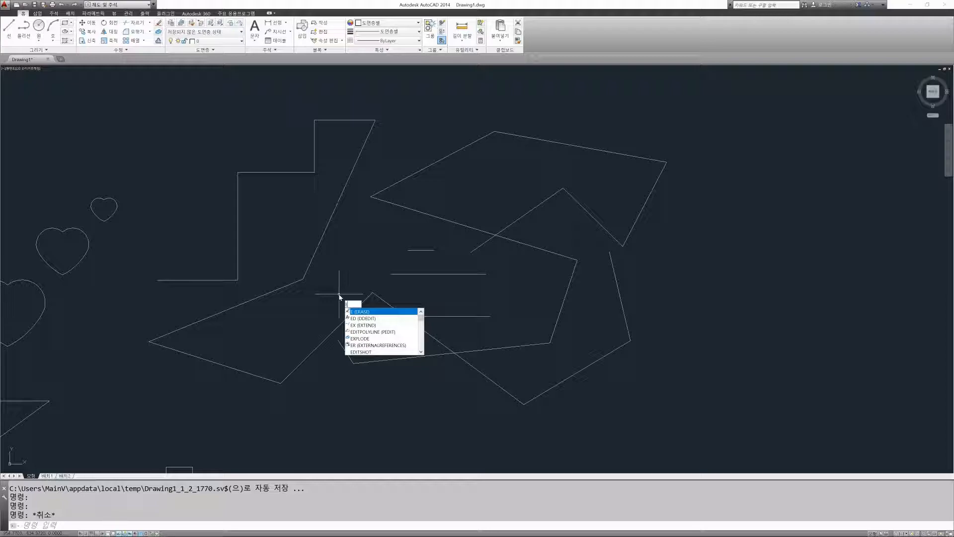
key("Return")
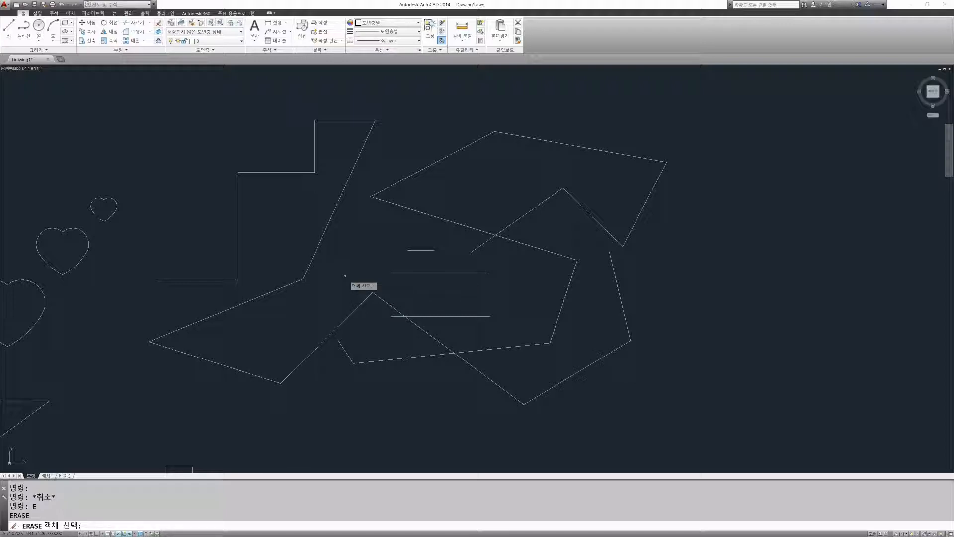
left_click(334, 214)
left_click(334, 213)
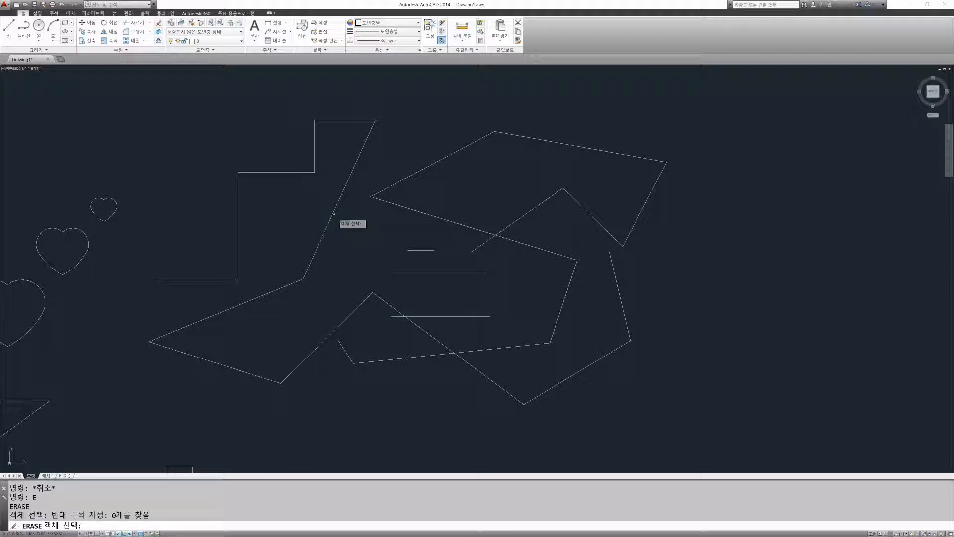
left_click(333, 214)
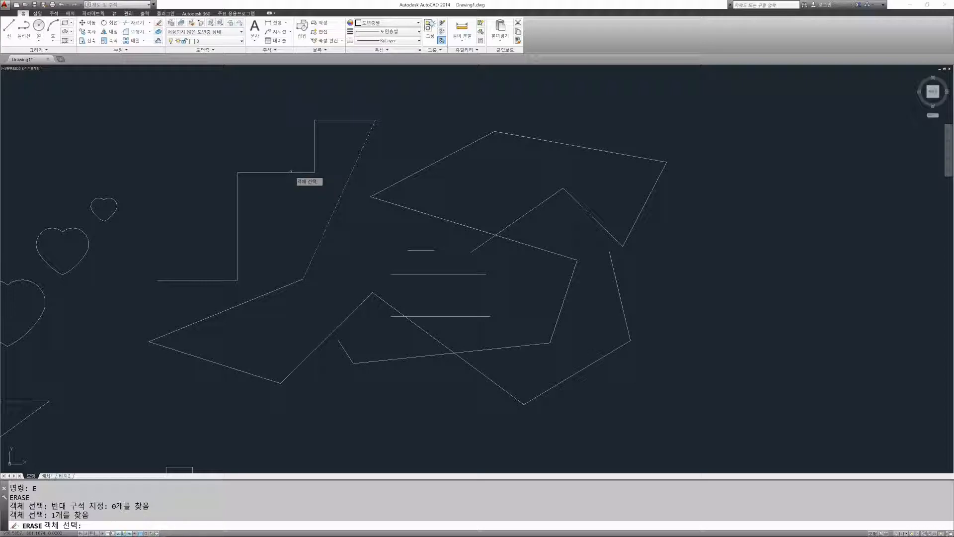
key("Return")
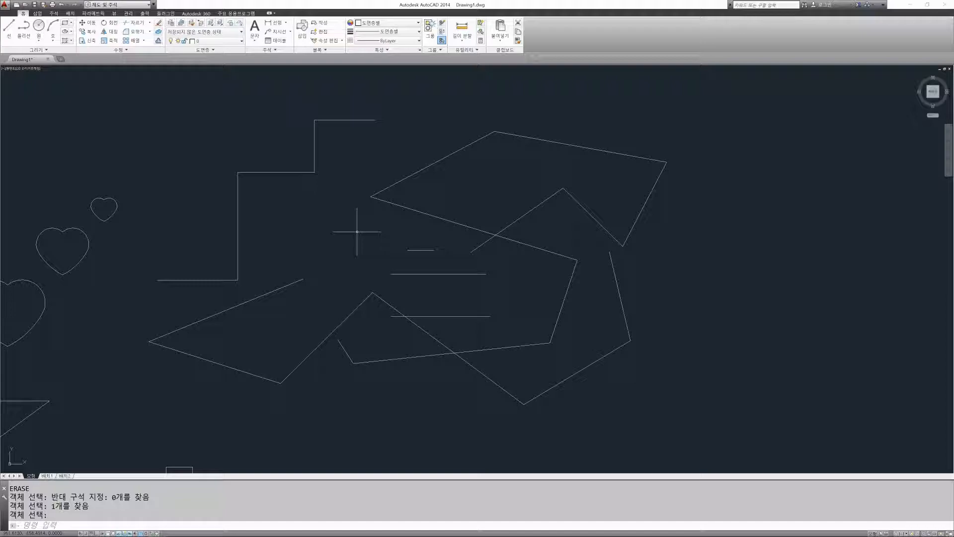
Step: Erase two segments of the first zigzag, one at a time: its inner starting segment and its long uppermost edge
key("Return")
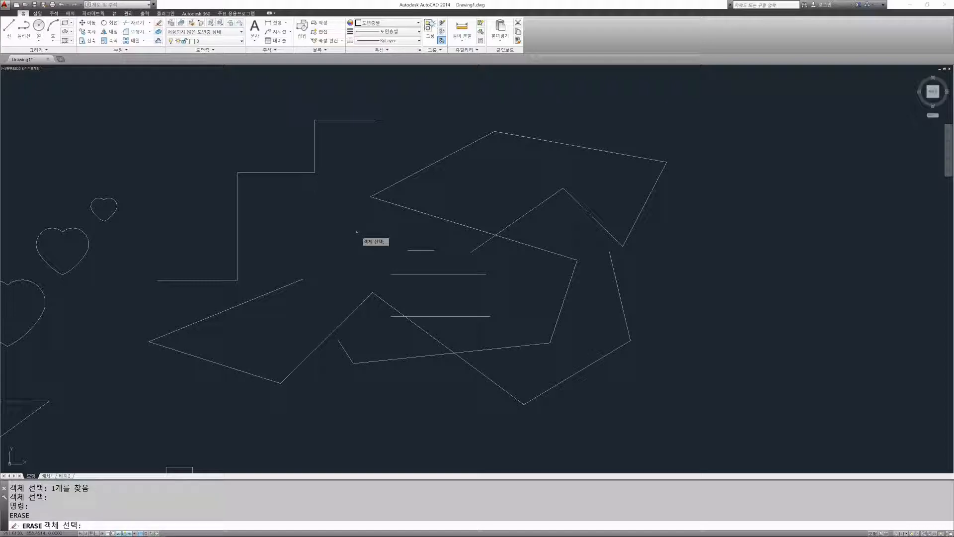
left_click(532, 210)
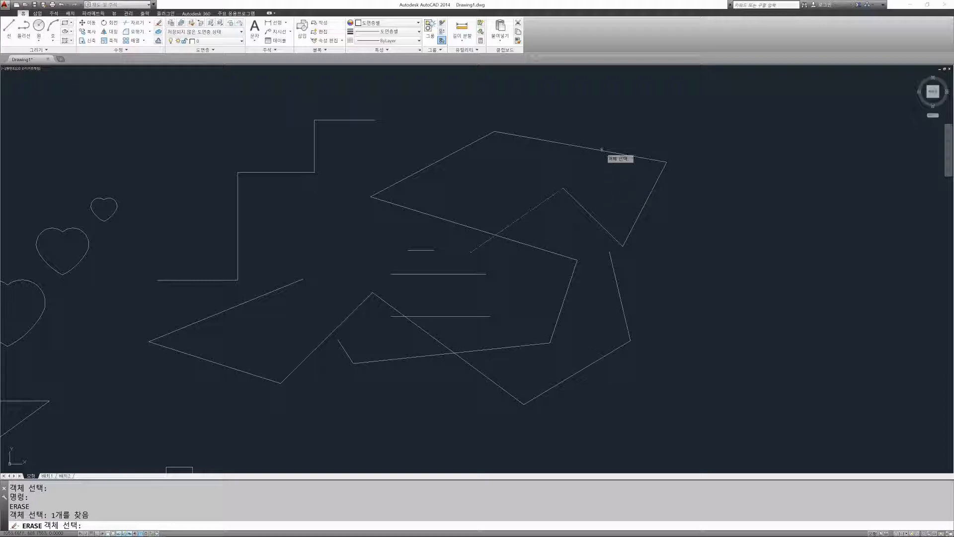
key("Return")
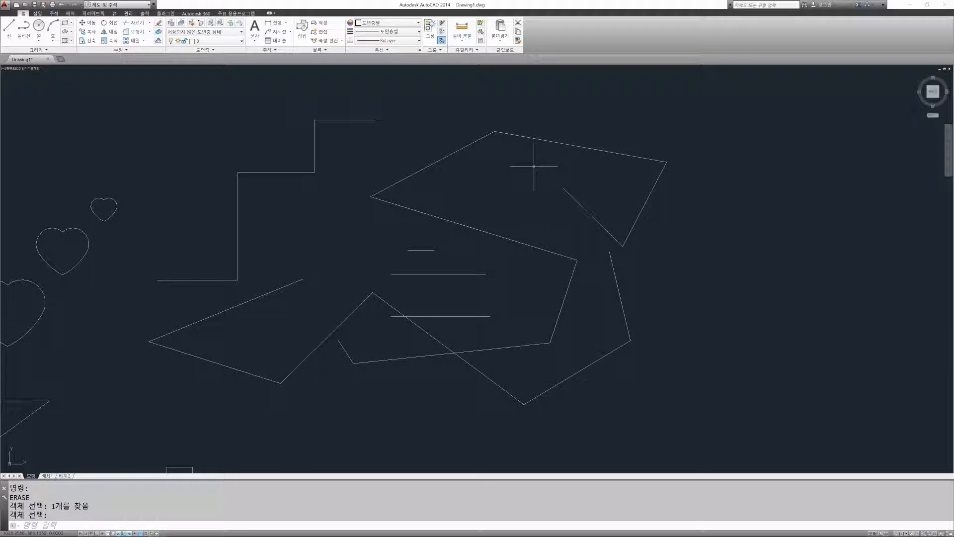
key("Return")
left_click(552, 142)
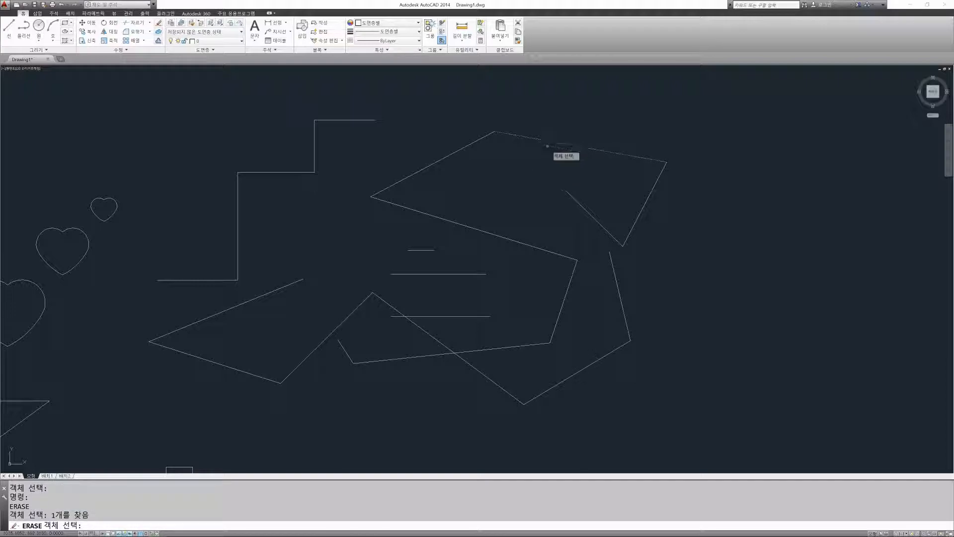
key("Return")
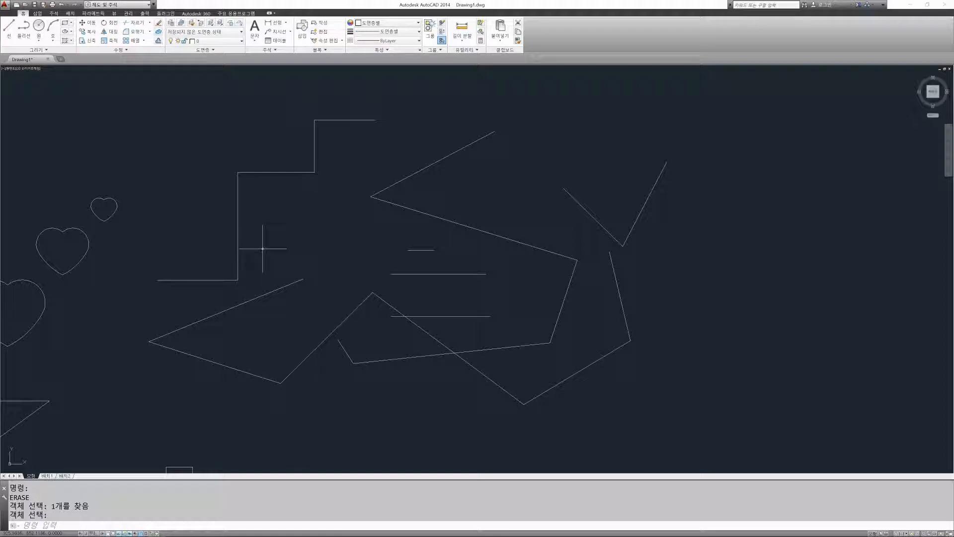
Step: Erase the tall vertical line of the staircase
type("E")
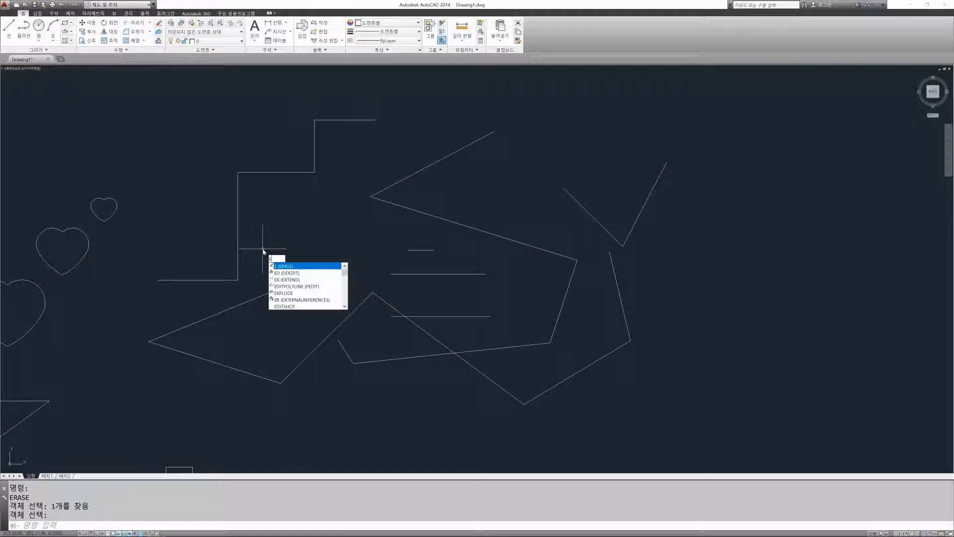
key("Return")
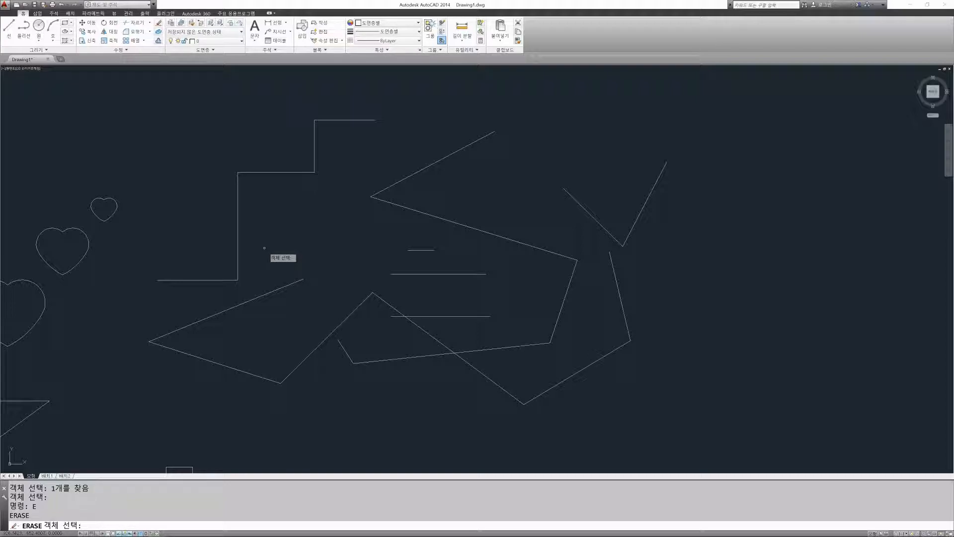
left_click(237, 216)
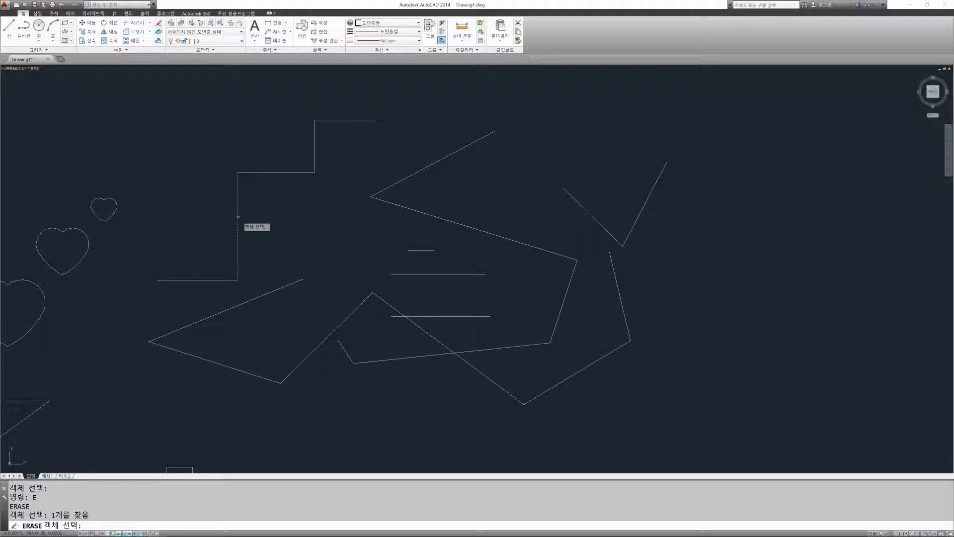
key("Return")
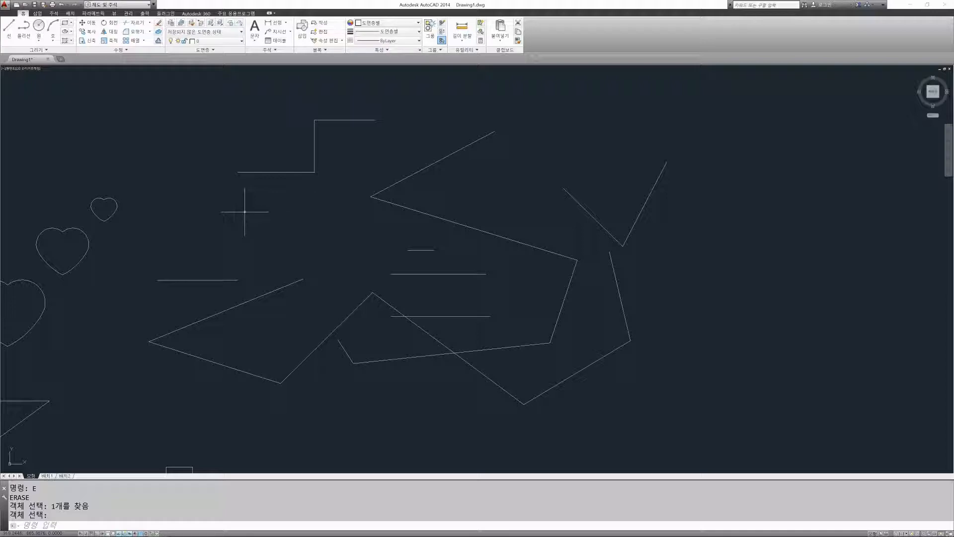
key("Return")
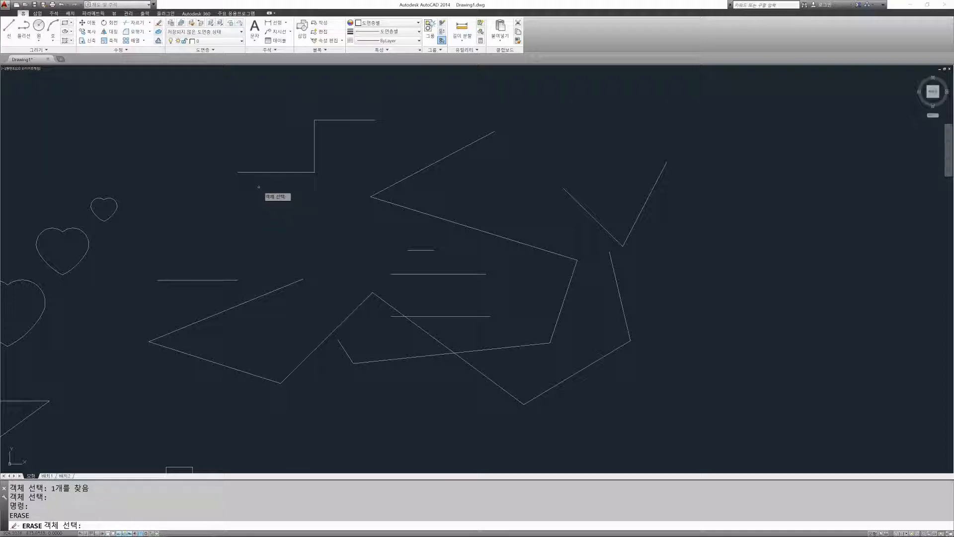
left_click(289, 172)
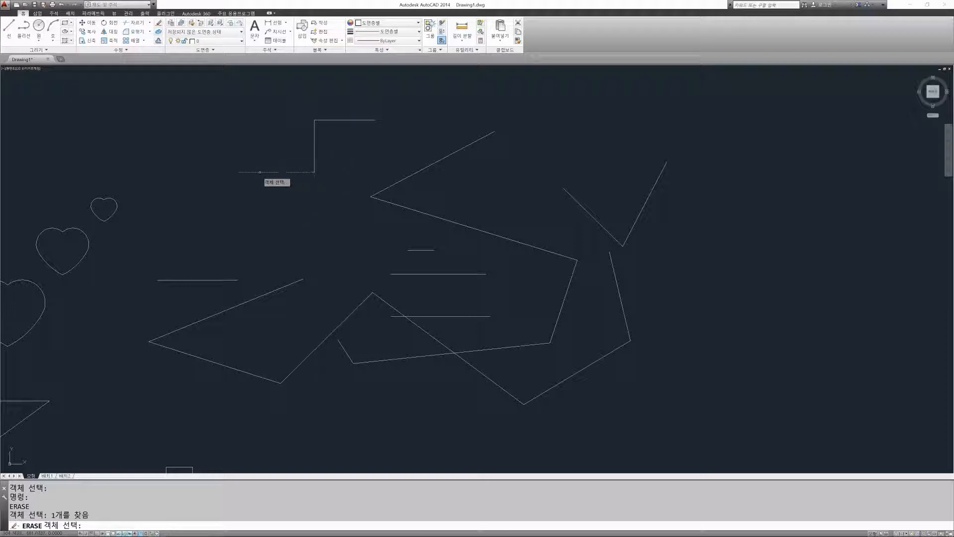
left_click(314, 147)
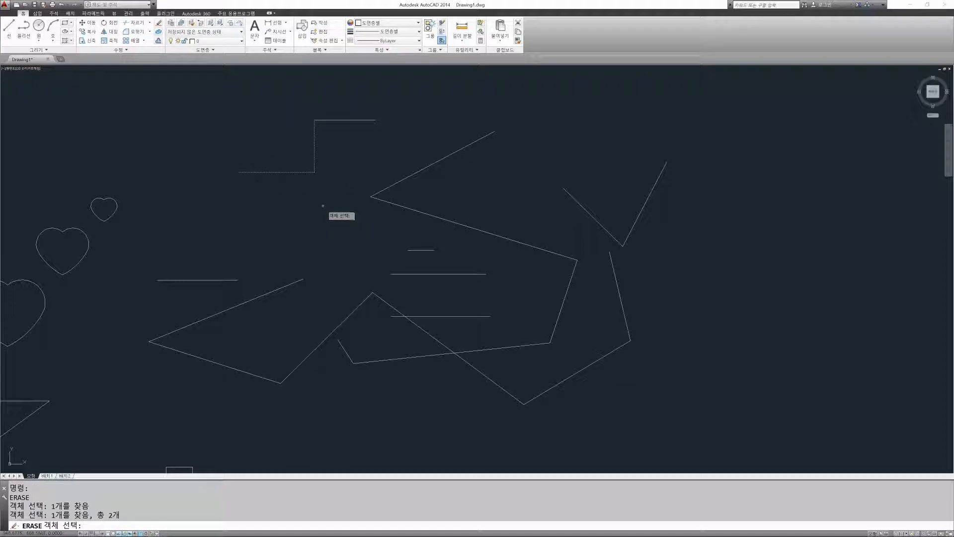
left_click(409, 208)
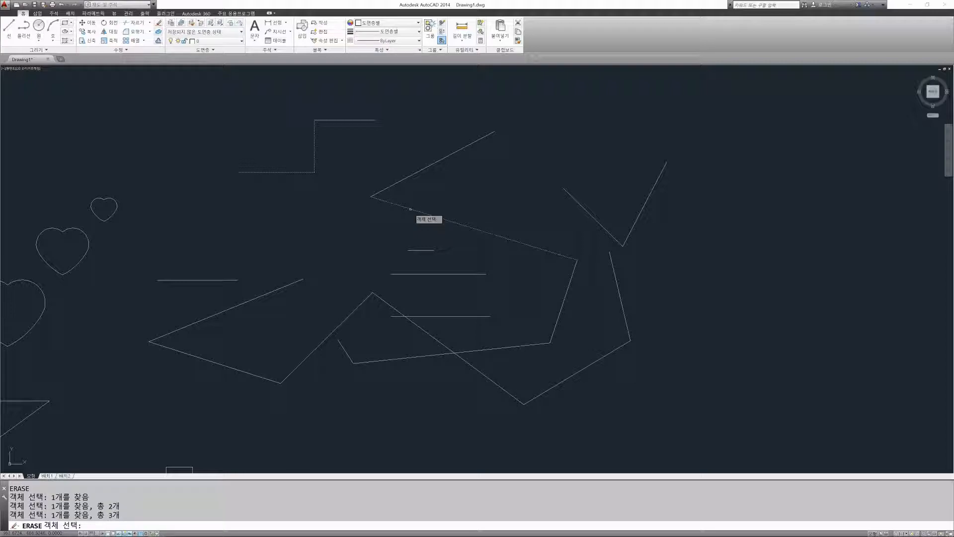
left_click(287, 285)
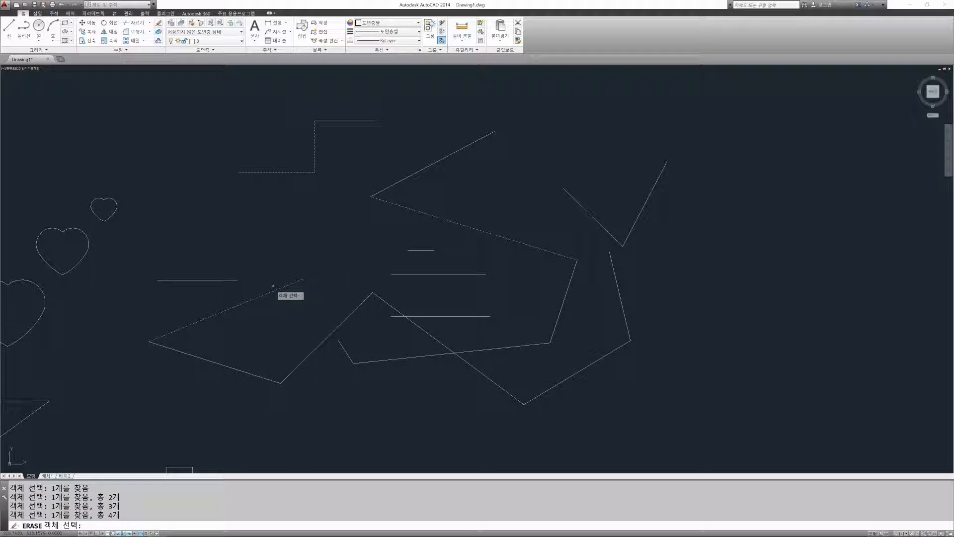
left_click(221, 281)
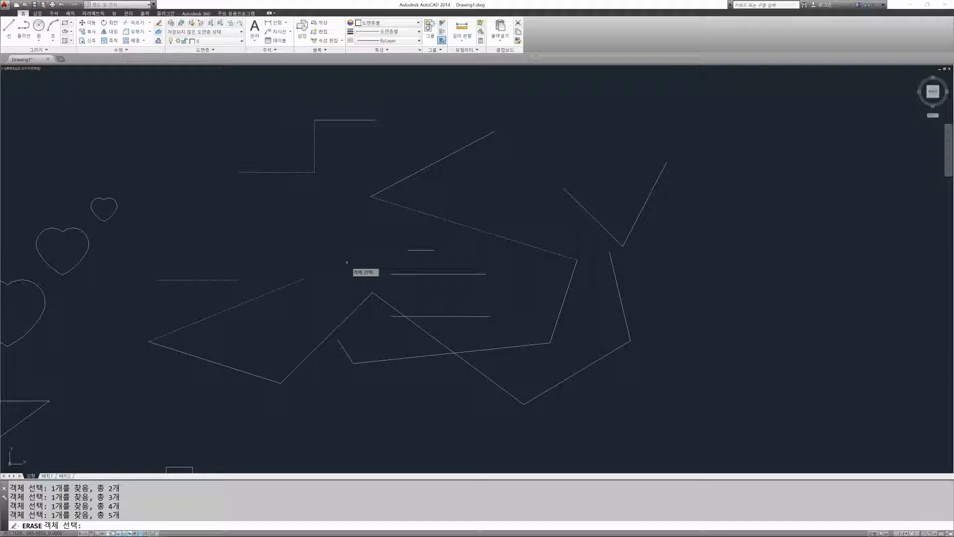
key("Escape")
key("Escape")
key("Escape")
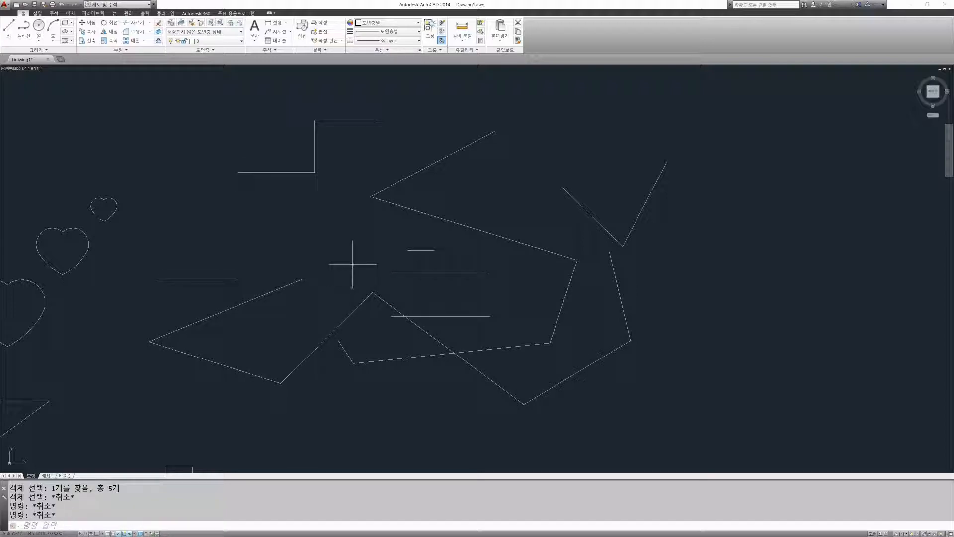
type("e")
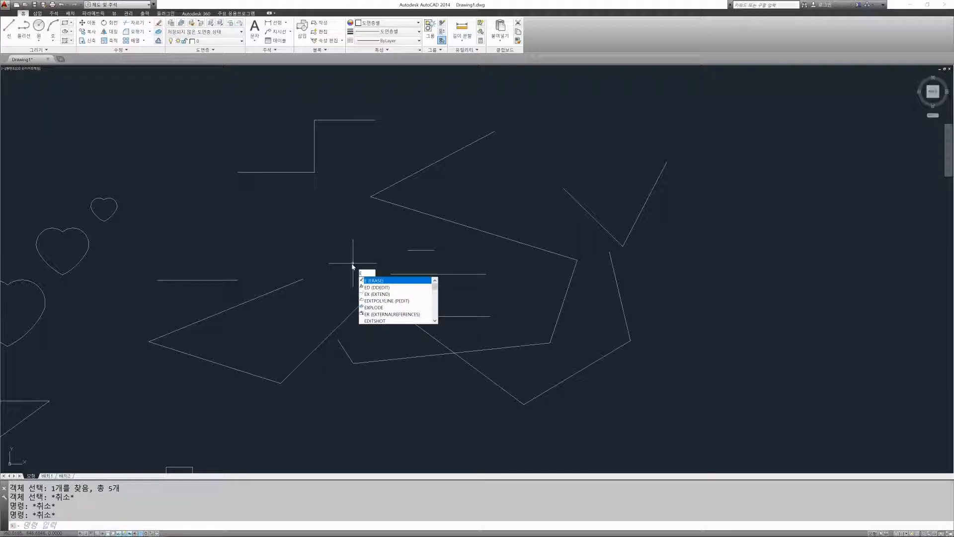
key("Return")
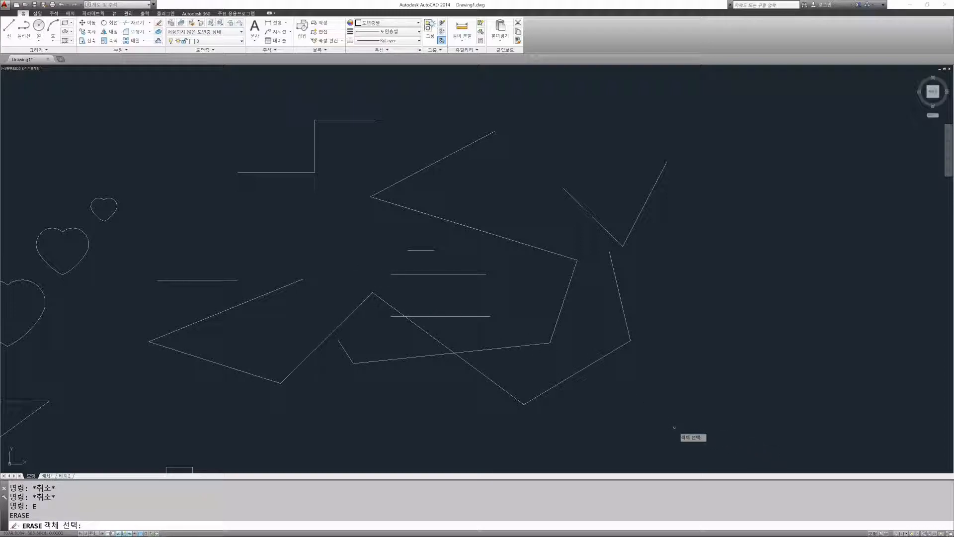
left_click(122, 76)
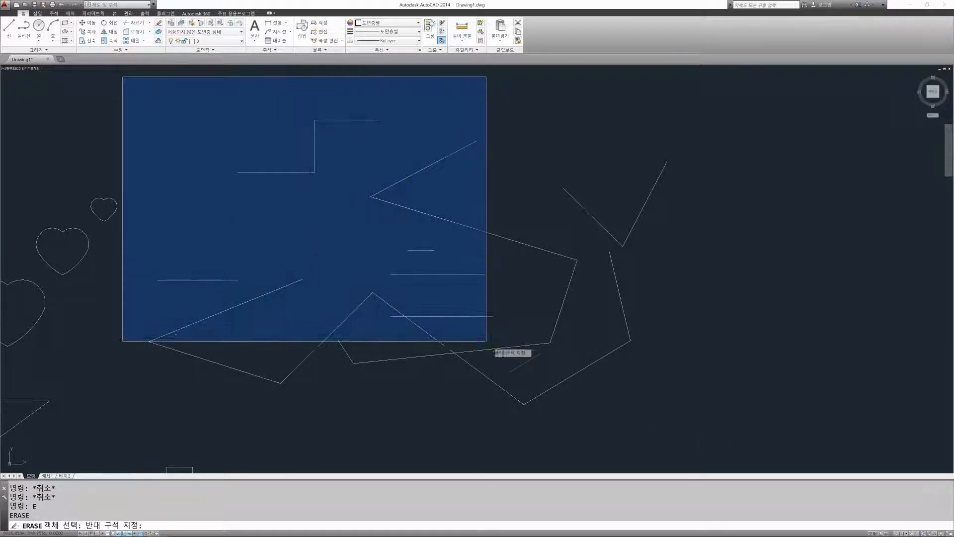
left_click(753, 419)
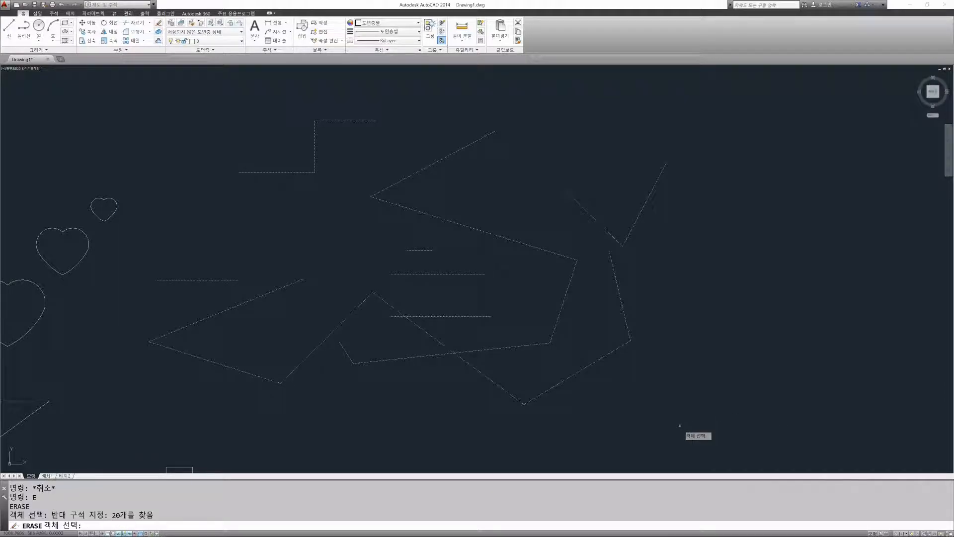
key("Escape")
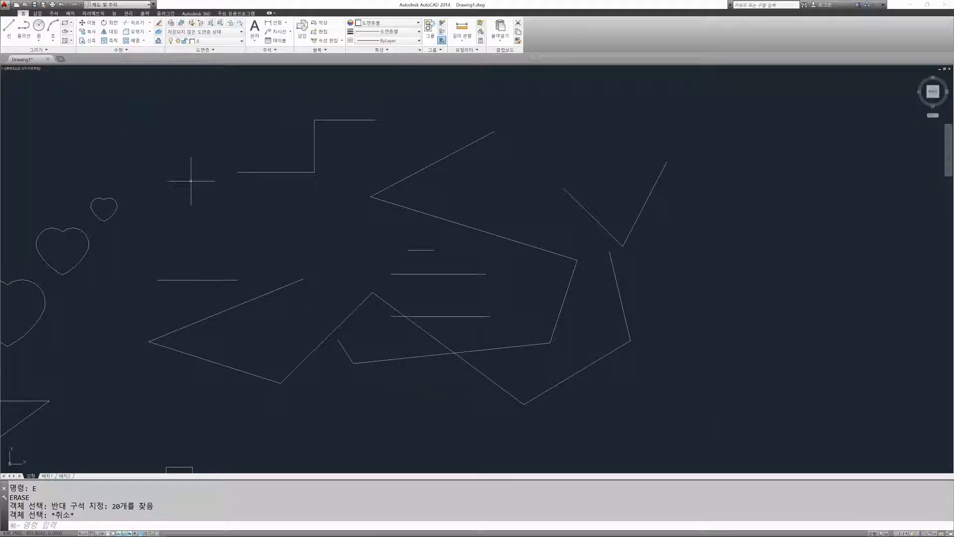
Step: Repeat the Erase command on all the loose lines beside the hearts, windowing them from lower left to upper right, and undo the erasure
key("Return")
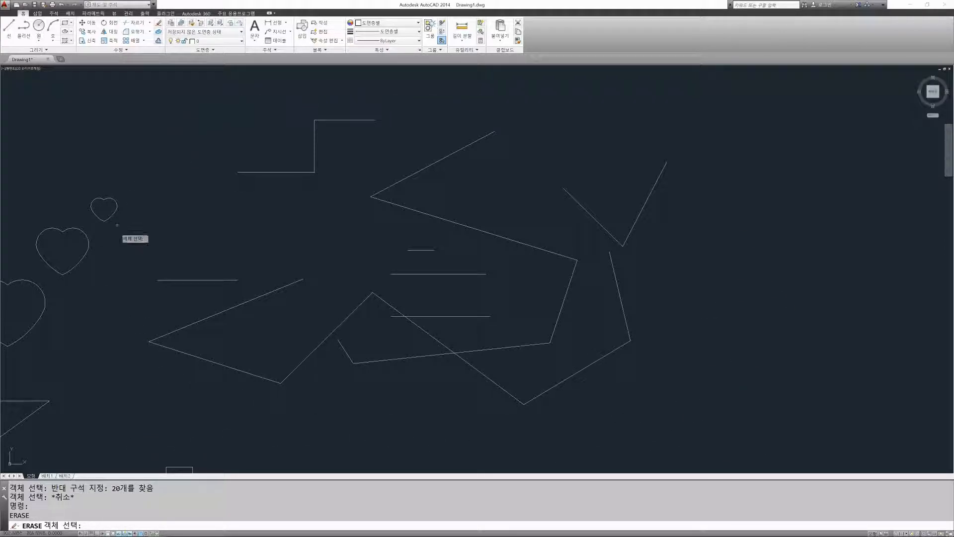
left_click(138, 423)
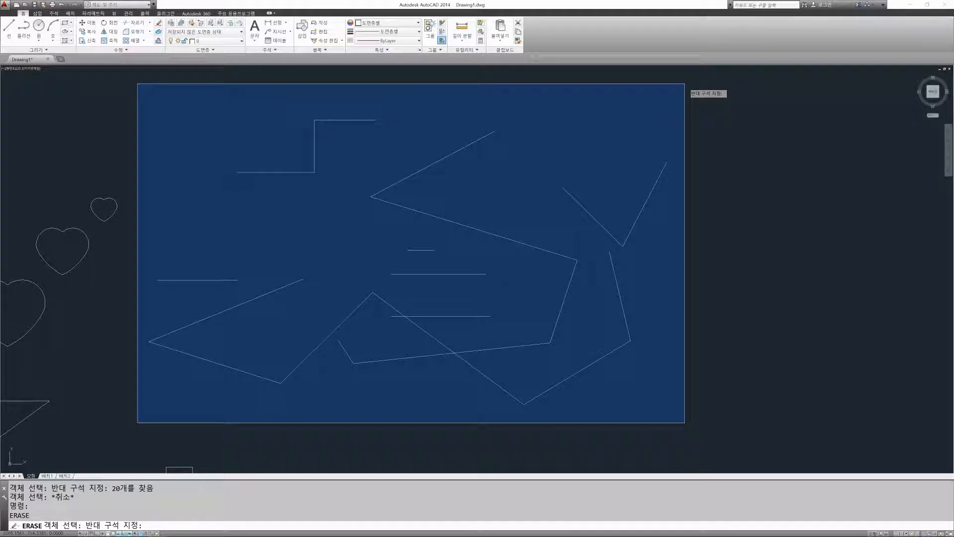
left_click(685, 84)
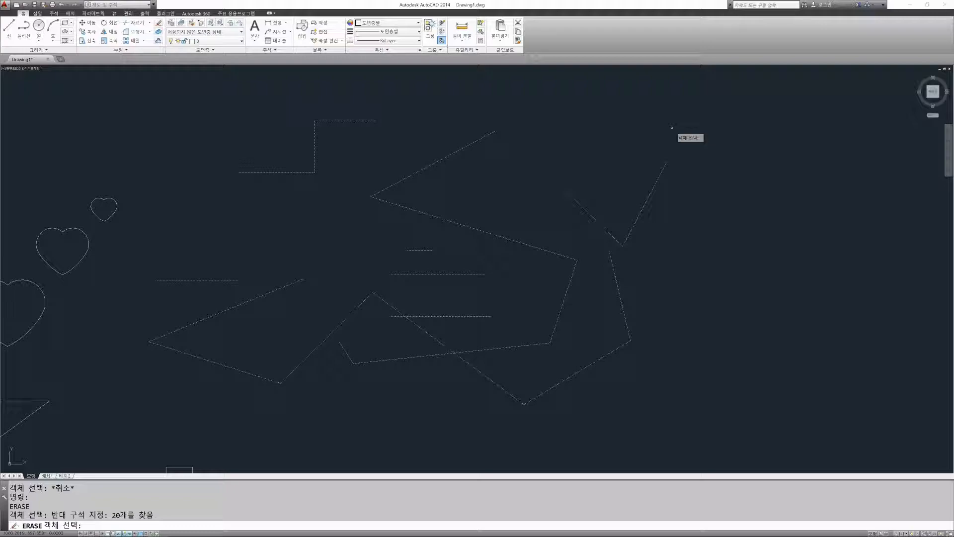
key("Return")
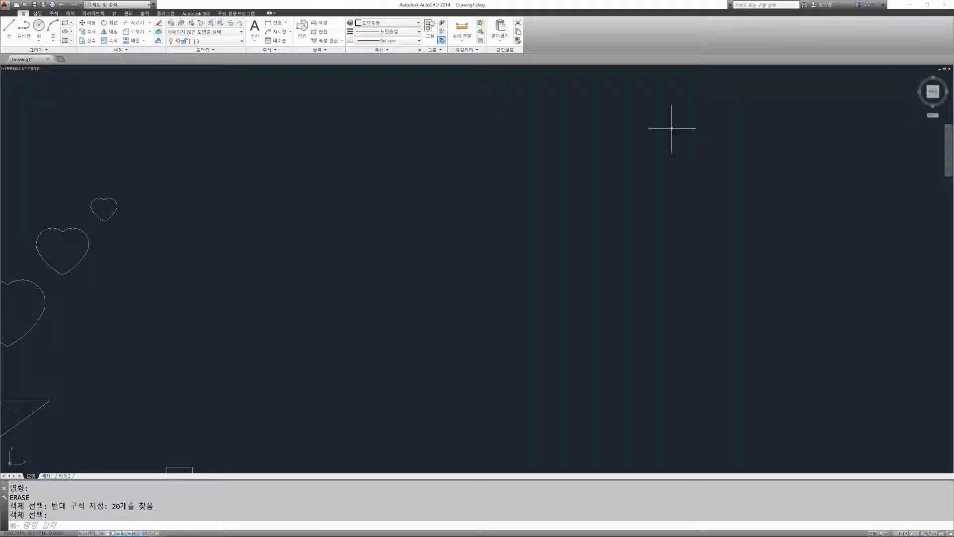
left_click(62, 4)
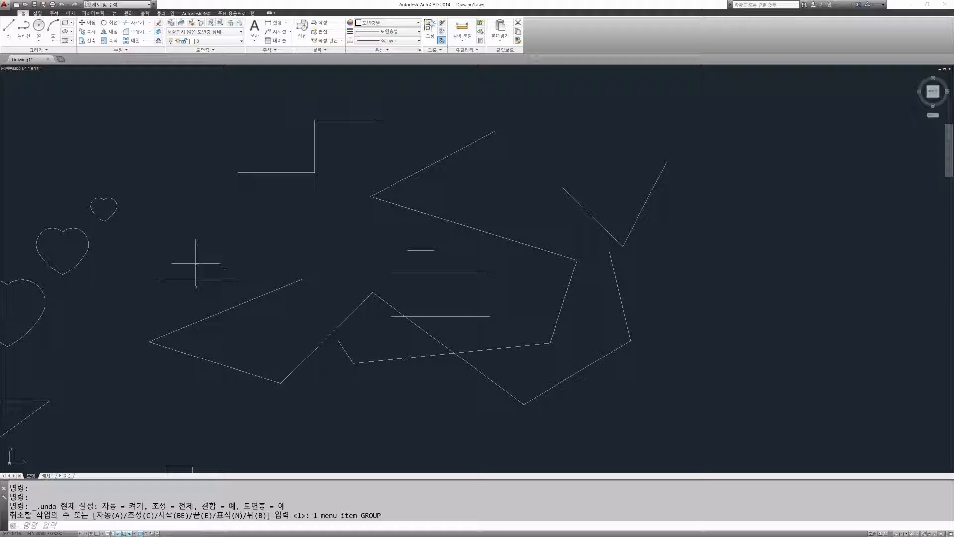
Step: Erase the whole group of lines once more with a window started below its lower-left corner, and restore it with Undo
type("e")
key("Return")
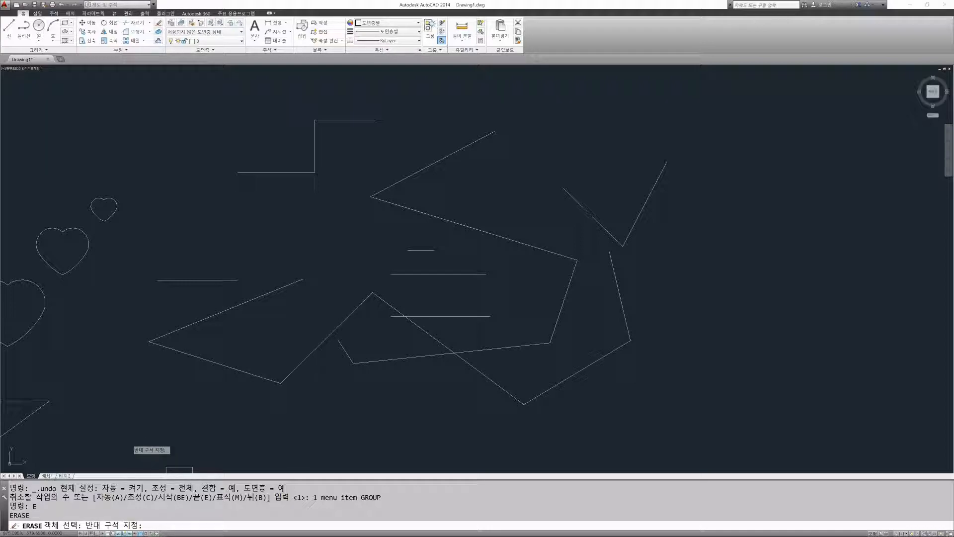
left_click(128, 441)
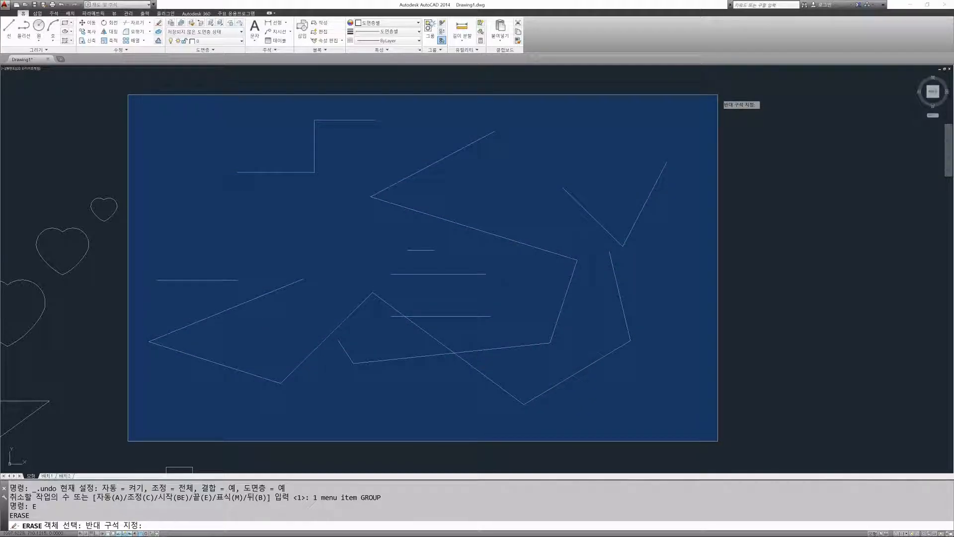
left_click(718, 94)
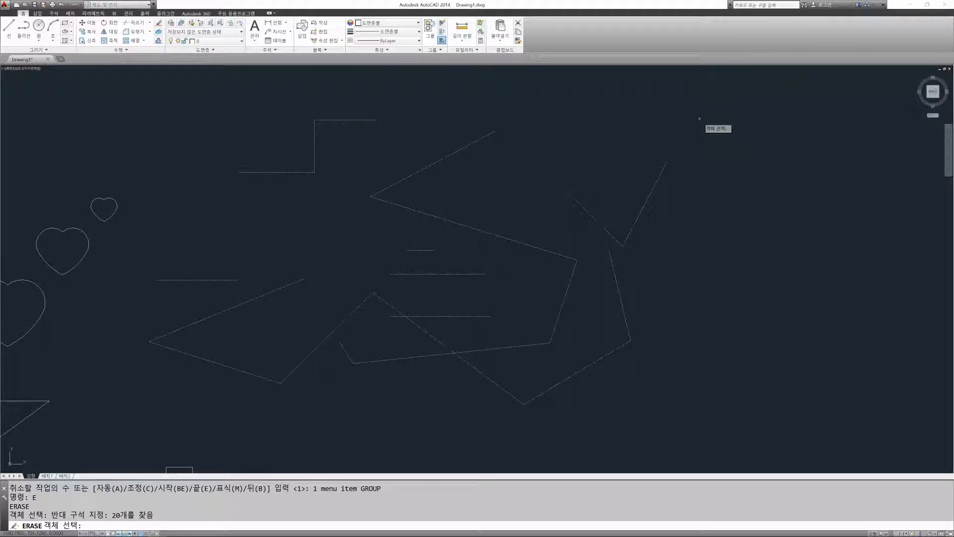
key("Return")
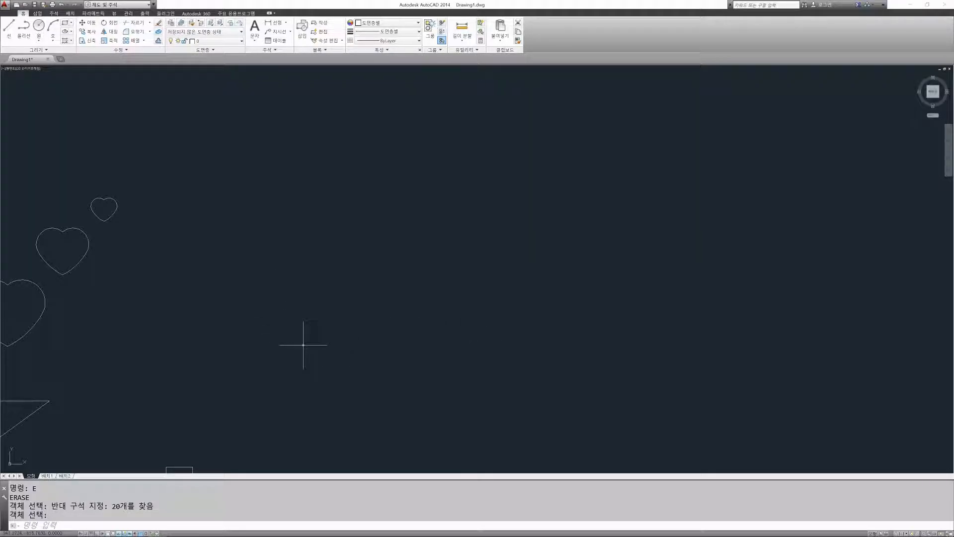
left_click(62, 4)
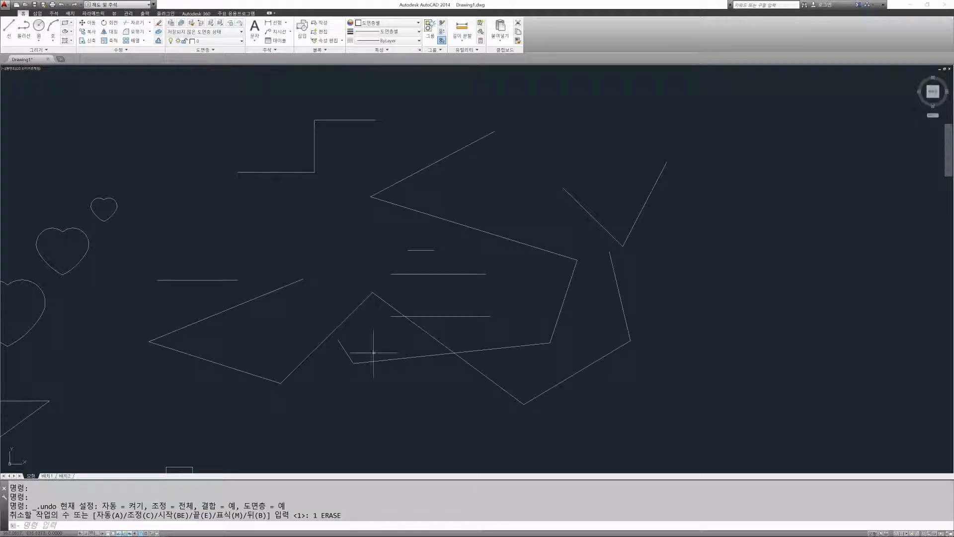
key("Escape")
key("Escape")
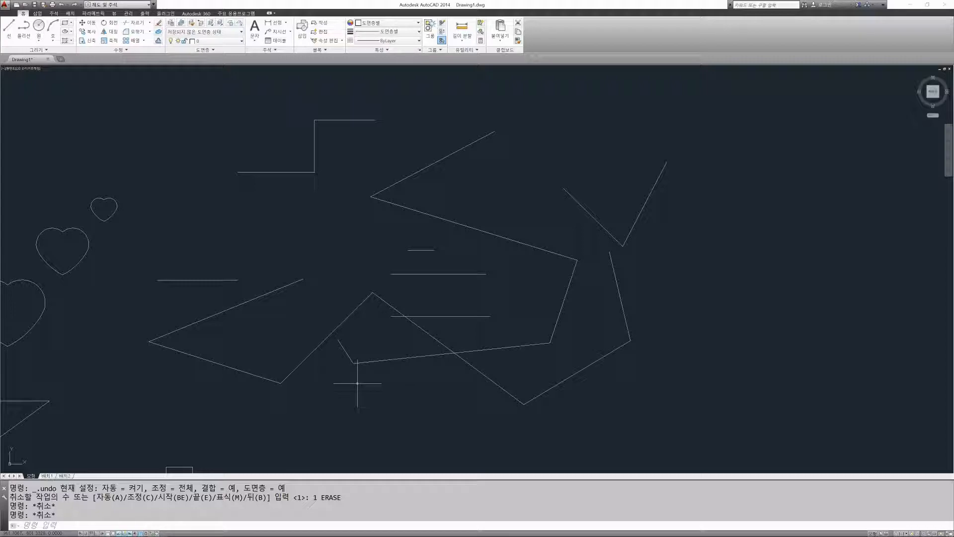
Step: Erase all the zigzag, staircase and horizontal lines with a window from upper left to lower right, and undo the erasure
type("e")
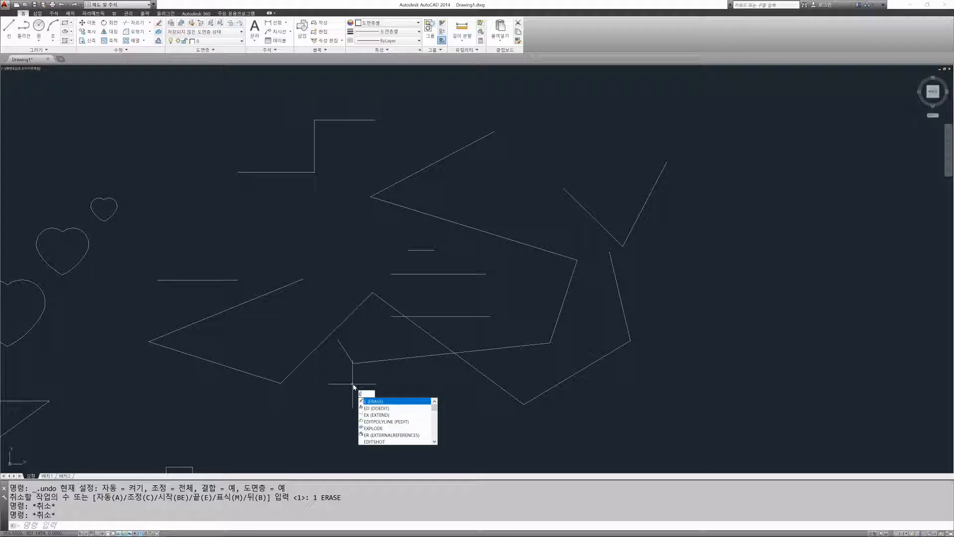
key("Return")
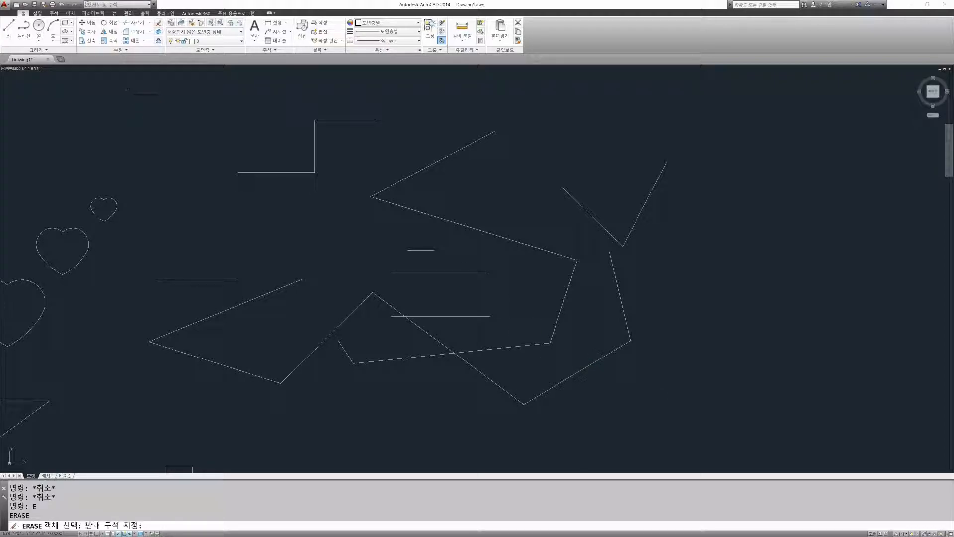
left_click(127, 89)
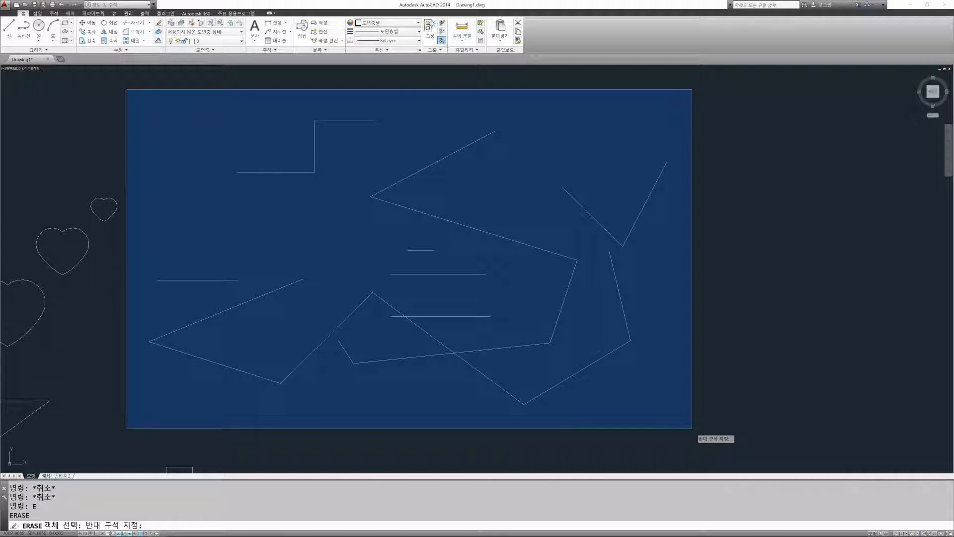
left_click(692, 428)
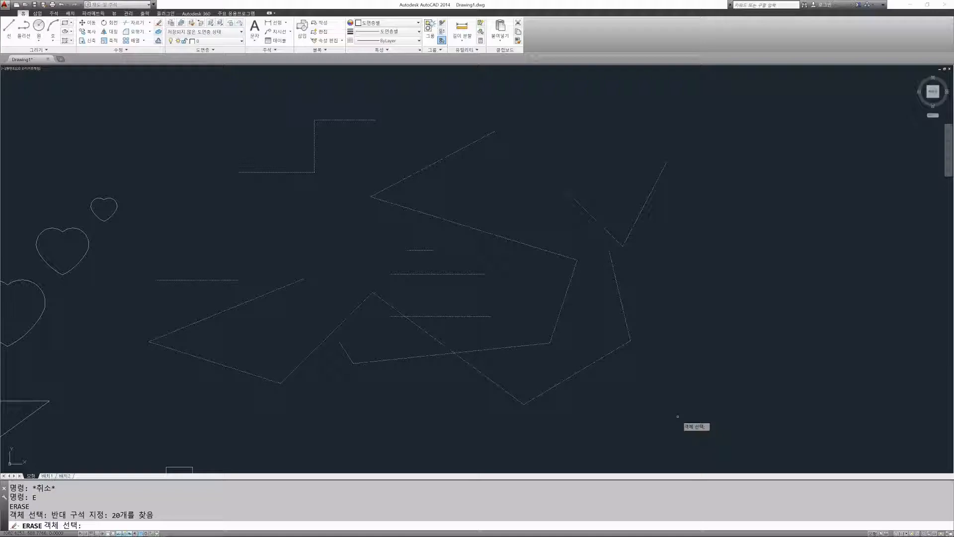
key("Return")
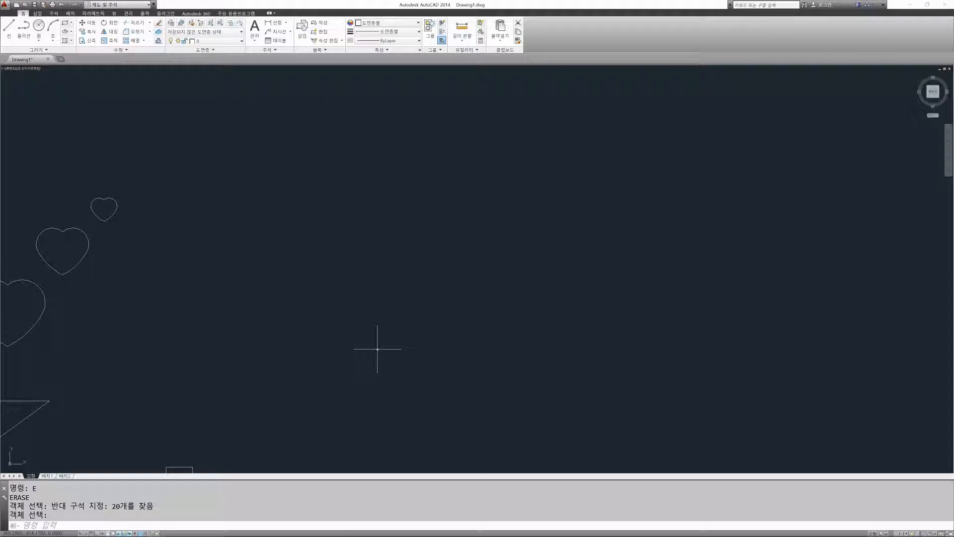
type("u")
key("Return")
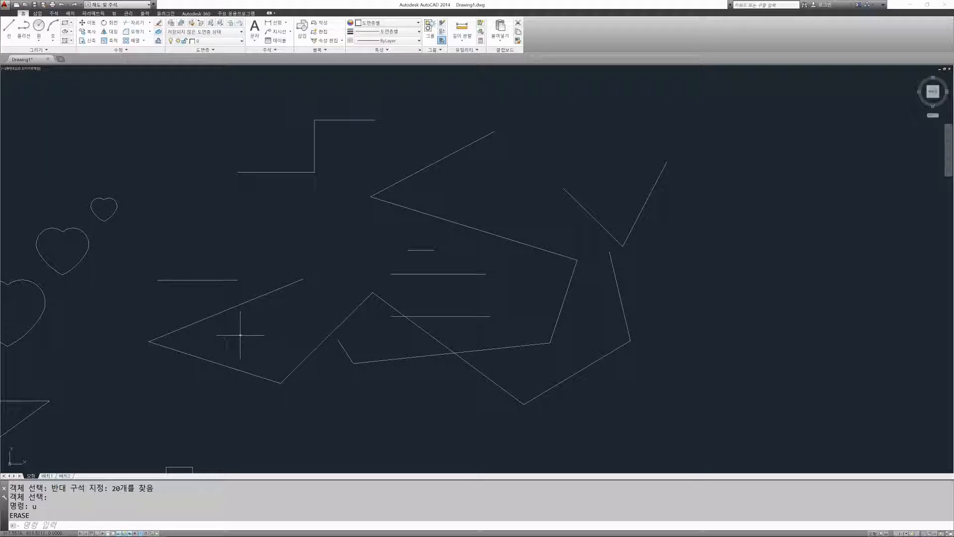
Step: Try Erase selection windows started from each corner around the line group, including crossing windows from the right, and cancel the command
type("E")
key("Return")
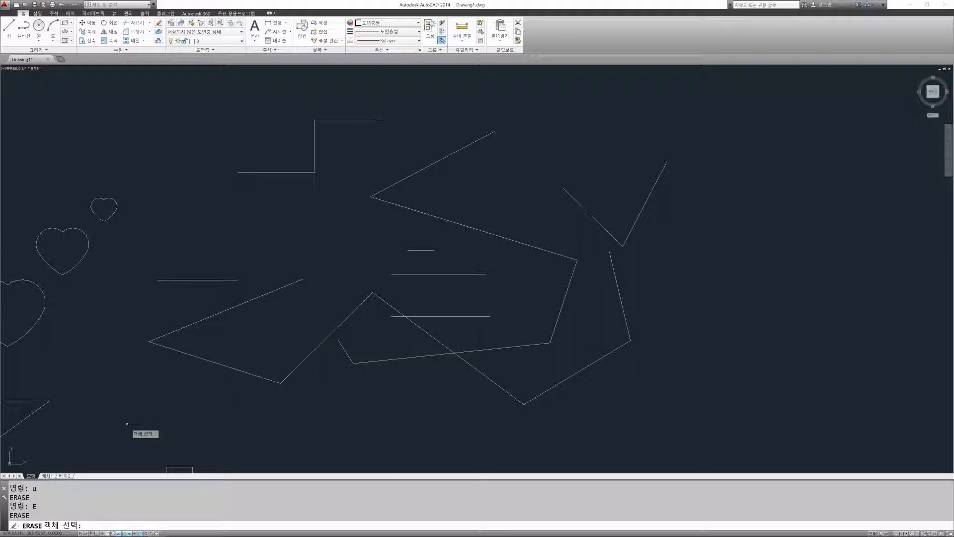
left_click(122, 429)
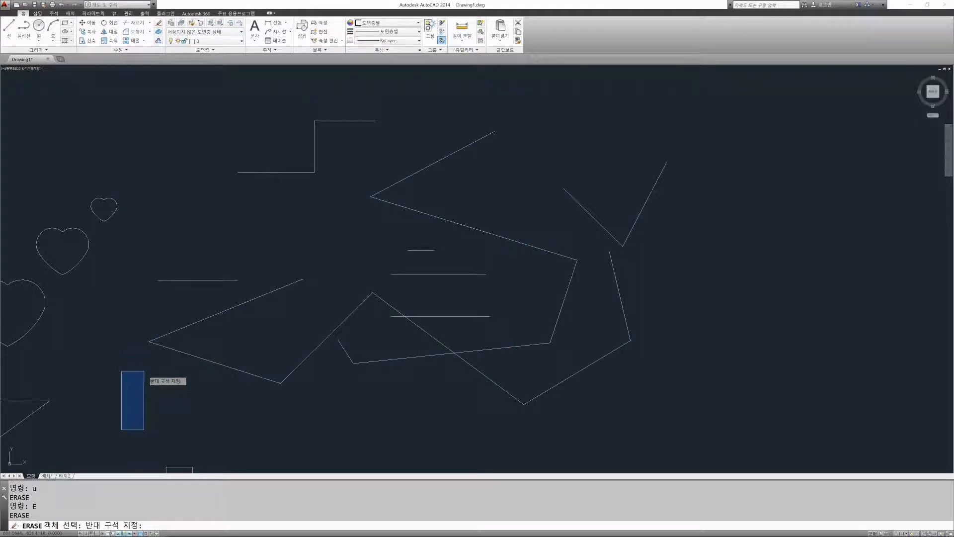
left_click(139, 405)
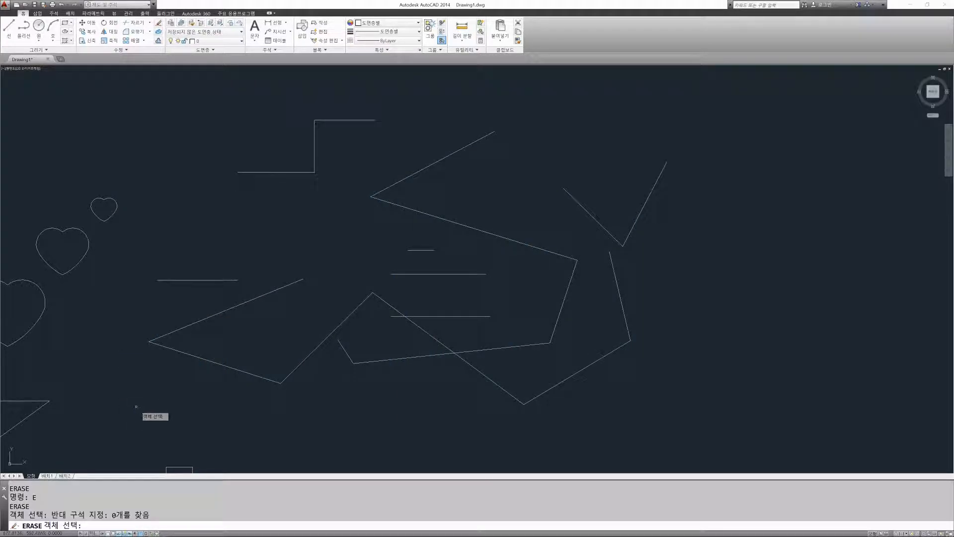
left_click(713, 438)
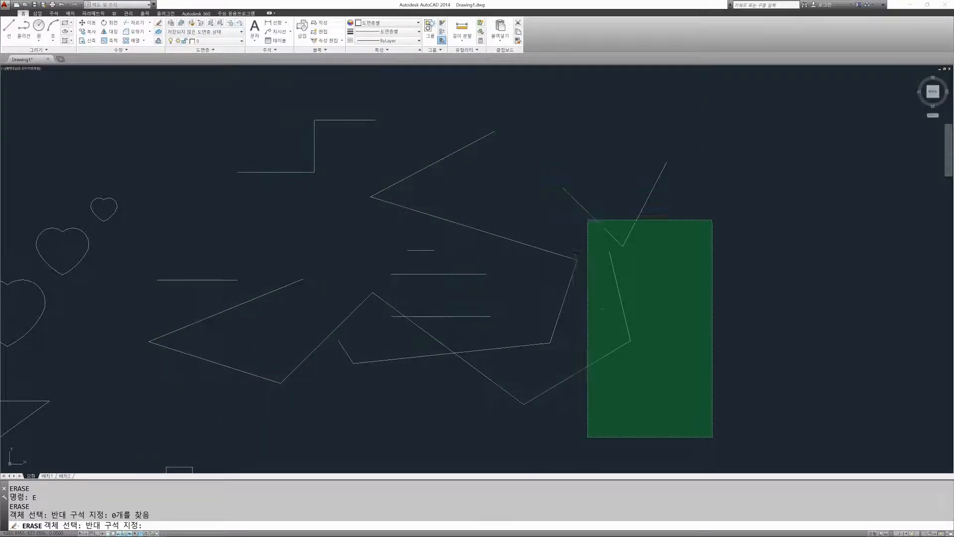
left_click(736, 372)
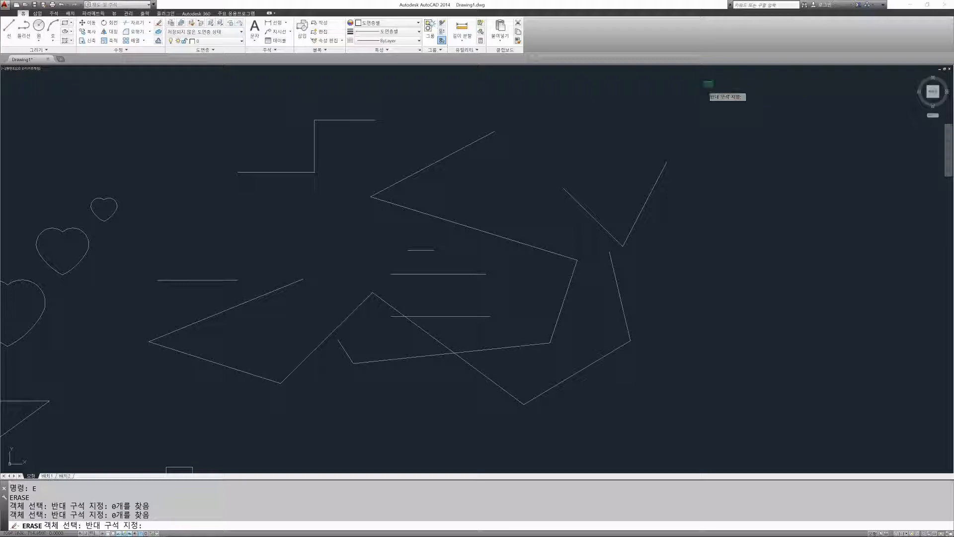
left_click(713, 81)
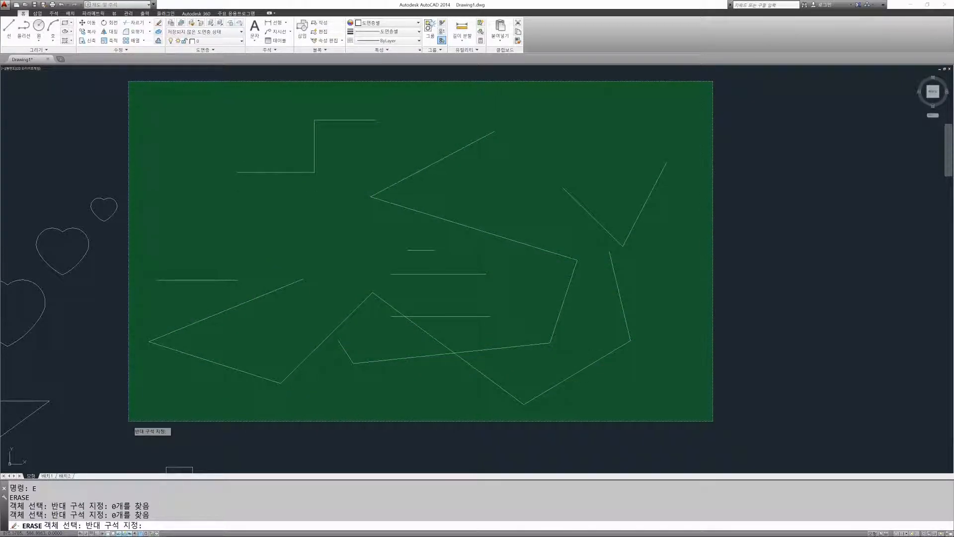
left_click(113, 420)
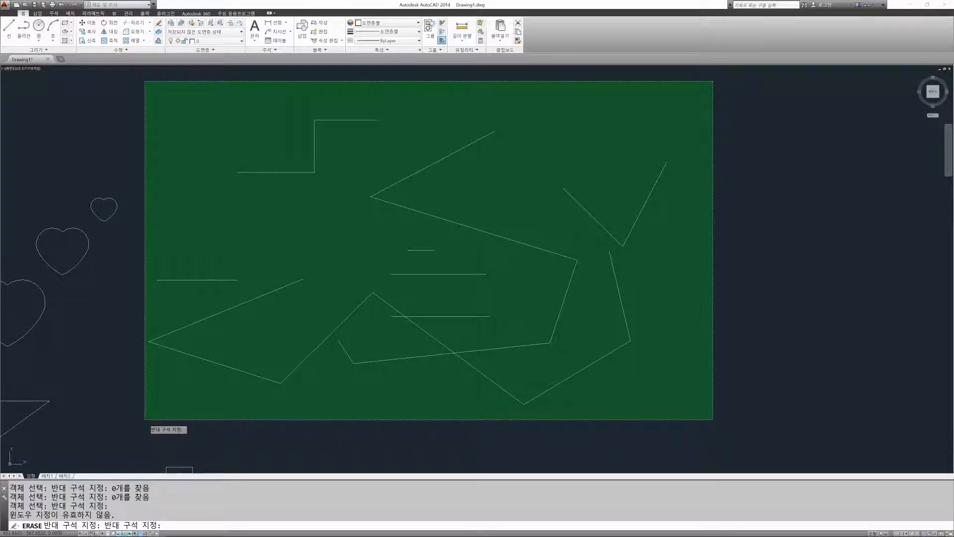
key("Escape")
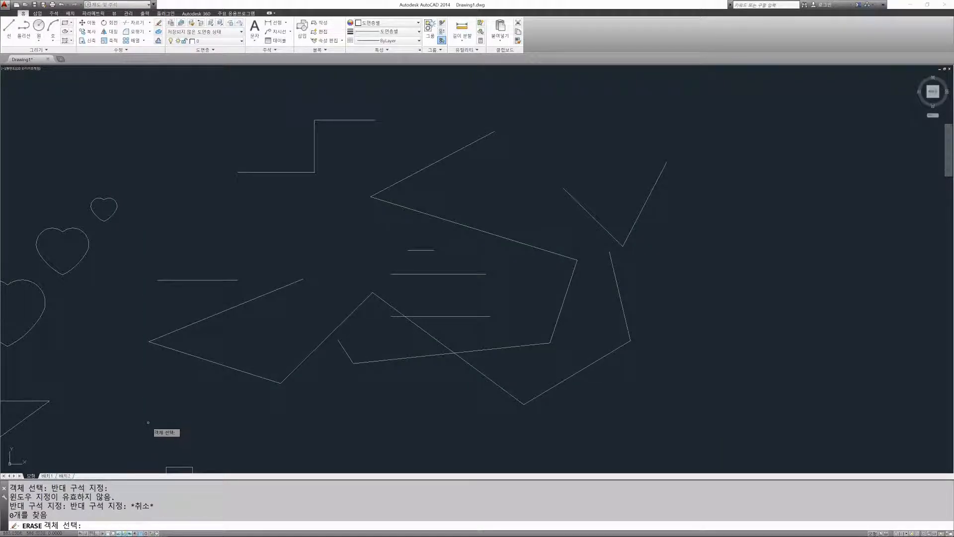
left_click(121, 432)
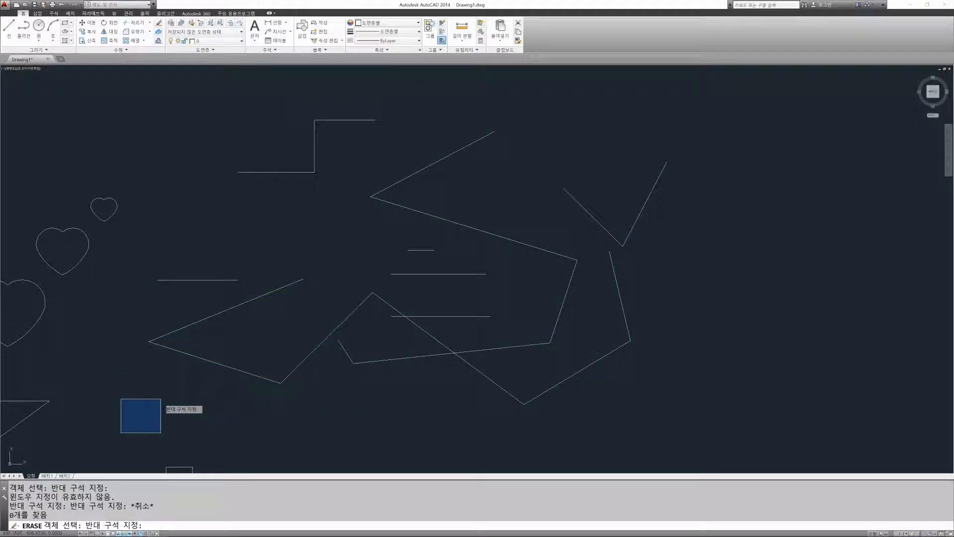
left_click(155, 398)
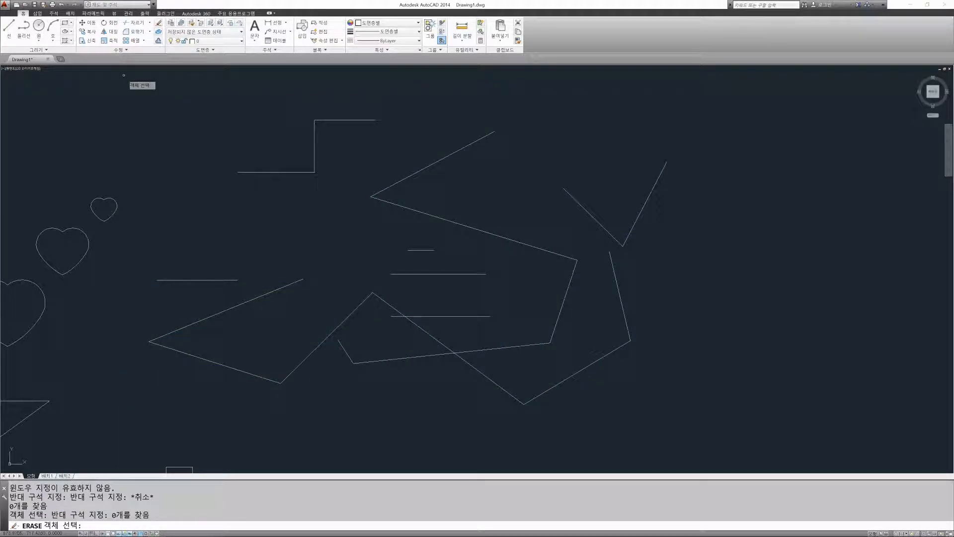
left_click(120, 78)
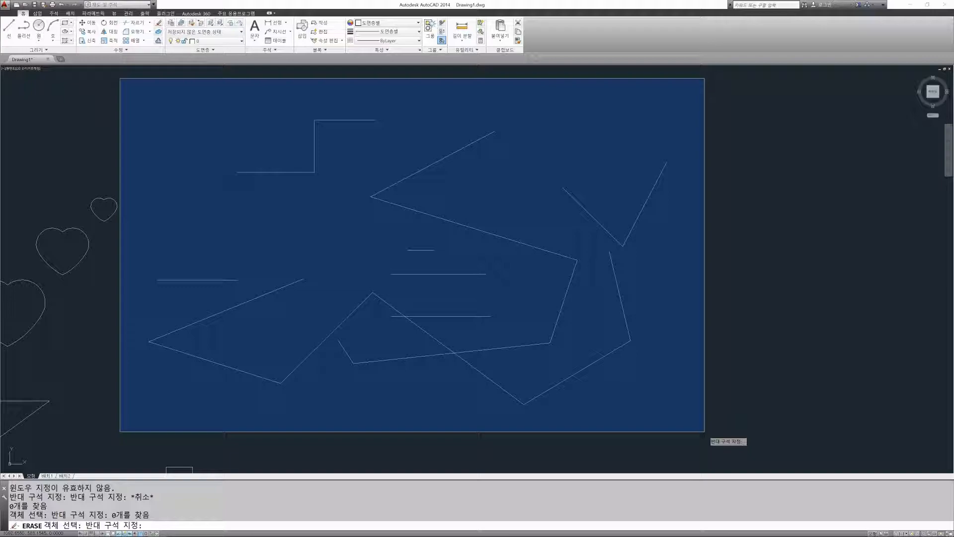
left_click(705, 432)
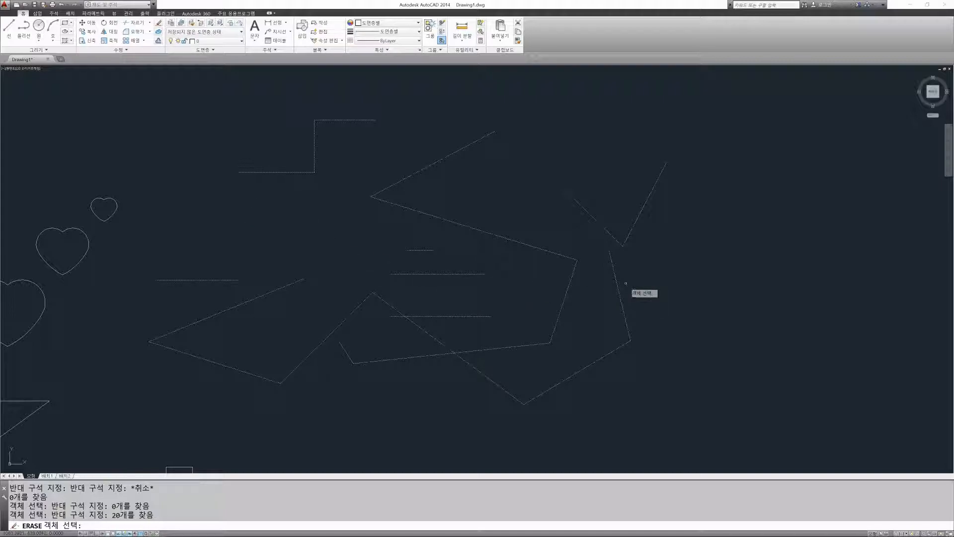
key("Escape")
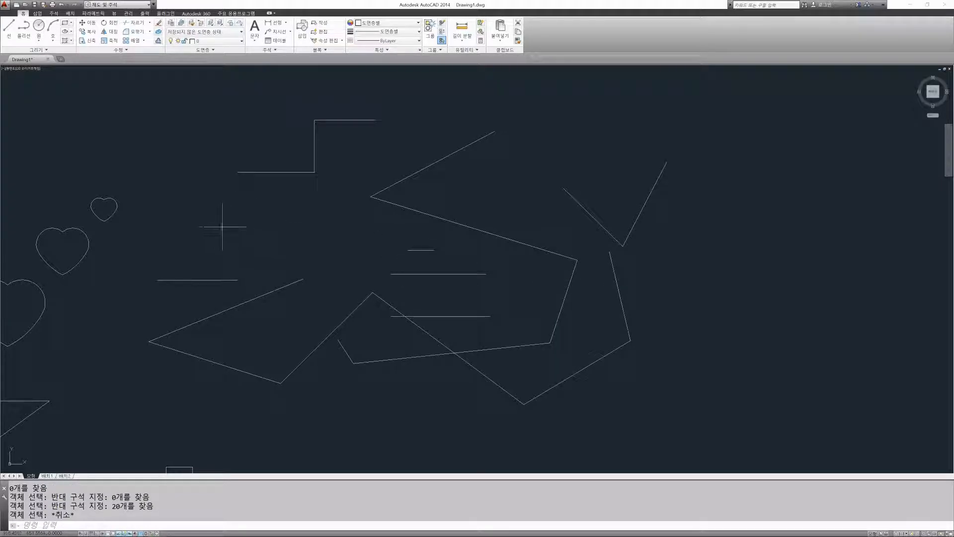
Step: Try an Erase window from upper left to lower right that only partly encloses the rightmost diagonal line, and cancel the command
key("space")
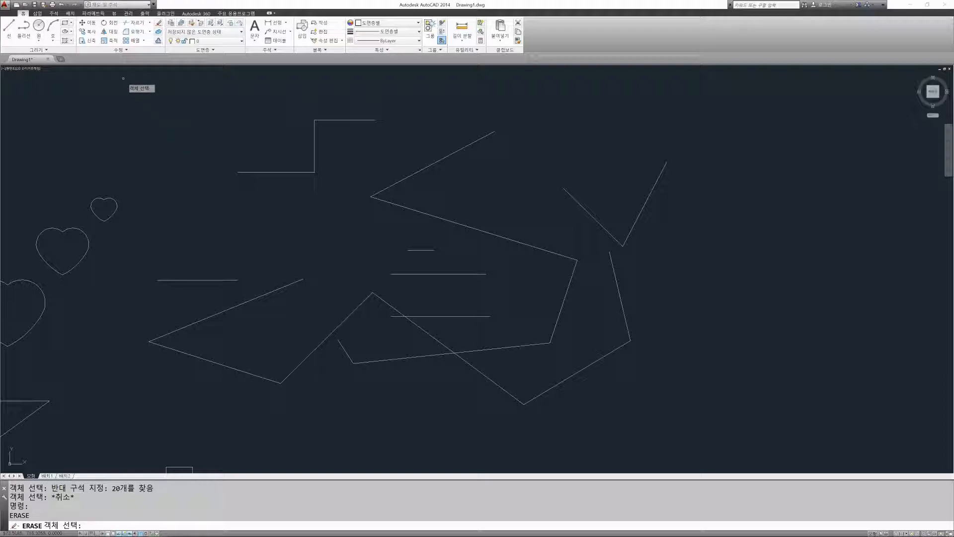
left_click(121, 83)
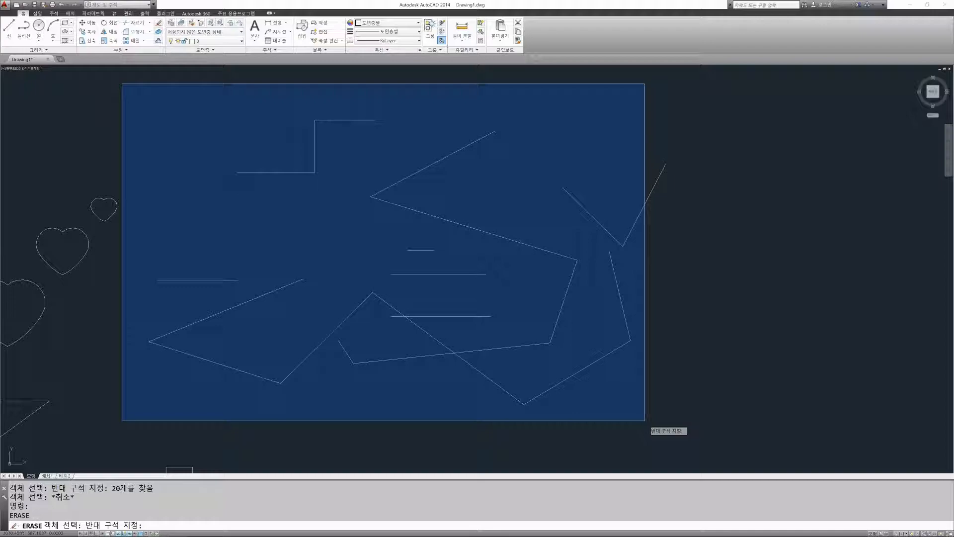
left_click(644, 421)
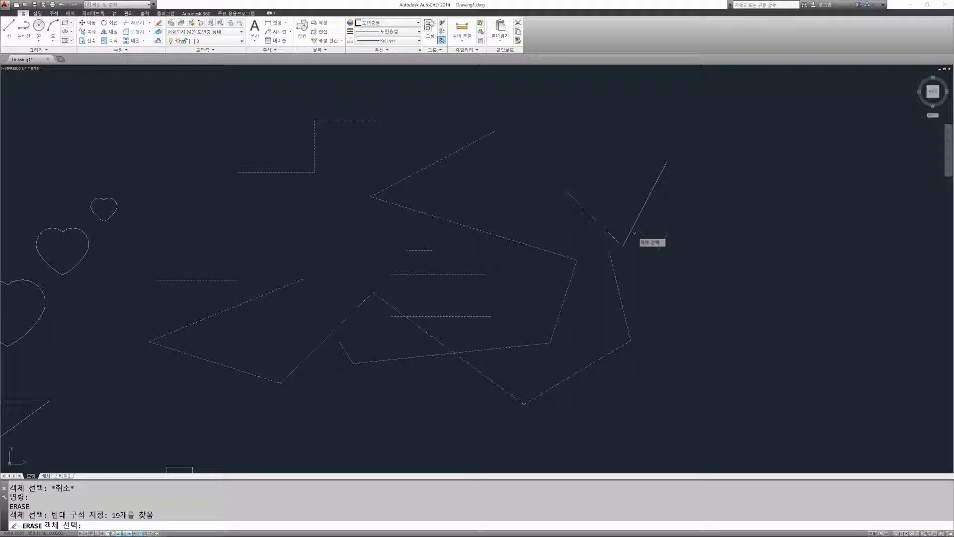
key("Escape")
key("Escape")
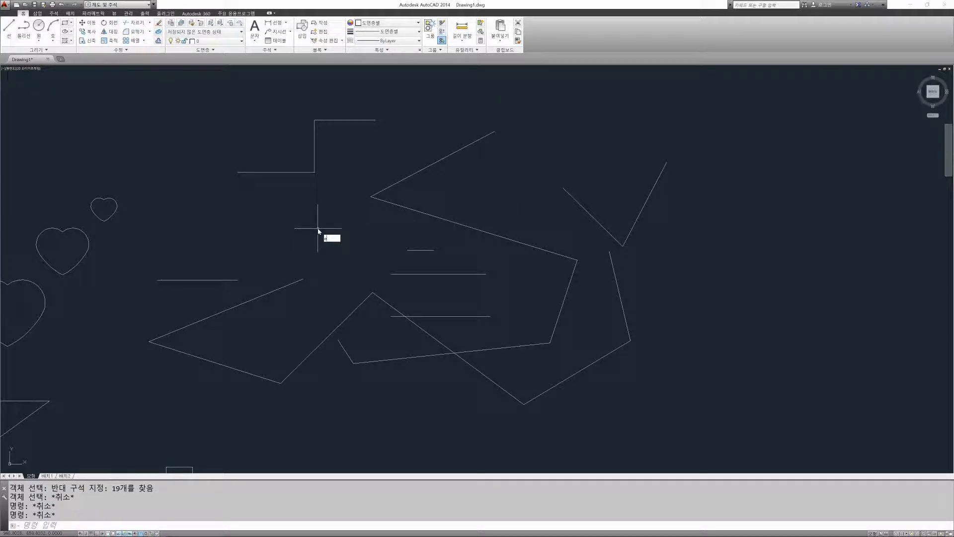
Step: Erase the lines fully enclosed by an upper-left to lower-right window that cuts through the rightmost diagonal, and undo the erasure
type("e")
key("Return")
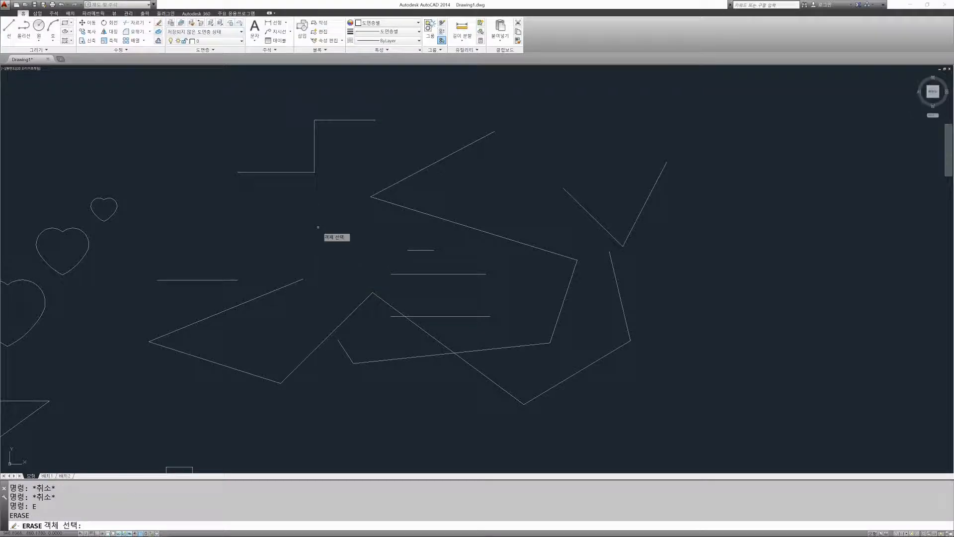
left_click(127, 86)
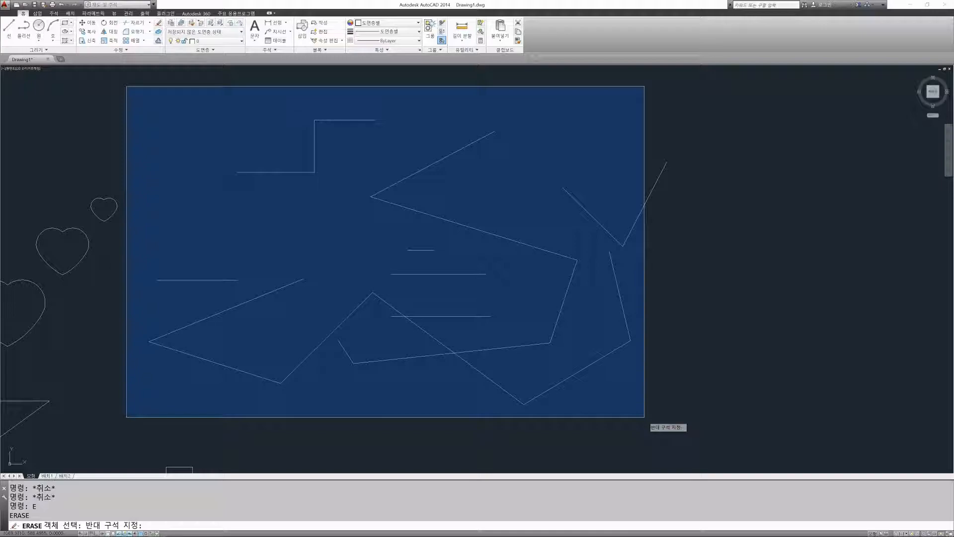
left_click(645, 417)
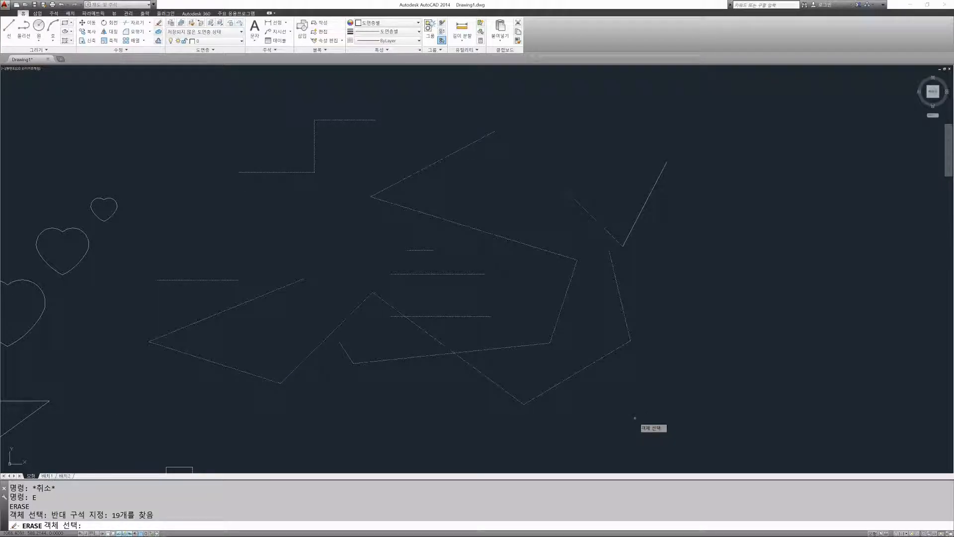
key("Return")
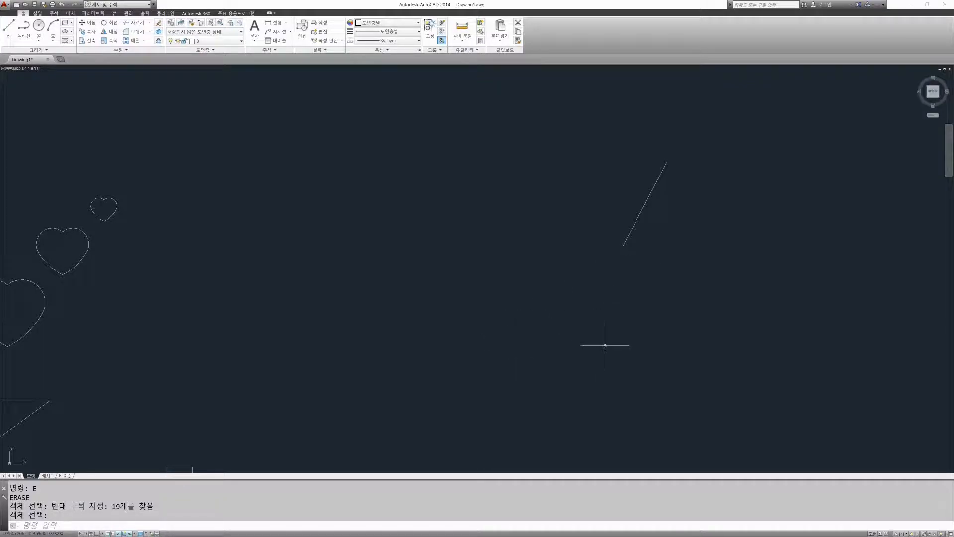
key("ctrl+z")
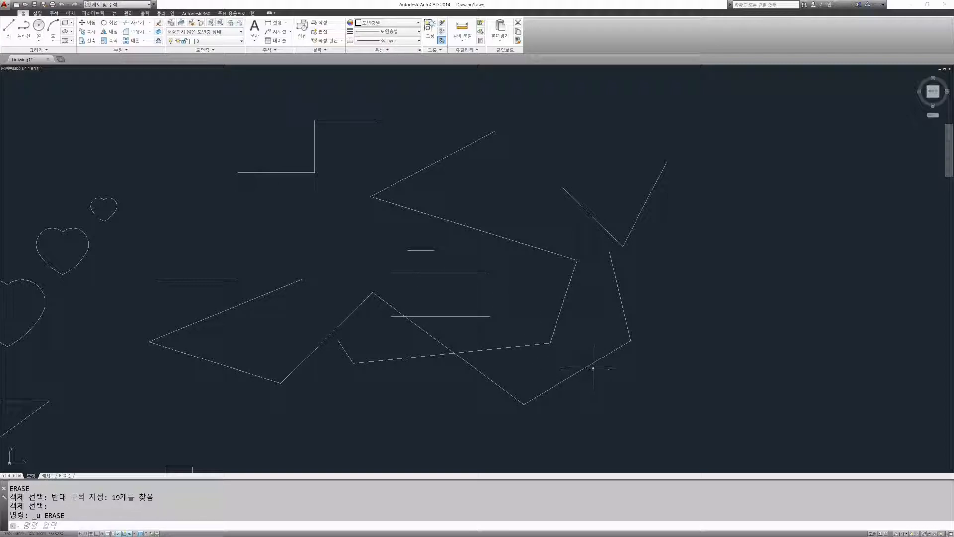
Step: Try an Erase crossing window from lower right to upper left that cuts through the leftmost lines, and cancel the command
type("e")
key("Return")
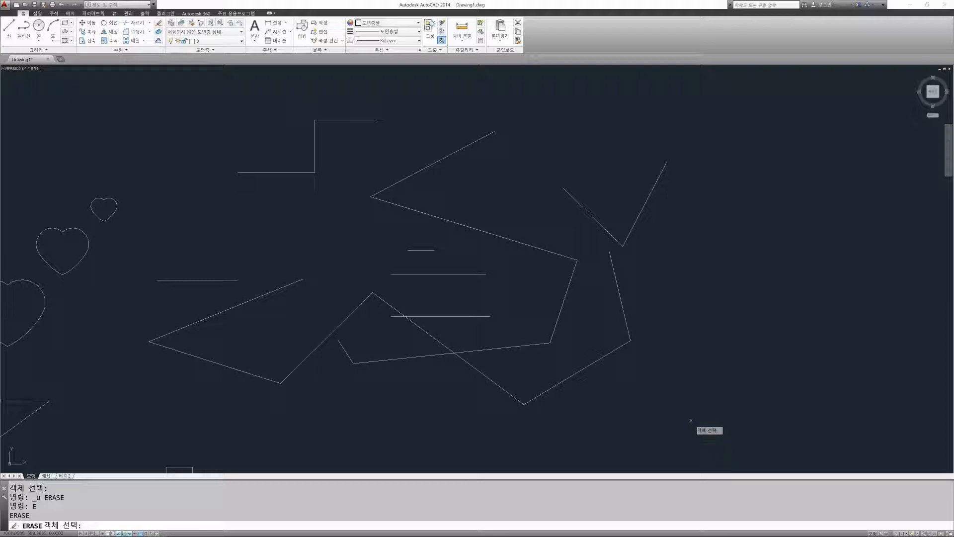
left_click(713, 431)
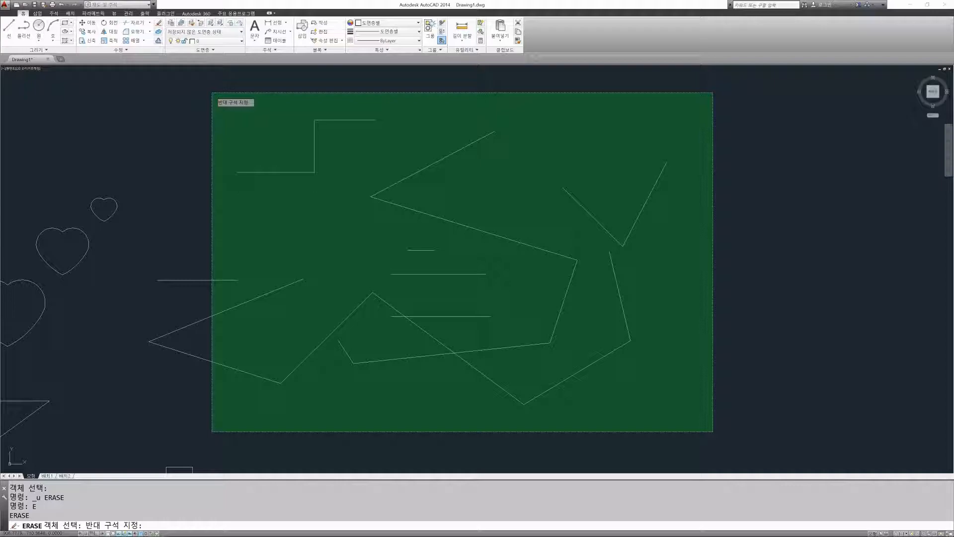
left_click(212, 92)
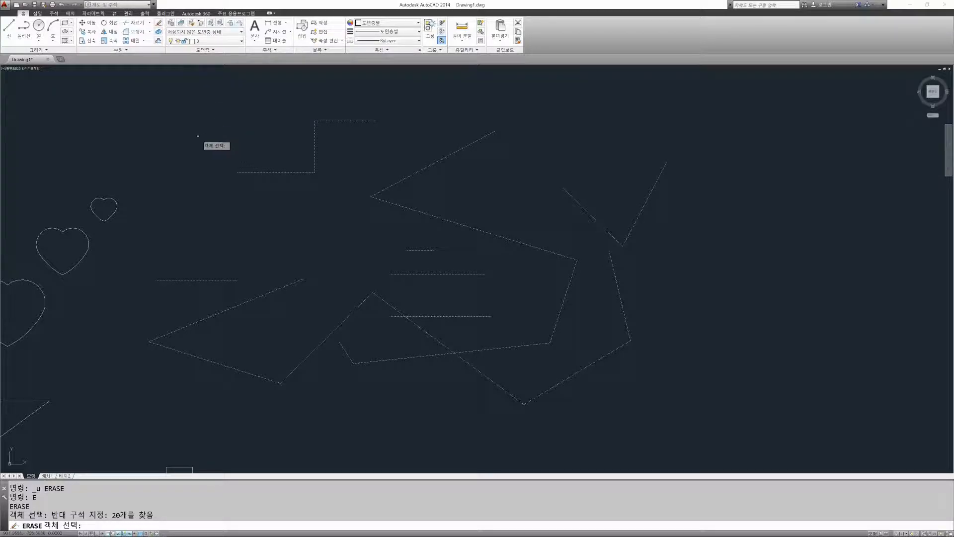
key("Escape")
Step: Compare Erase windows started from the upper left and lower right around the whole line group, and cancel the command
key("Return")
left_click(137, 92)
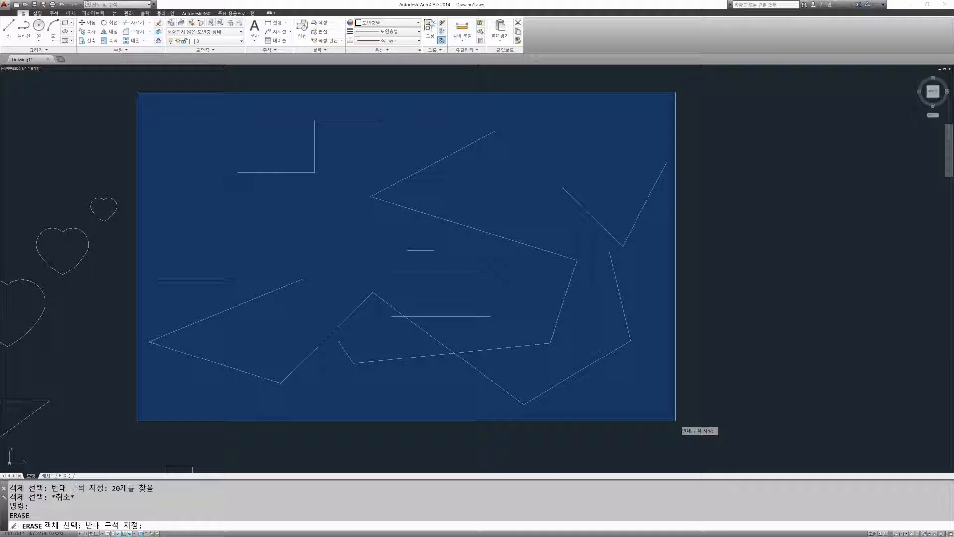
key("Escape")
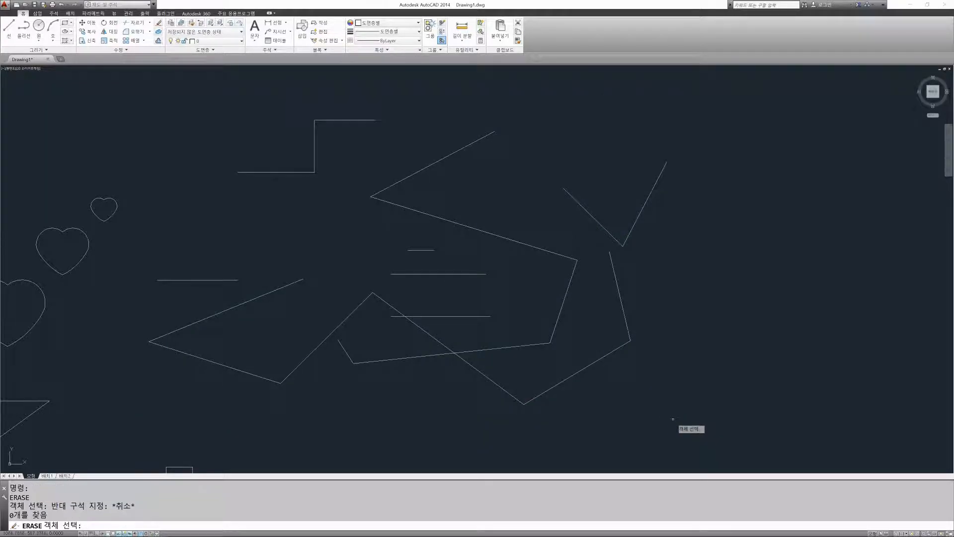
left_click(710, 429)
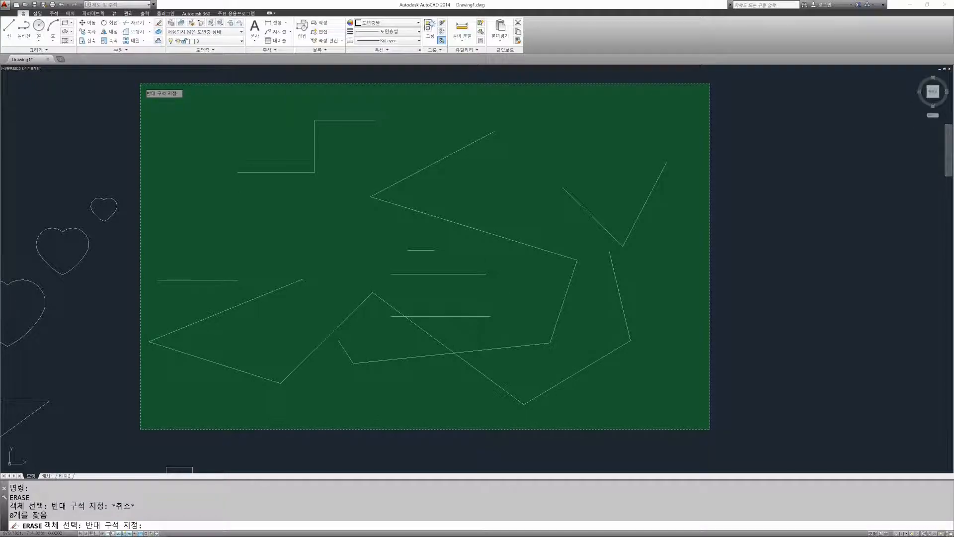
left_click(676, 359)
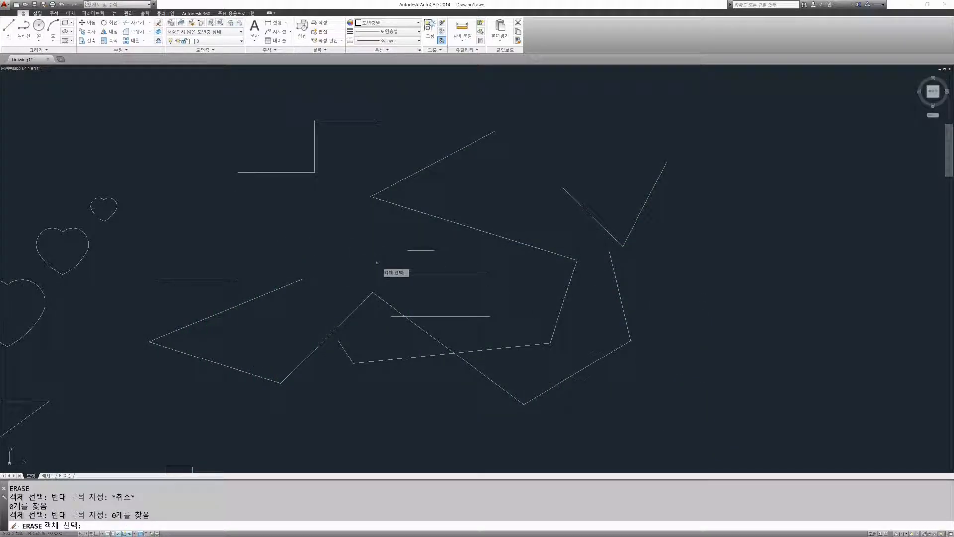
left_click(130, 104)
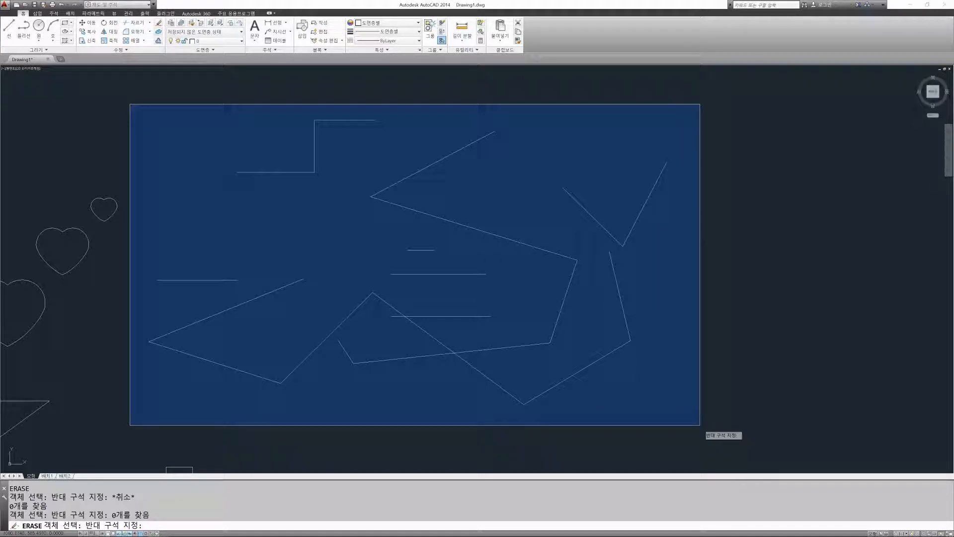
key("Escape")
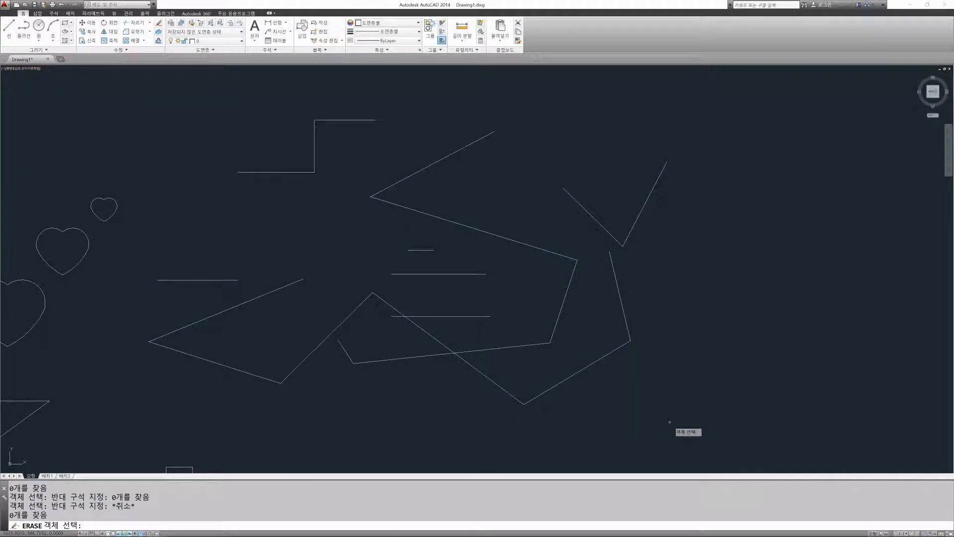
key("Escape")
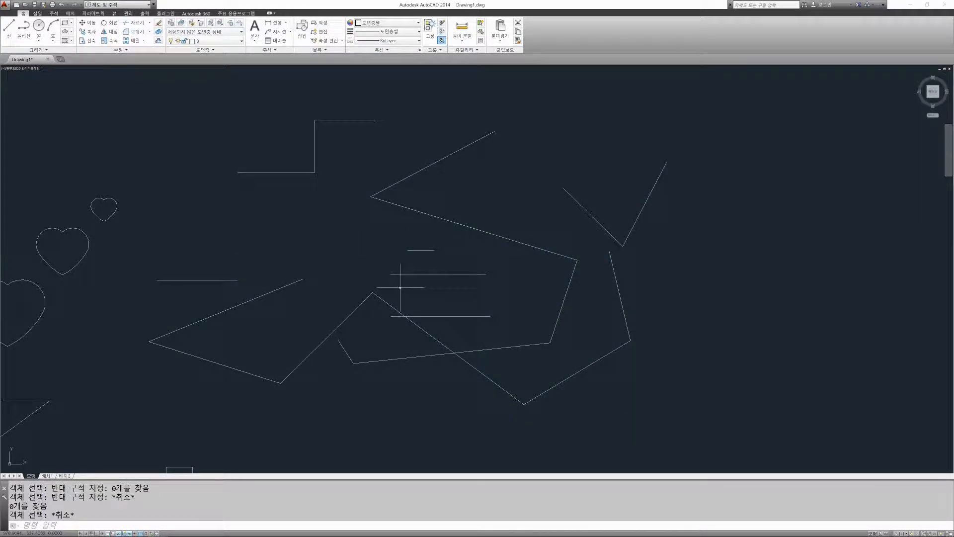
Step: Try selecting the staircase lines for Erase with a crossing window from lower right to upper left, and cancel the command
middle_click_drag(298, 247, 394, 278)
type("e")
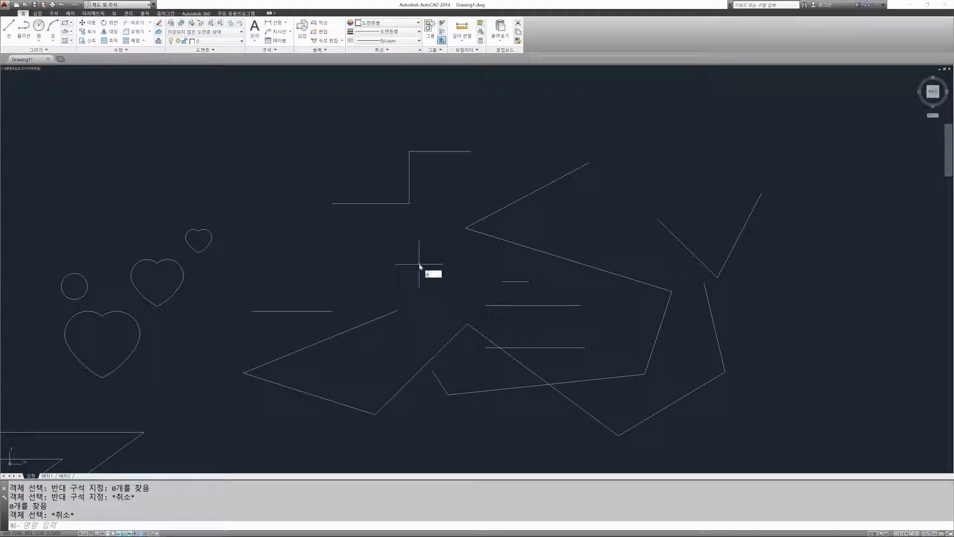
key("Return")
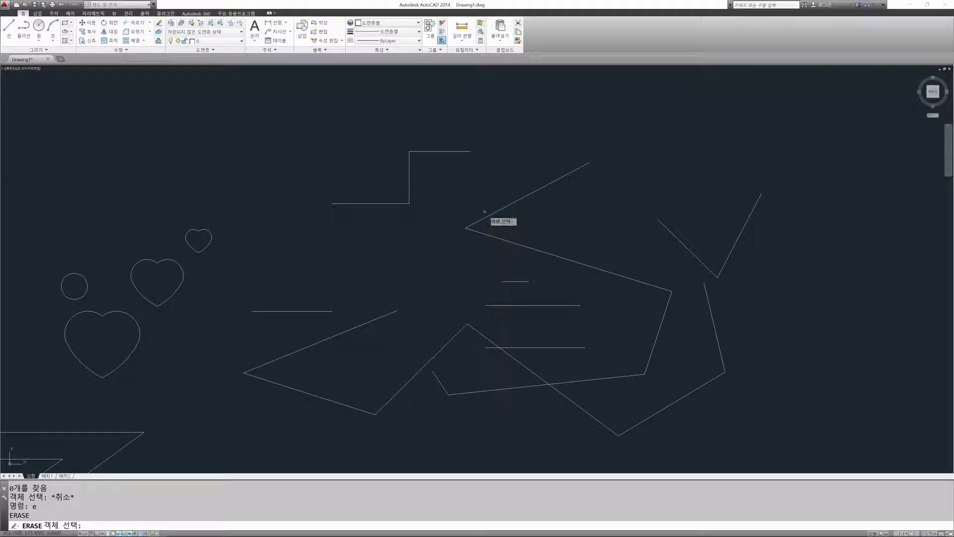
left_click(486, 212)
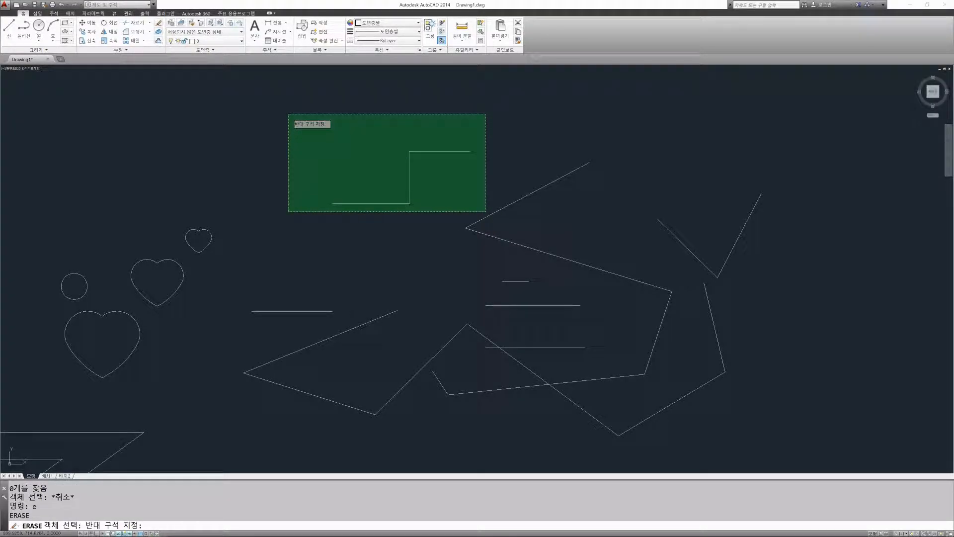
left_click(298, 114)
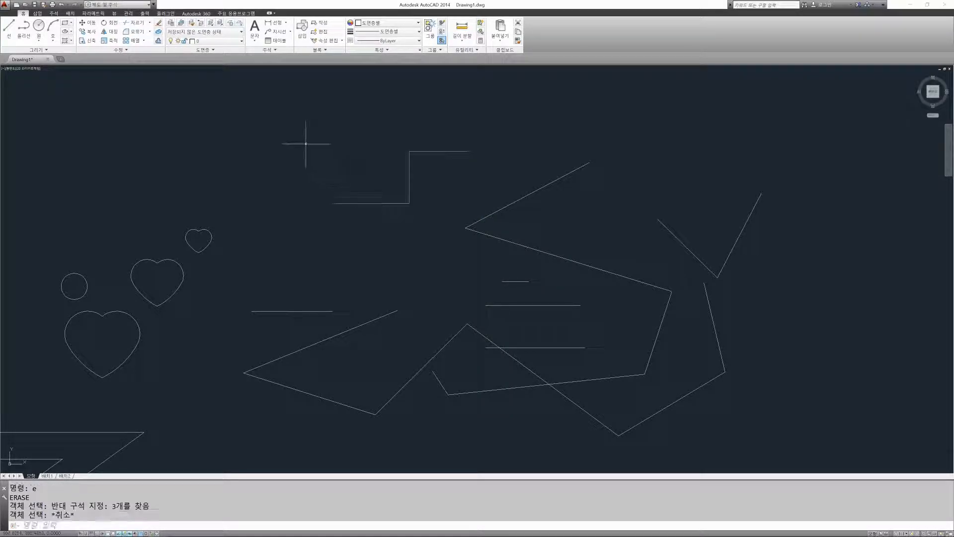
Step: Window the staircase lines for Erase, remove the vertical line from the selection, erase the other two, and undo the erasure
left_click(289, 122)
left_click(477, 220)
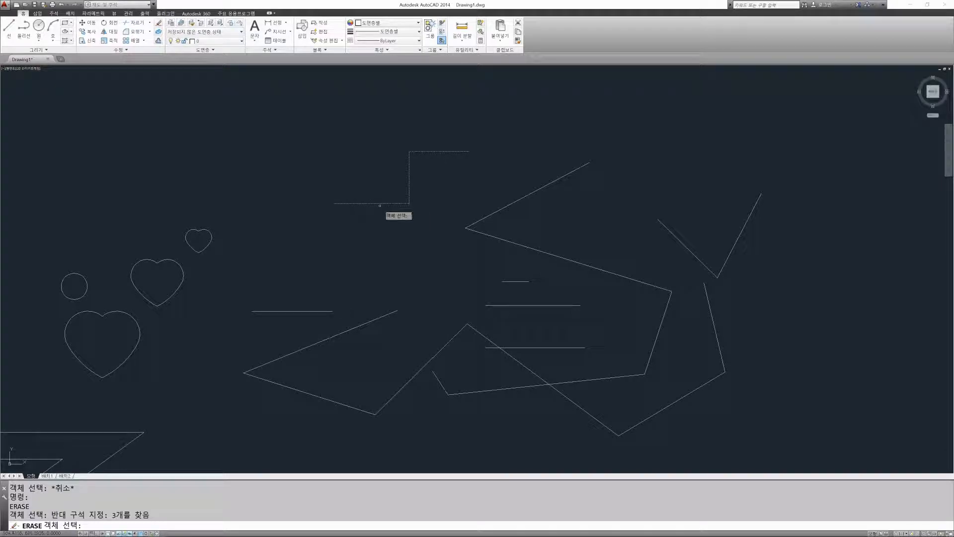
scroll(437, 149, "up", 4)
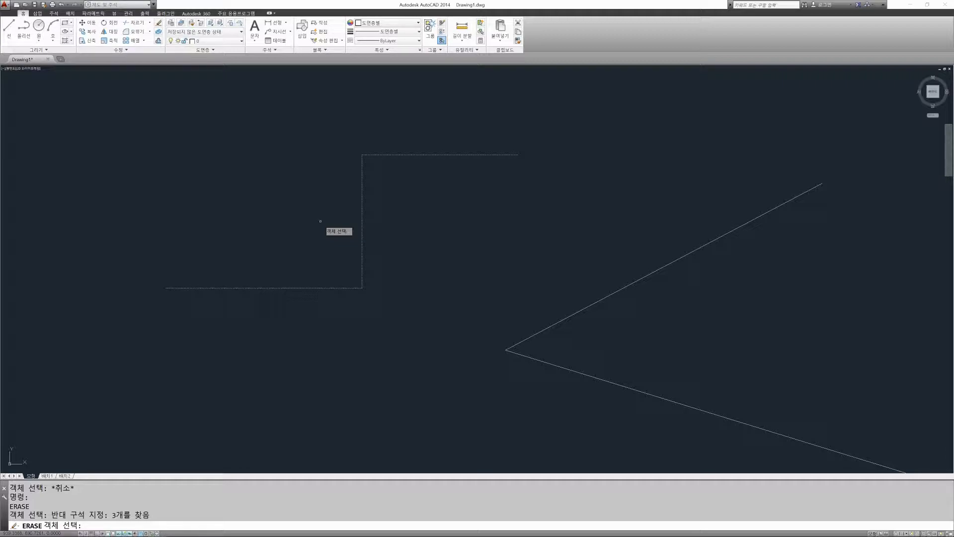
left_click(448, 240)
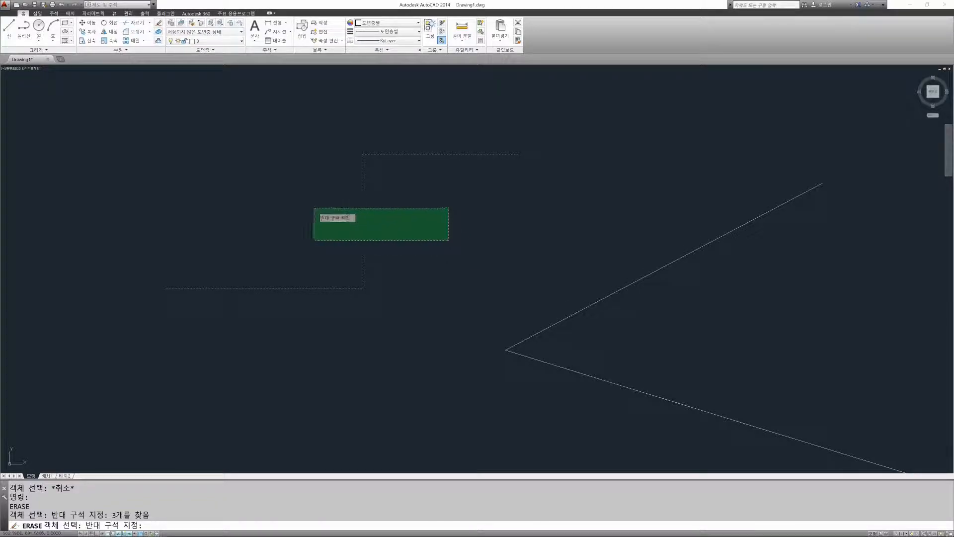
left_click(386, 218)
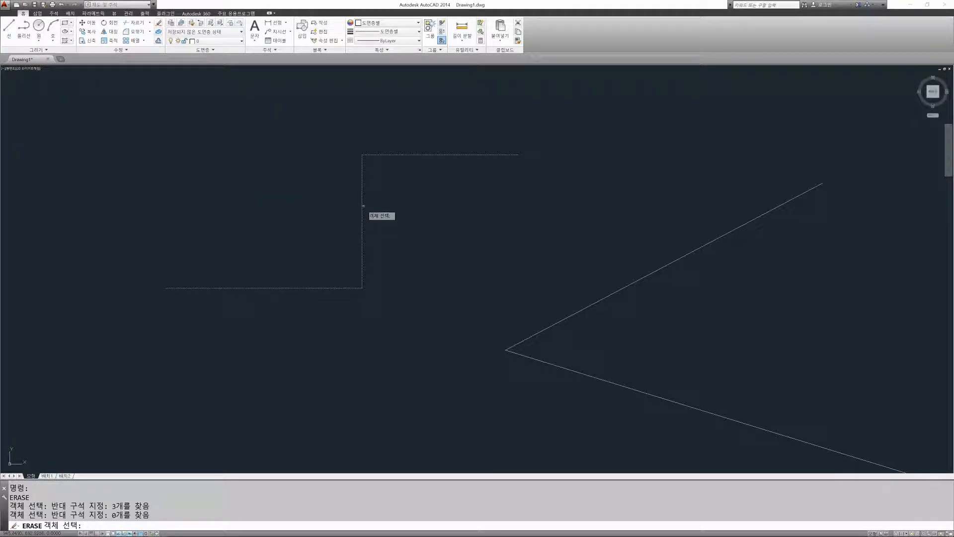
left_click(362, 206, "shift")
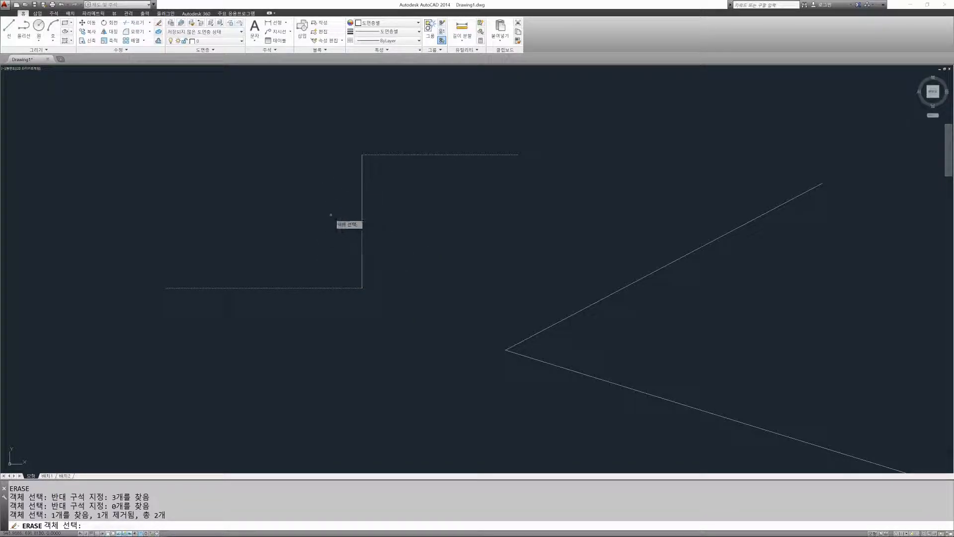
key("Return")
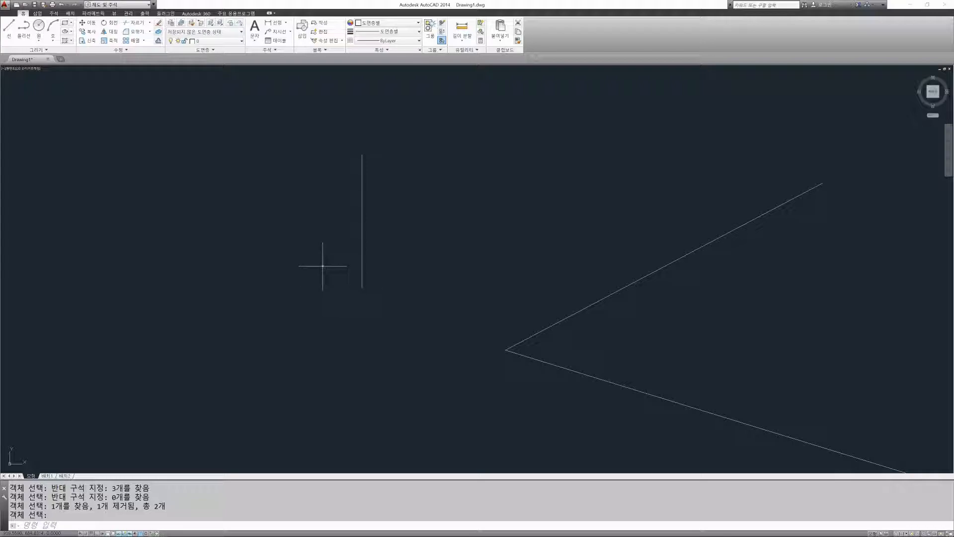
key("ctrl+z")
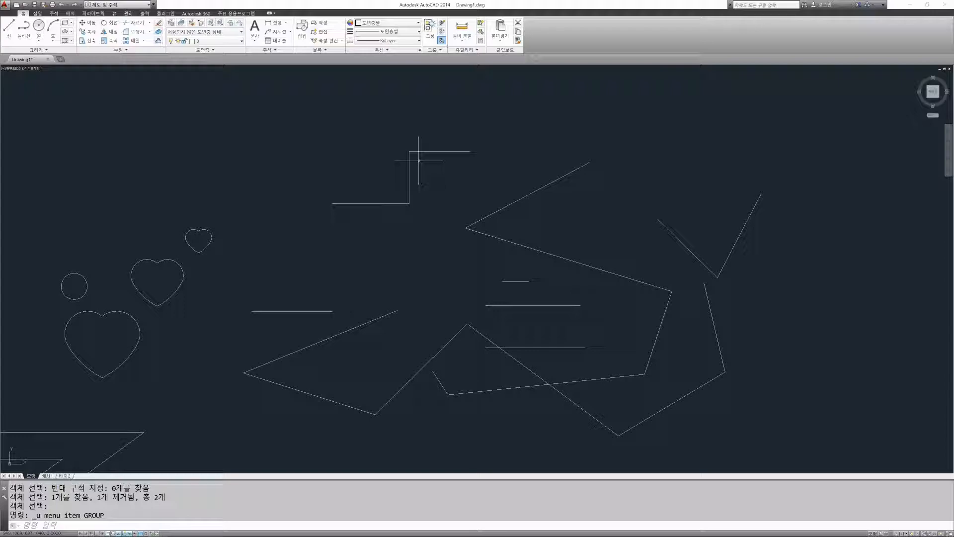
Step: Start Erase and select all three staircase lines with several selection windows
type("e")
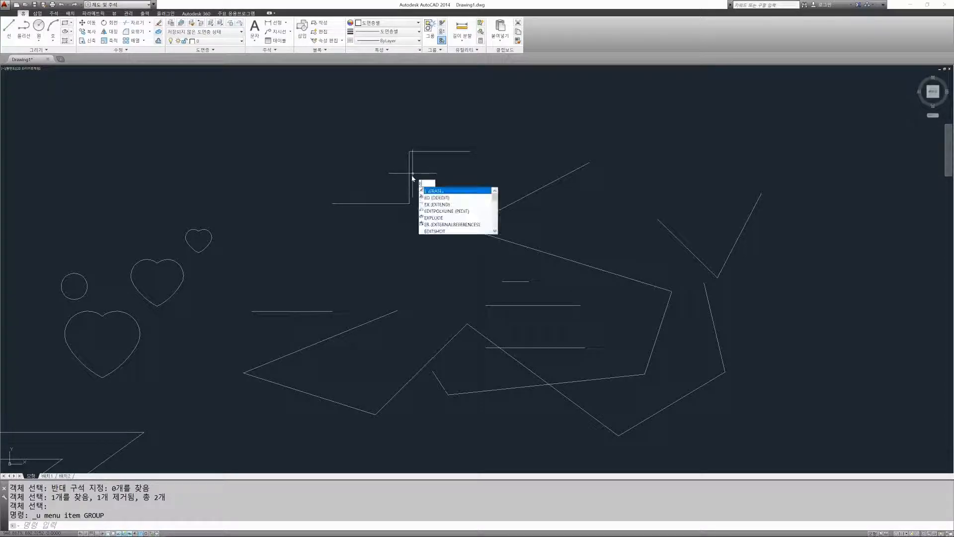
key("Return")
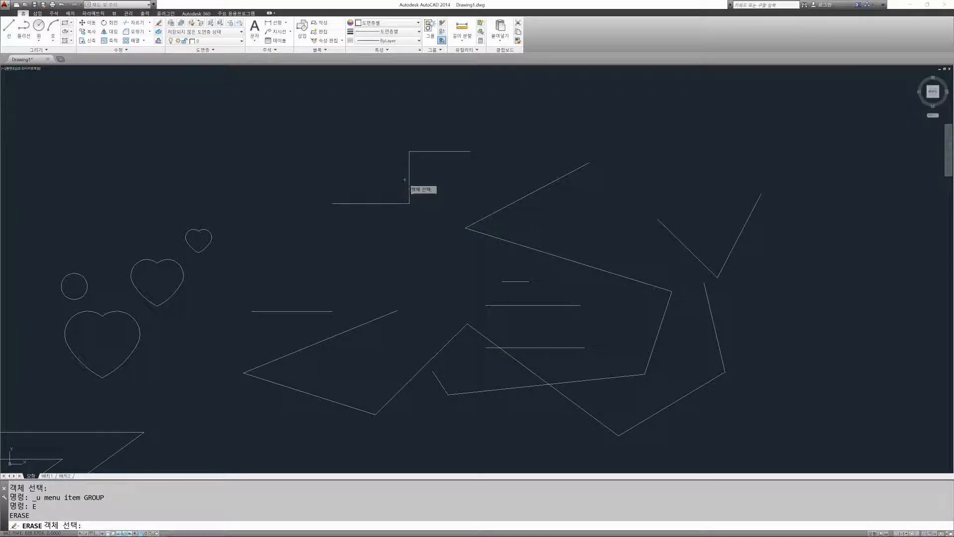
left_click(431, 161)
left_click(472, 144)
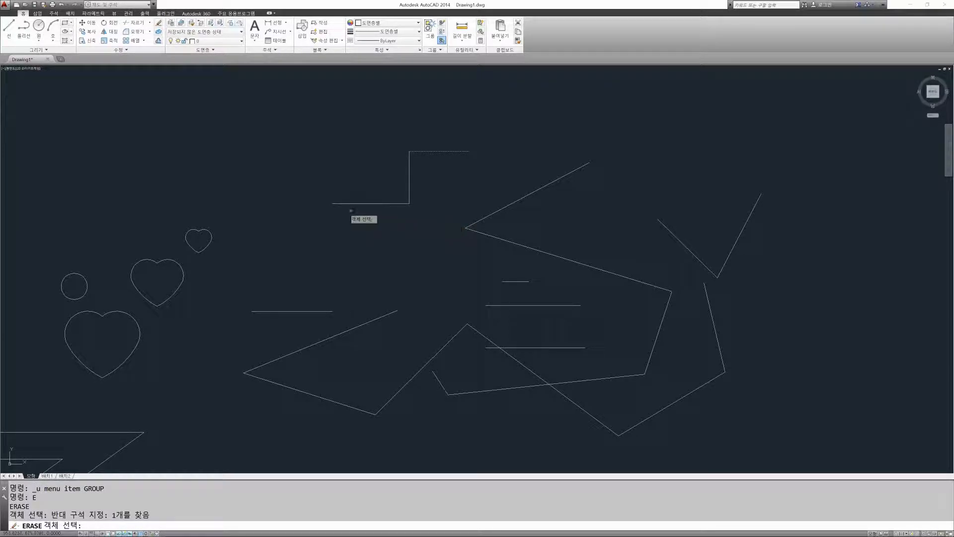
left_click(277, 103)
left_click(480, 219)
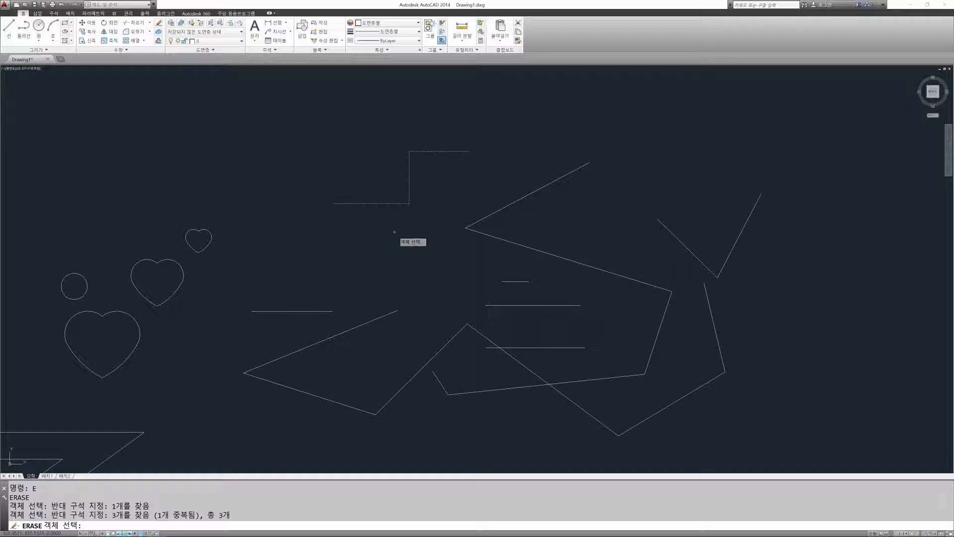
left_click(294, 129)
left_click(480, 208)
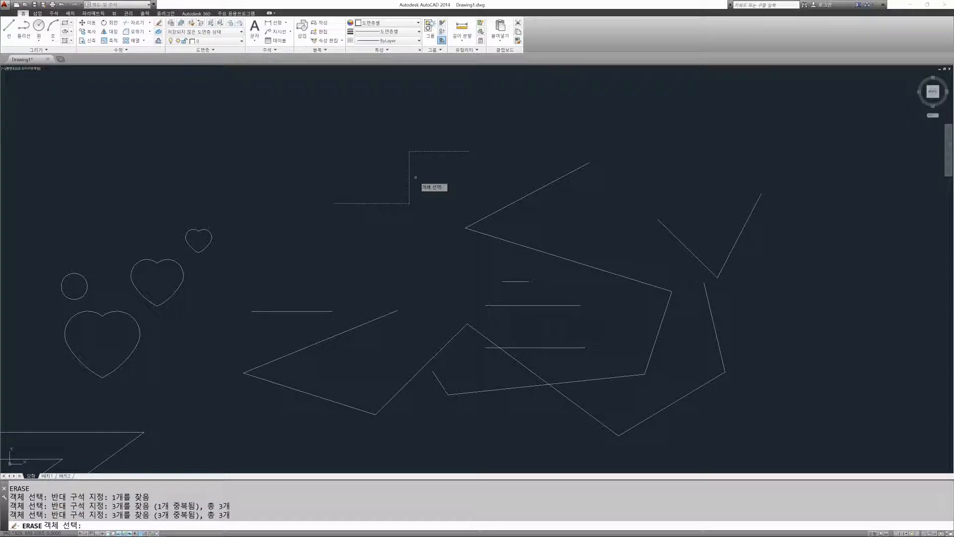
Step: Remove the vertical and lower horizontal staircase lines from the Erase selection, add the lower one back, and cancel the command
left_click(409, 174, "shift")
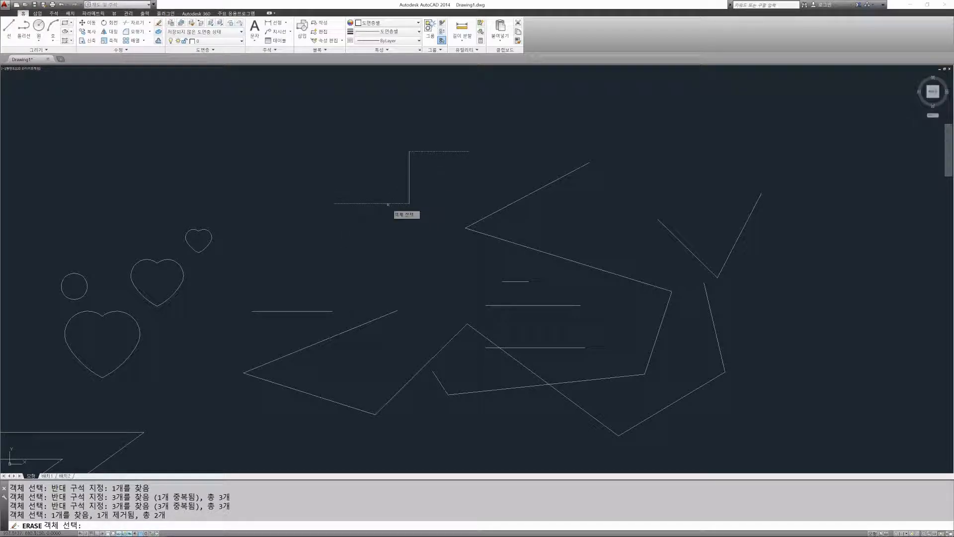
left_click(389, 204, "shift")
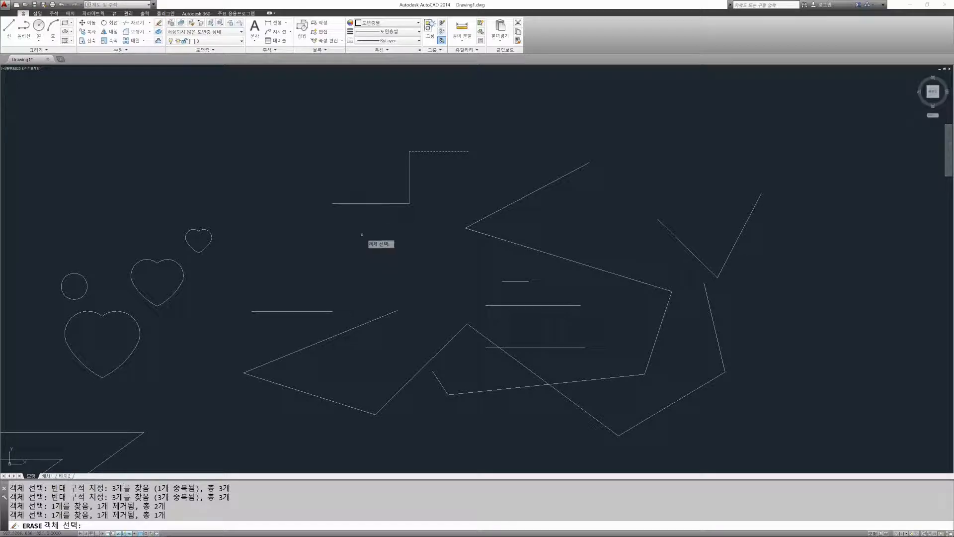
left_click(375, 203)
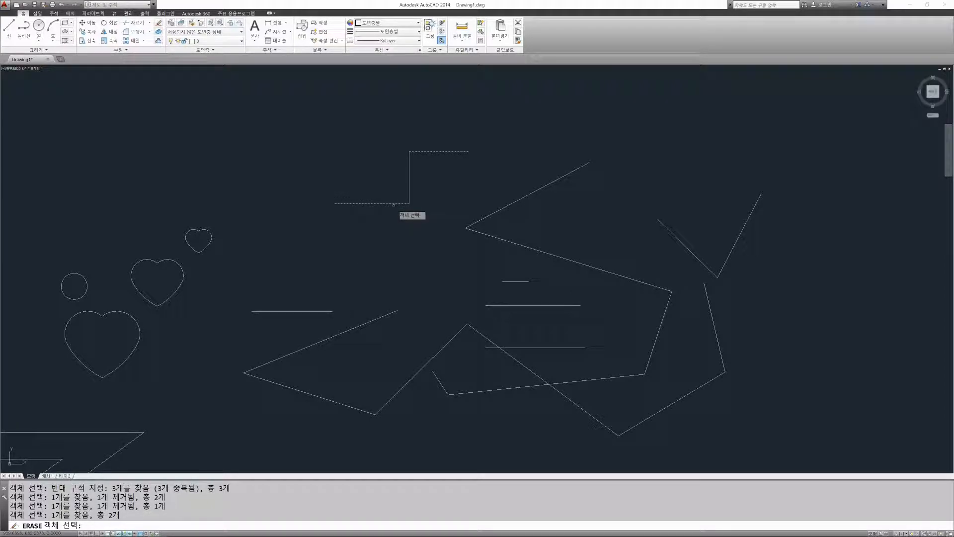
key("Escape")
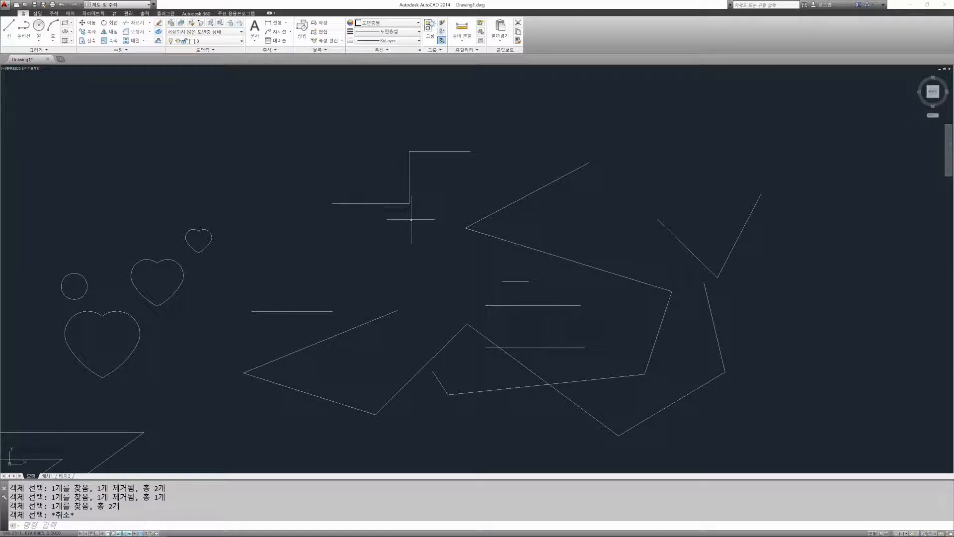
Step: Erase all the loose lines beside the hearts, including the staircase, with one crossing window from lower right to upper left
scroll(411, 219, "down", 4)
scroll(407, 219, "up", 2)
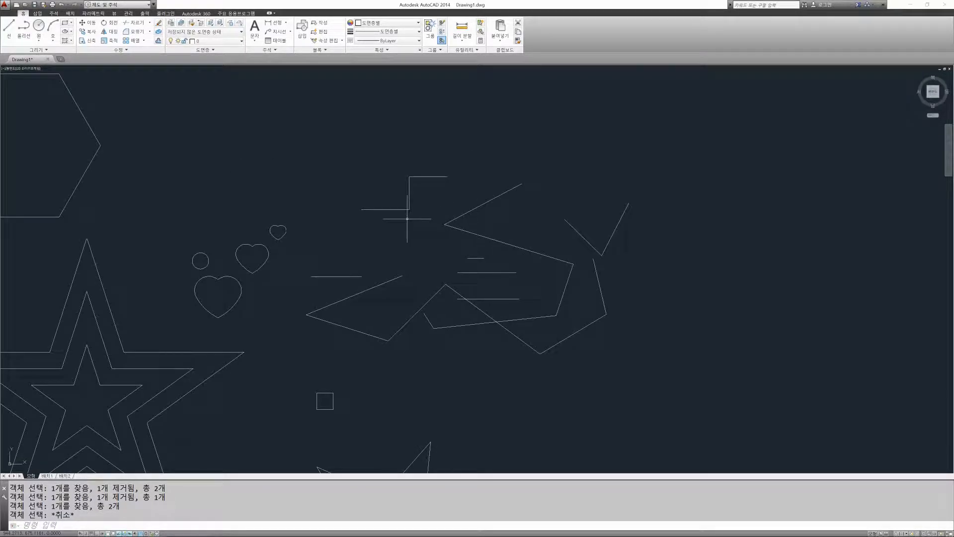
type("e")
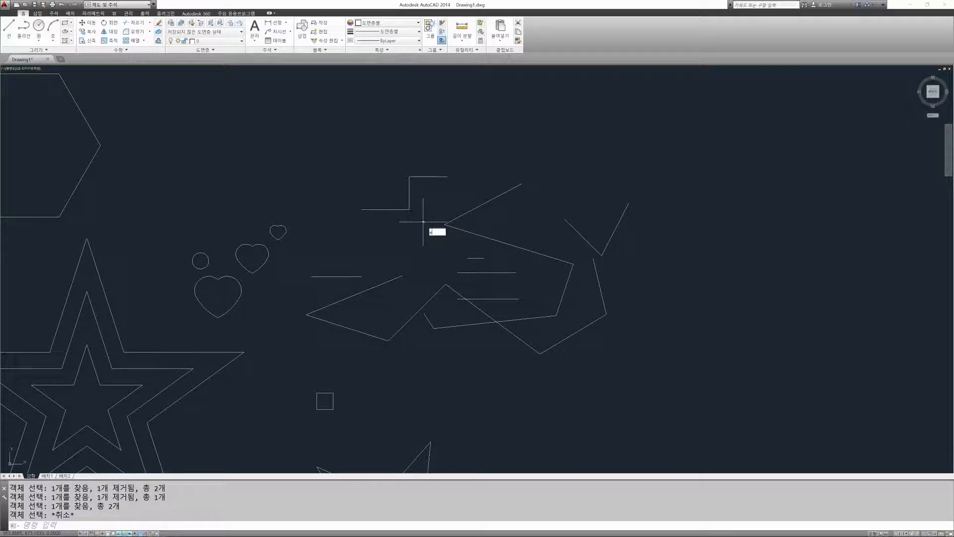
key("Return")
left_click(698, 369)
left_click(310, 118)
key("Return")
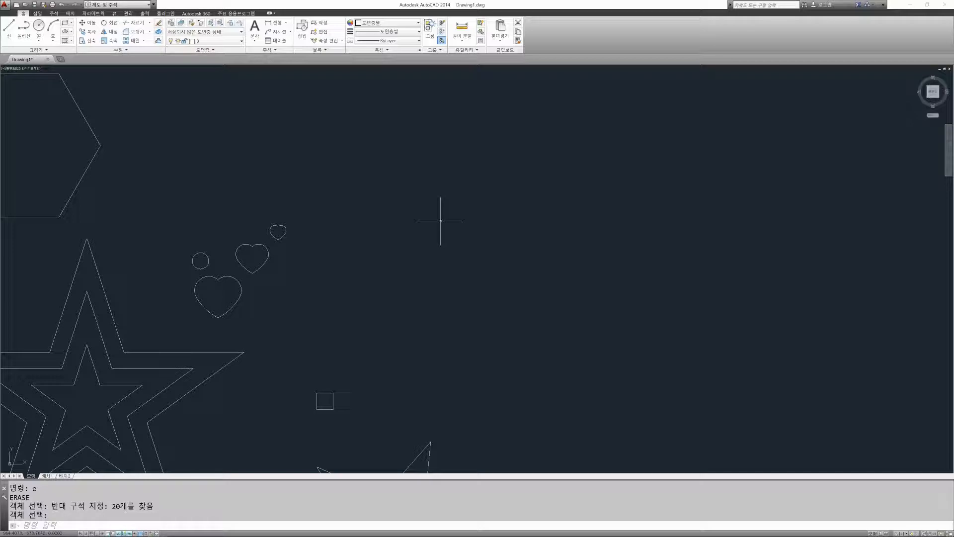
Step: Draw a closed six-sided outline with Line in the cleared area as the top and side of a slanted box
type("L")
key("Return")
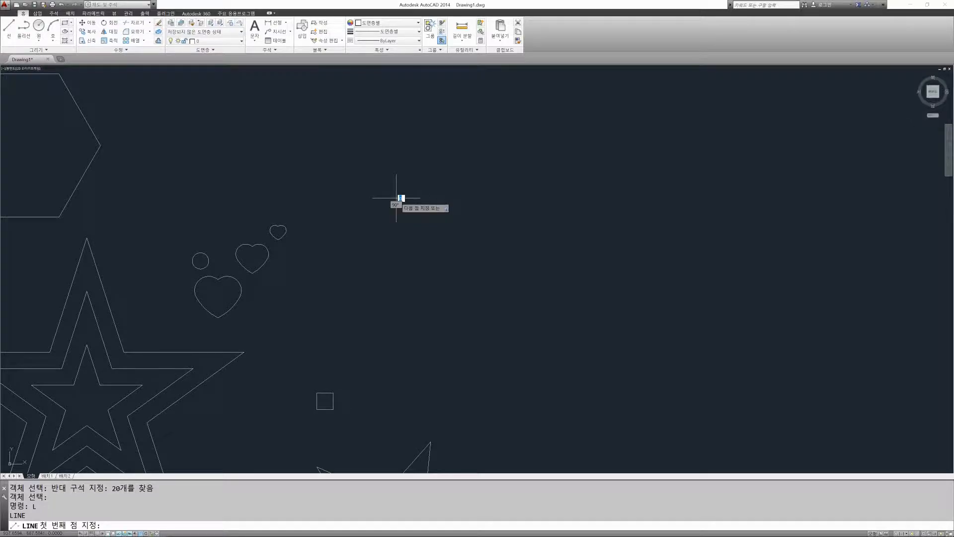
left_click(399, 198)
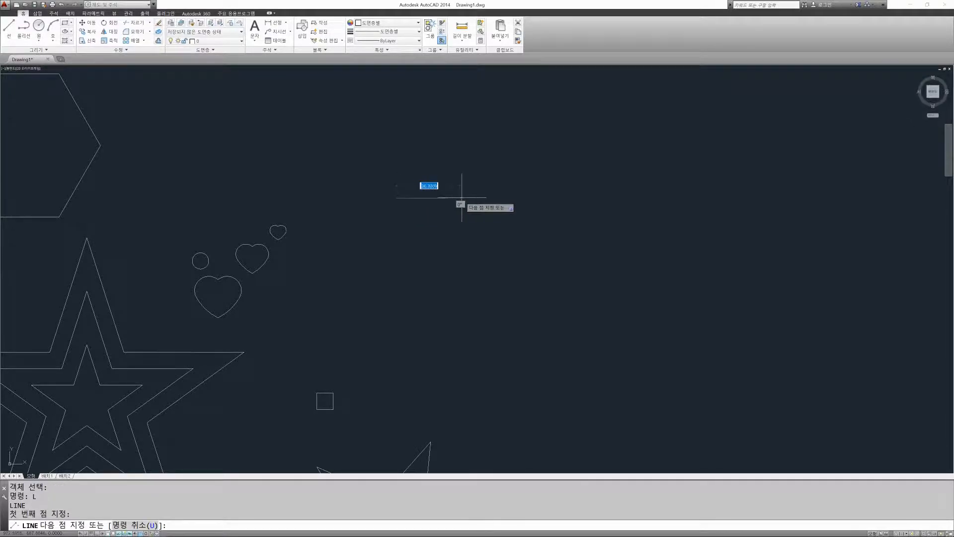
left_click(530, 228)
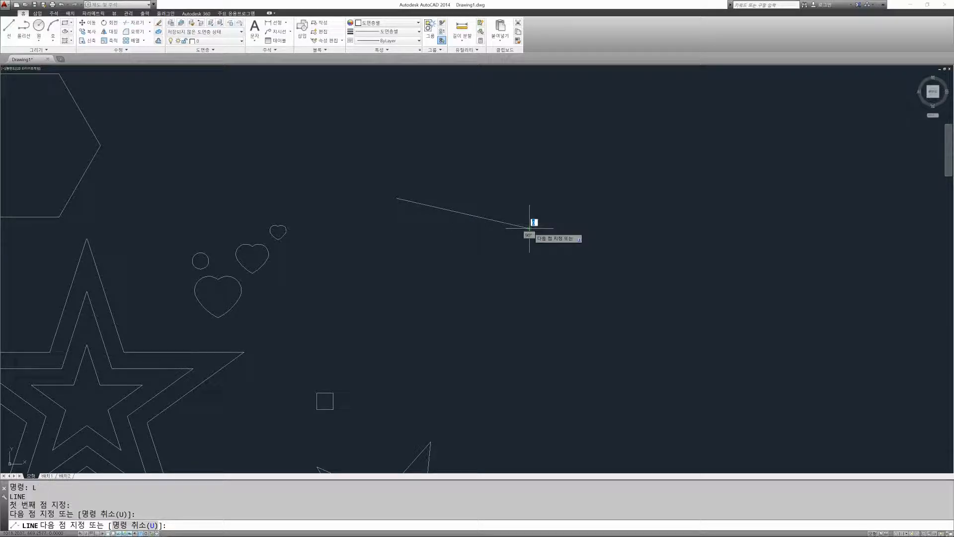
left_click(548, 311)
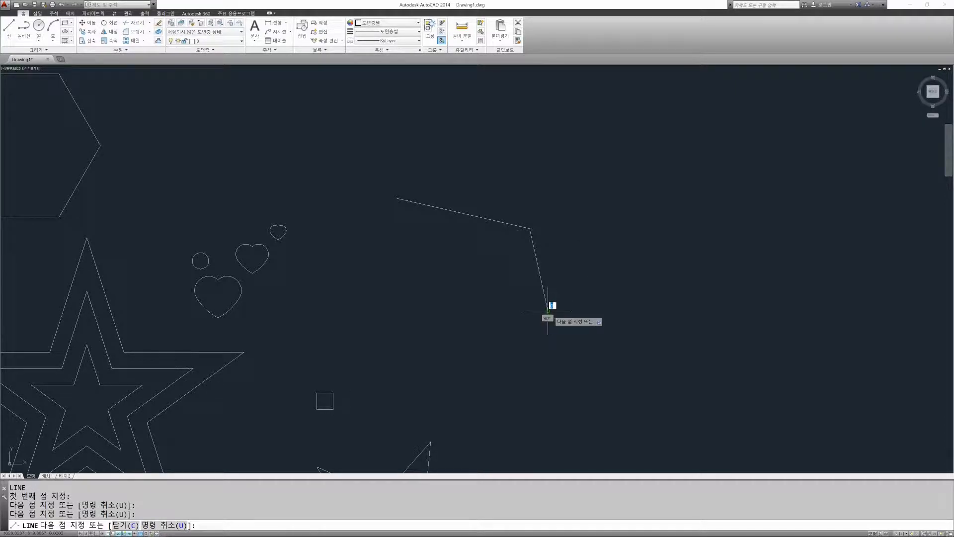
left_click(653, 264)
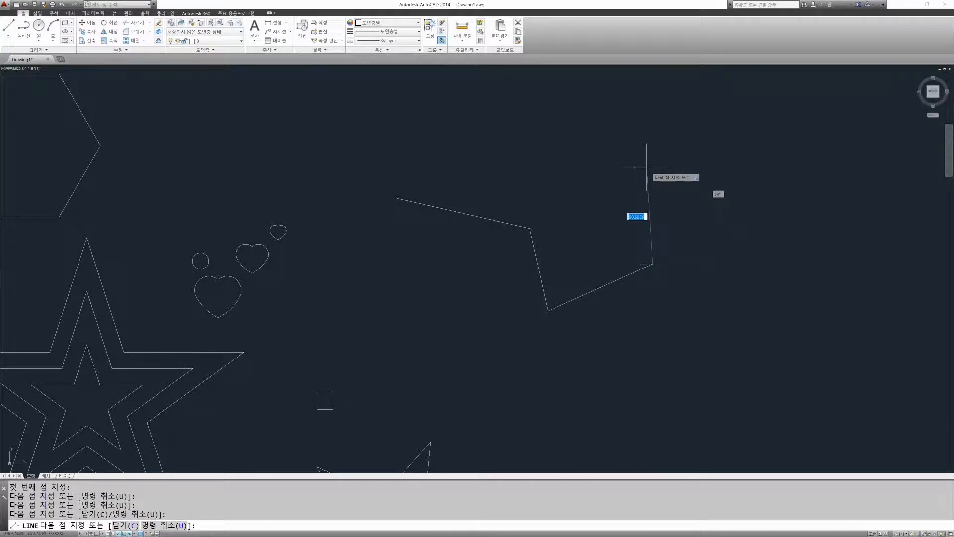
left_click(638, 160)
left_click(503, 132)
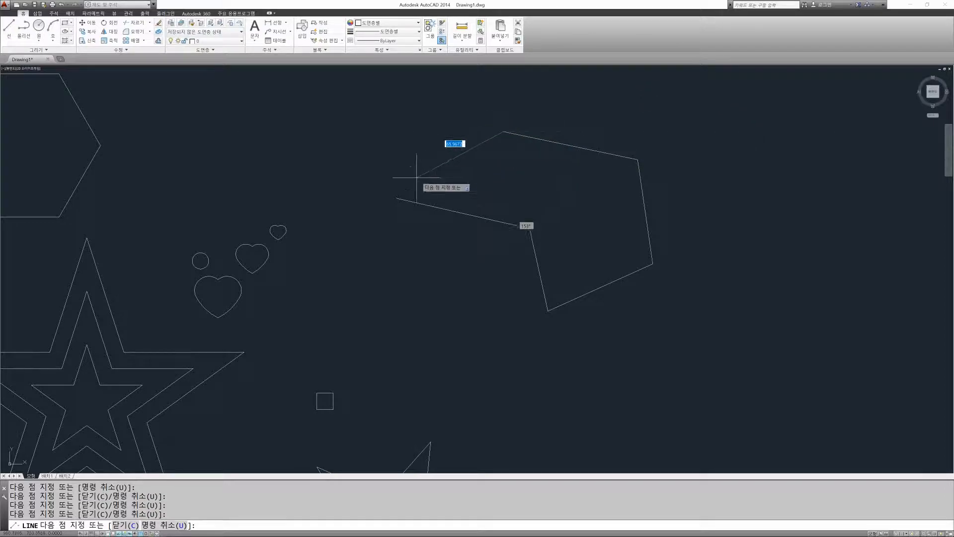
left_click(396, 198)
key("Return")
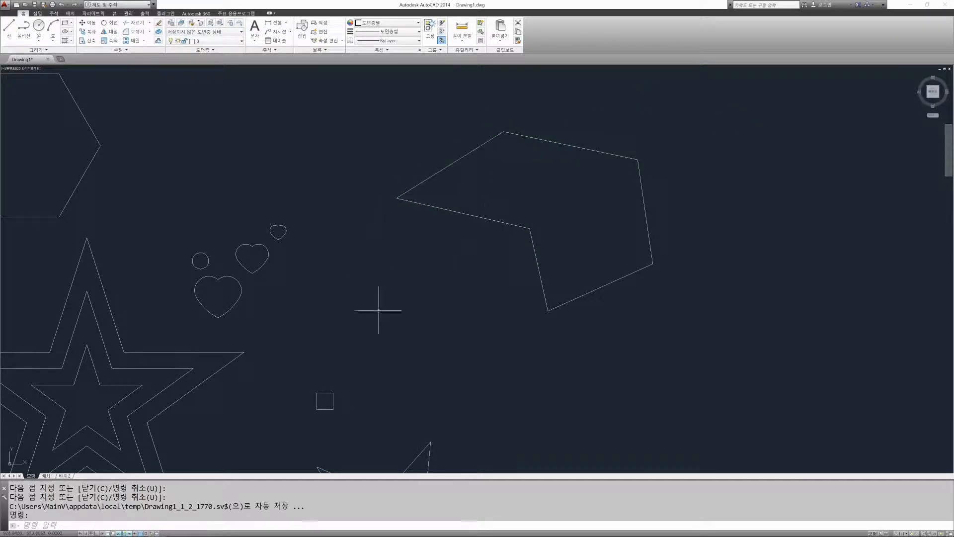
Step: Draw the box's front face with two lines from the outline's leftmost corner down and across to its lowest corner
key("Return")
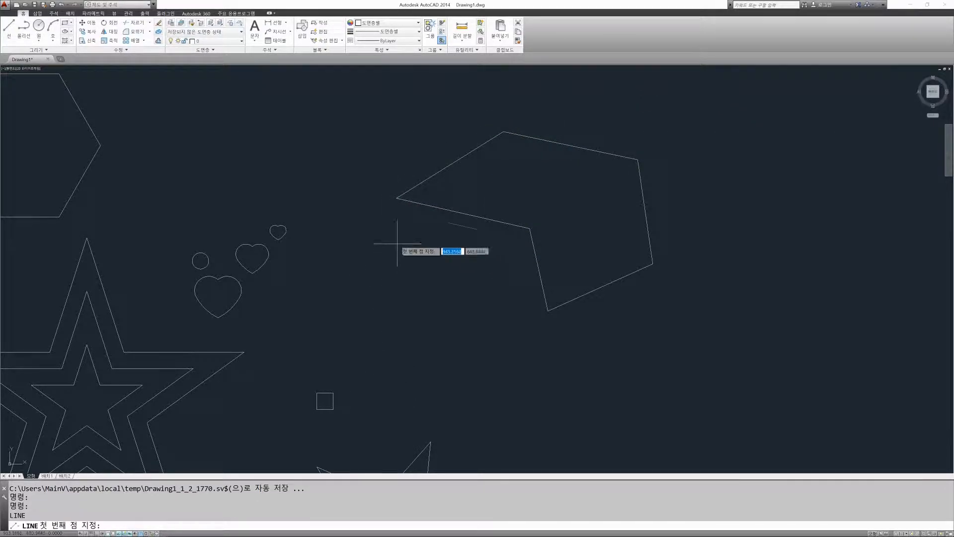
left_click(397, 198)
left_click(412, 279)
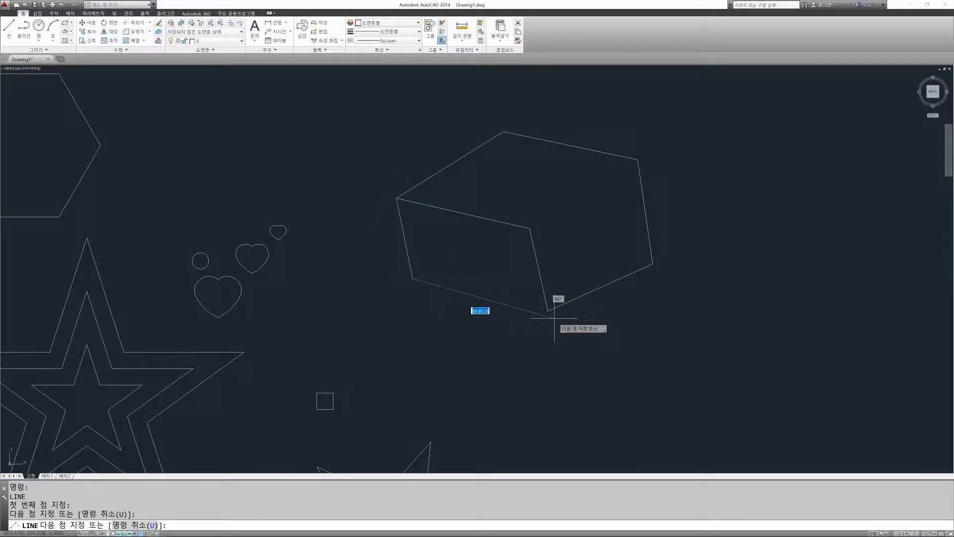
left_click(548, 311)
key("Return")
Step: Draw the remaining top edge of the box from the inner front corner to the upper-right corner
key("Return")
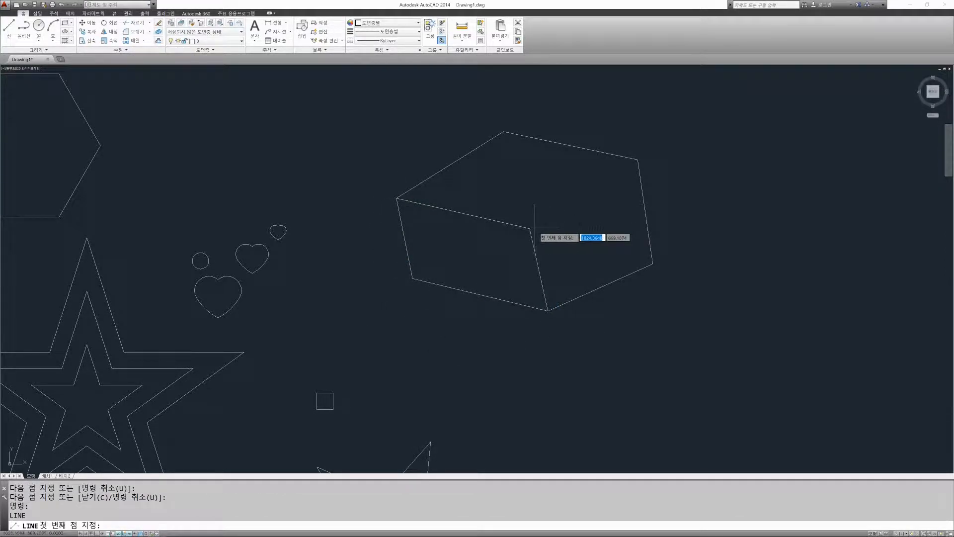
left_click(529, 229)
left_click(637, 160)
key("Return")
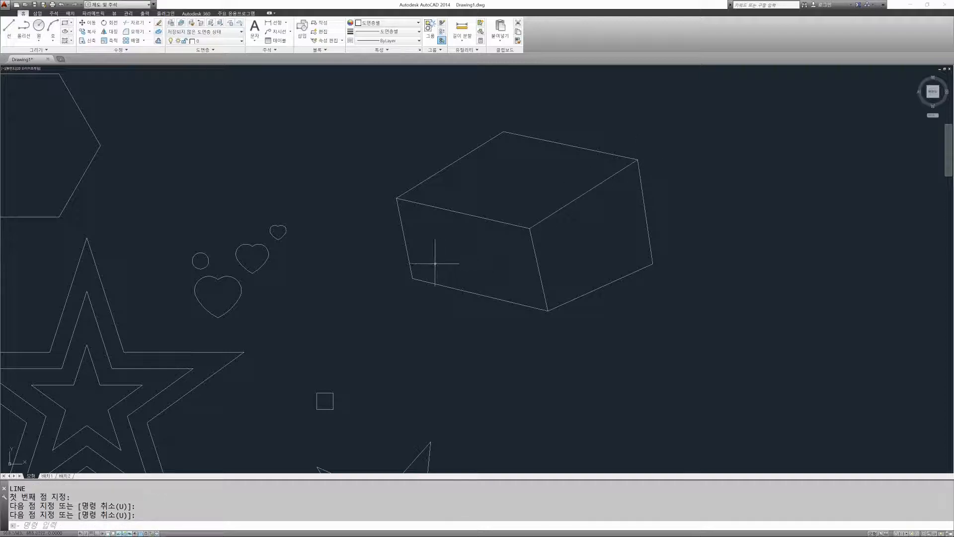
Step: Erase the front top edge of the box
middle_click_drag(567, 267, 523, 277)
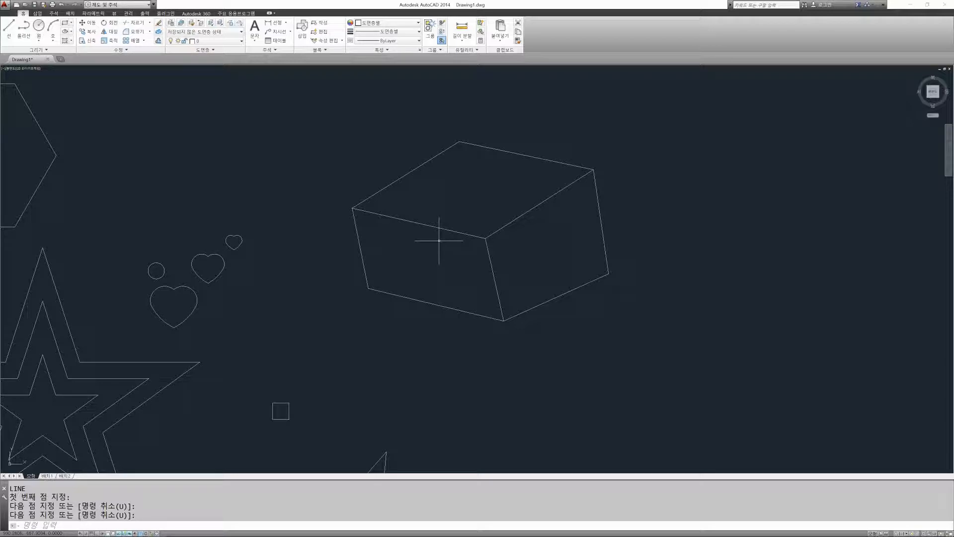
type("e")
key("Return")
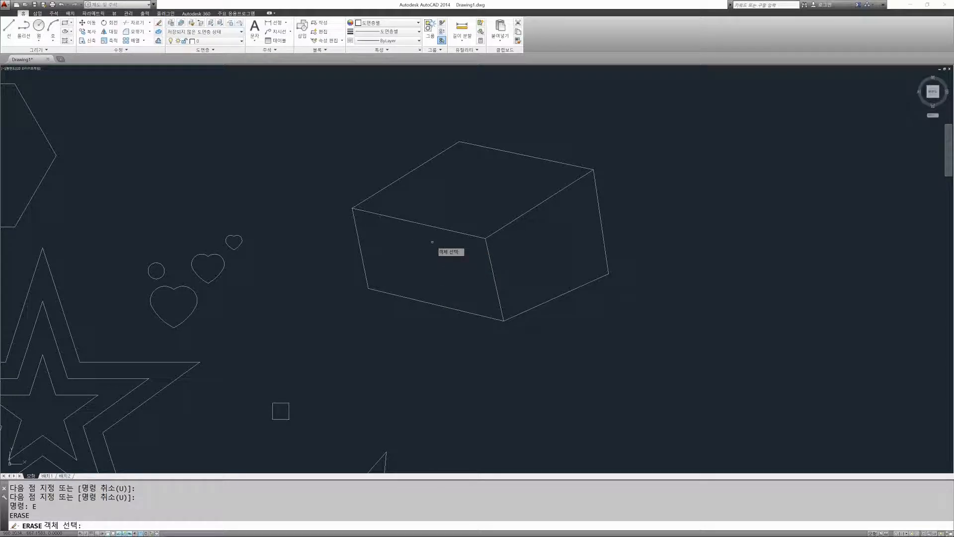
left_click(433, 242)
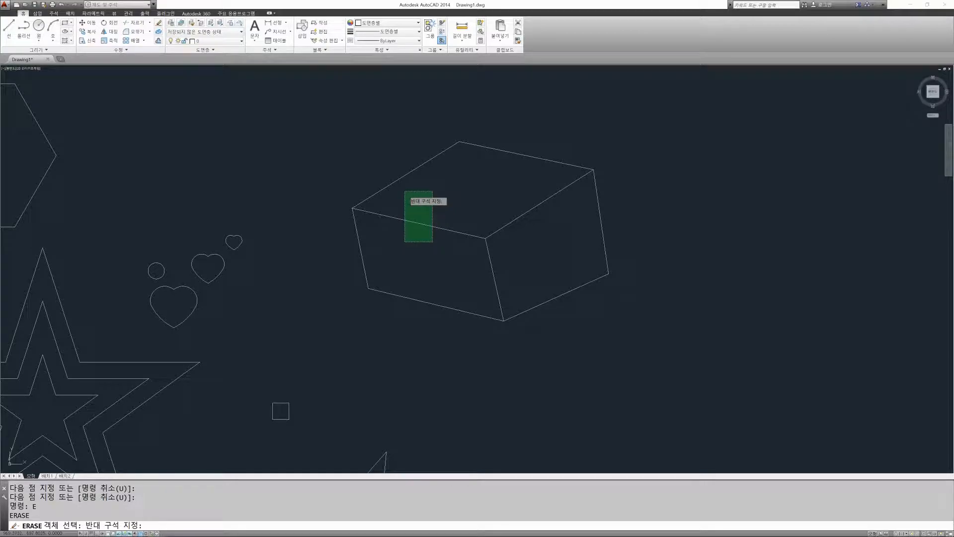
left_click(405, 193)
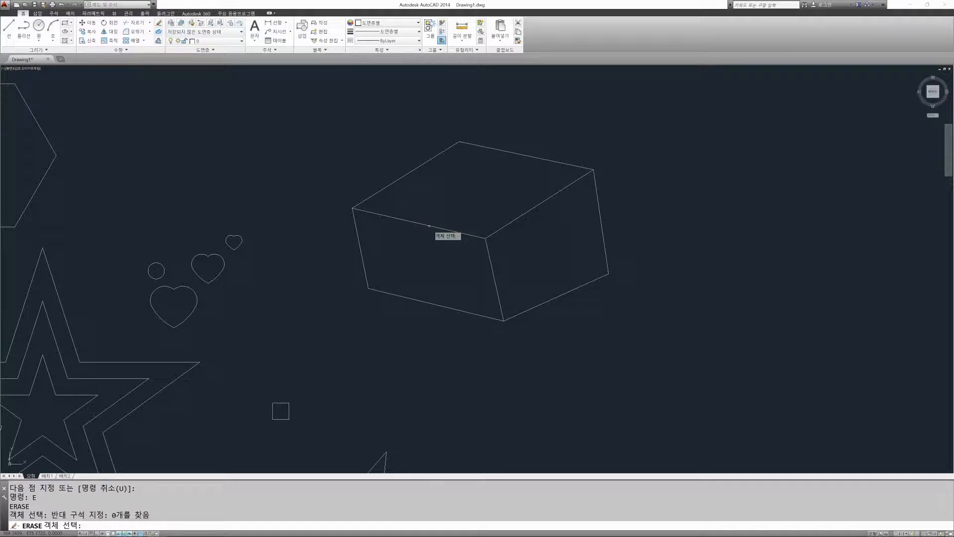
left_click(430, 226)
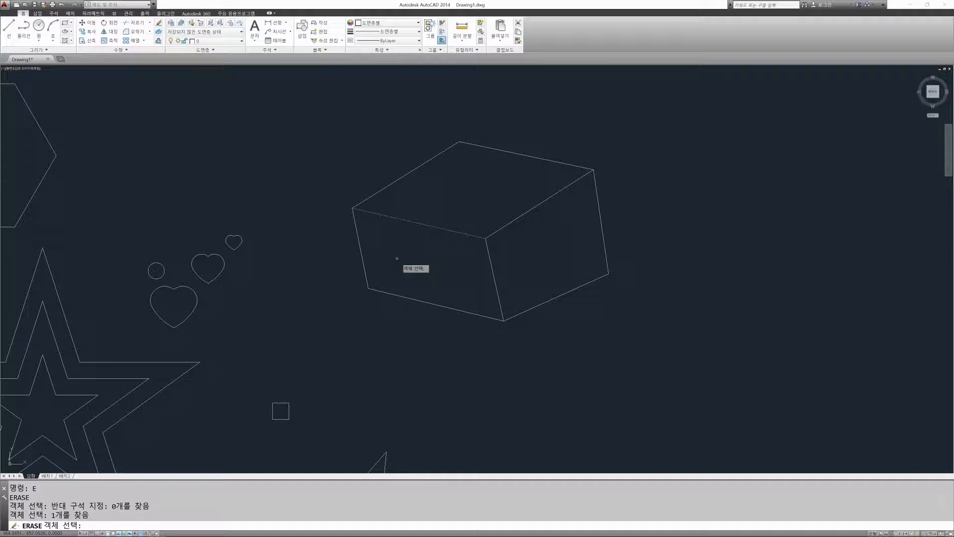
key("Return")
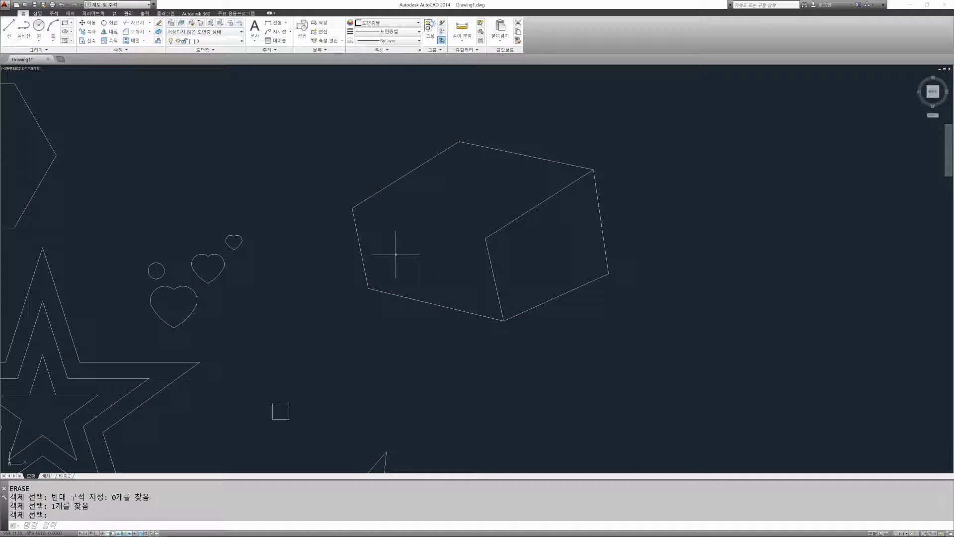
key("Escape")
key("Escape")
key("Escape")
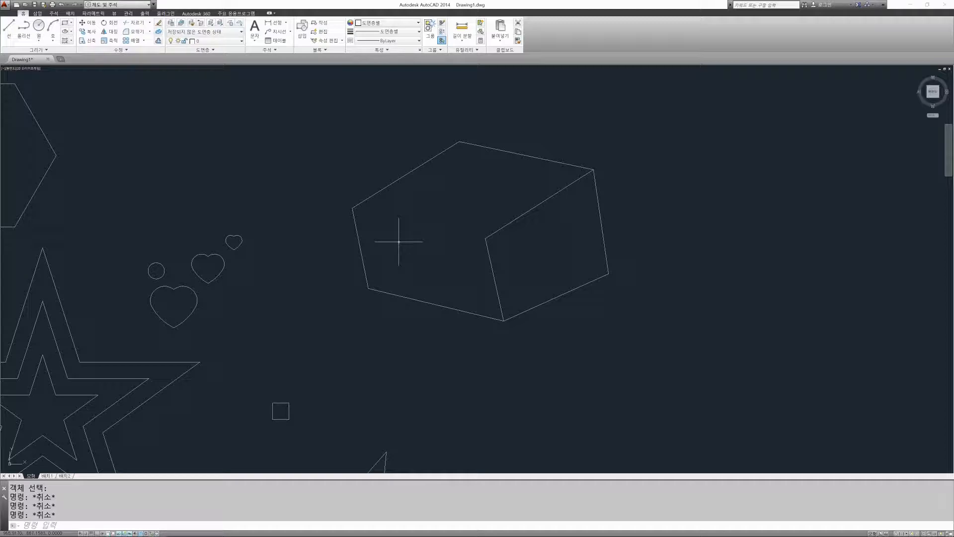
key("Escape")
Step: Redraw the box's front top edge as a line from the left corner to the inner front corner
type("l")
key("Return")
left_click(353, 208)
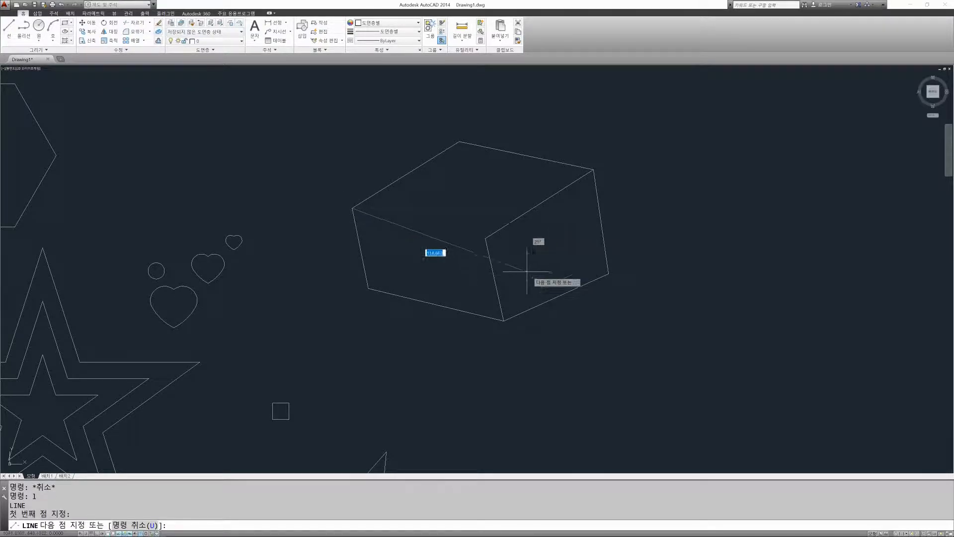
left_click(486, 238)
key("Escape")
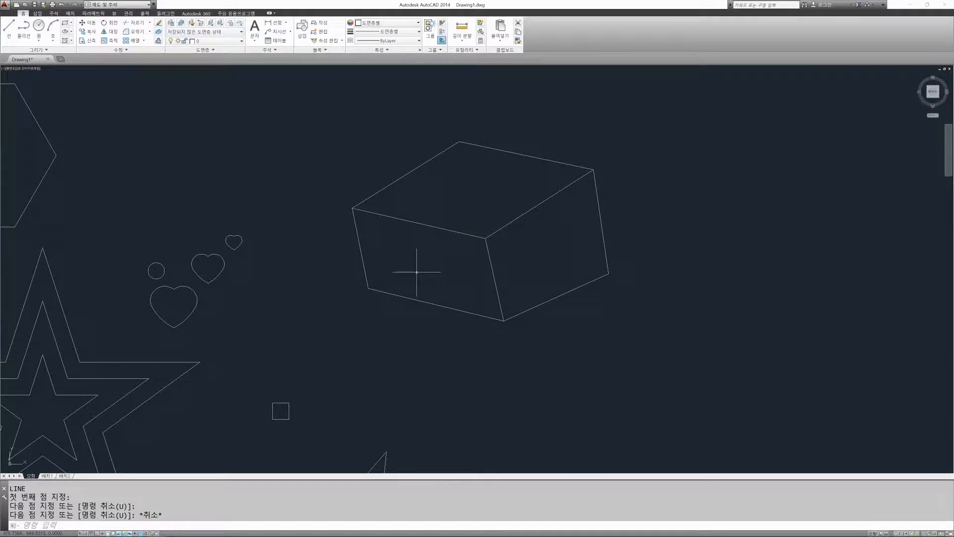
key("Escape")
key("Escape")
key("Escape")
key("Escape")
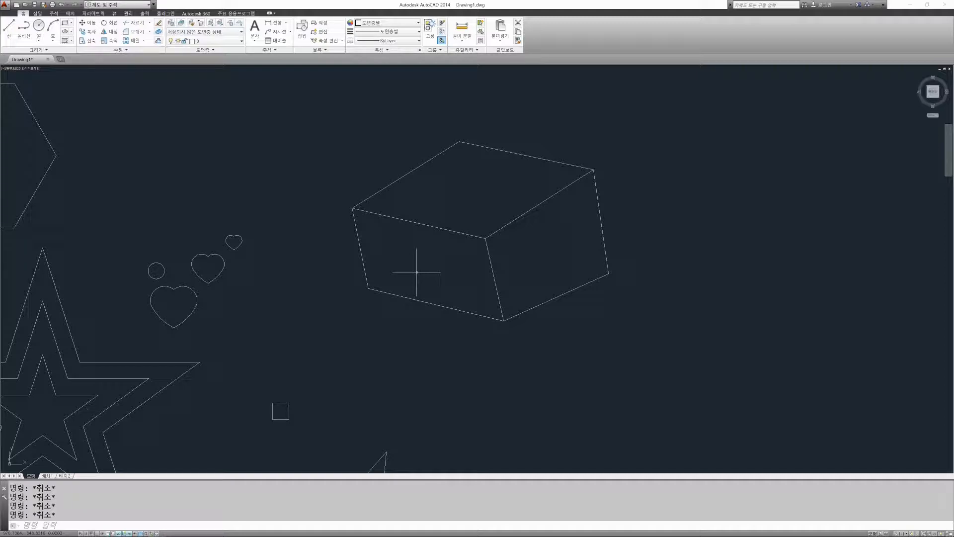
Step: Erase the box's front top edge by picking that line alone
type("E")
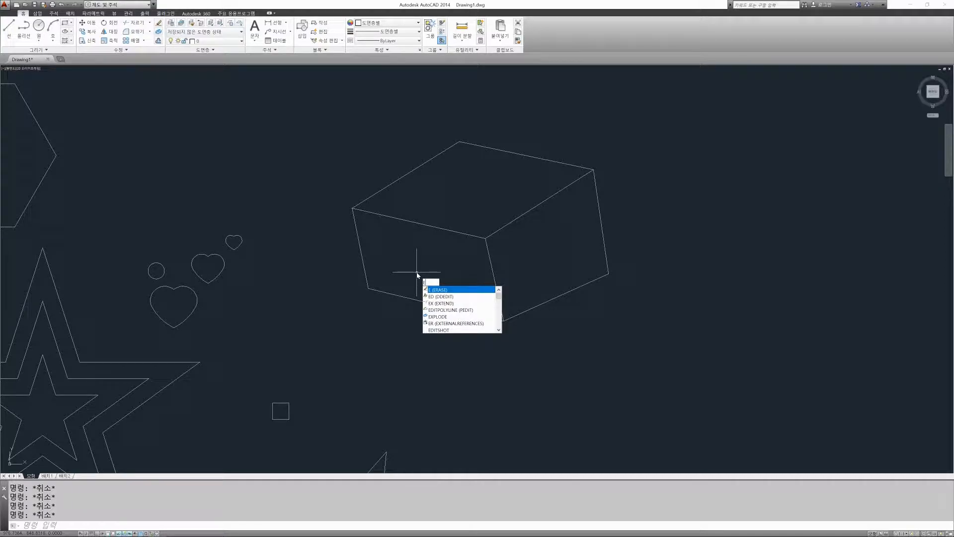
key("Return")
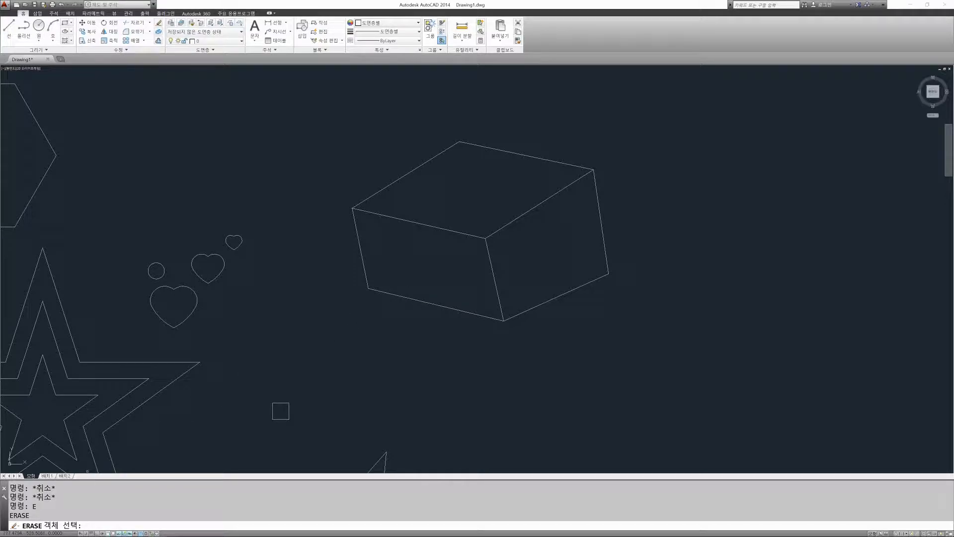
left_click(434, 227)
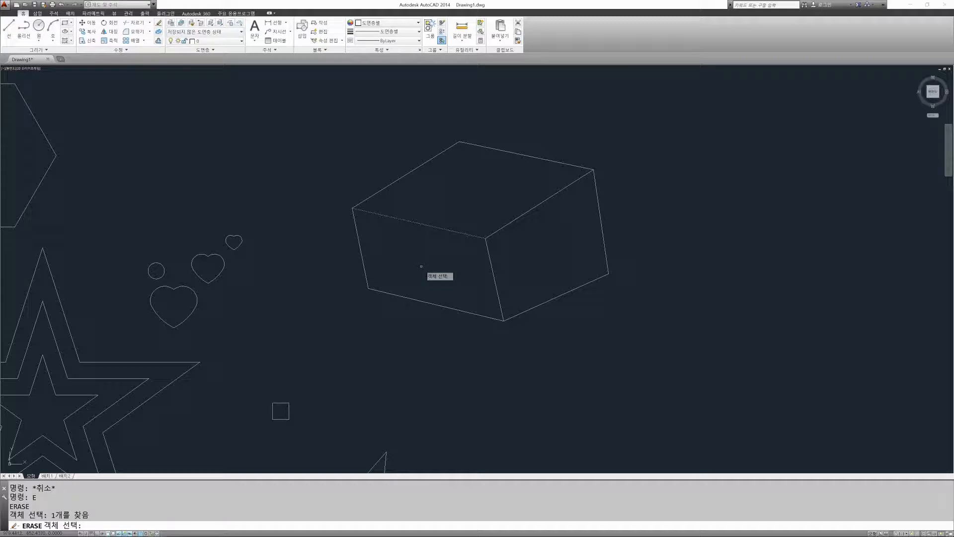
key("Return")
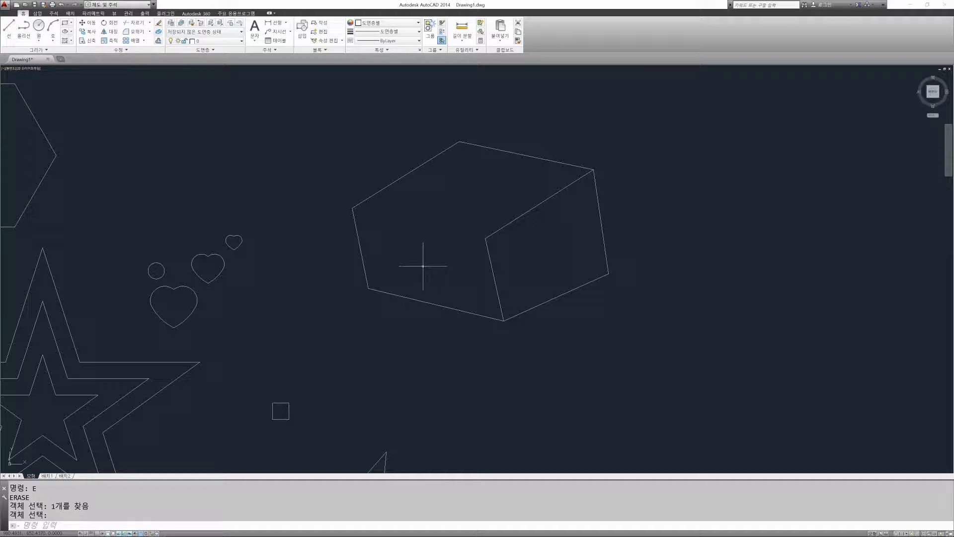
key("Escape")
key("Escape")
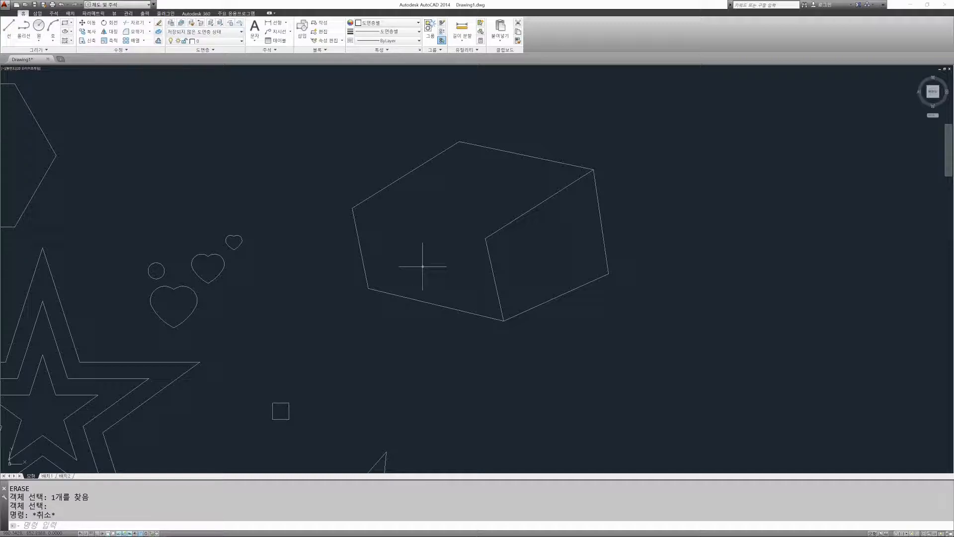
Step: Draw the front top edge back in as a line from the box's leftmost top corner to the inner front corner
type("l")
key("Return")
left_click(353, 209)
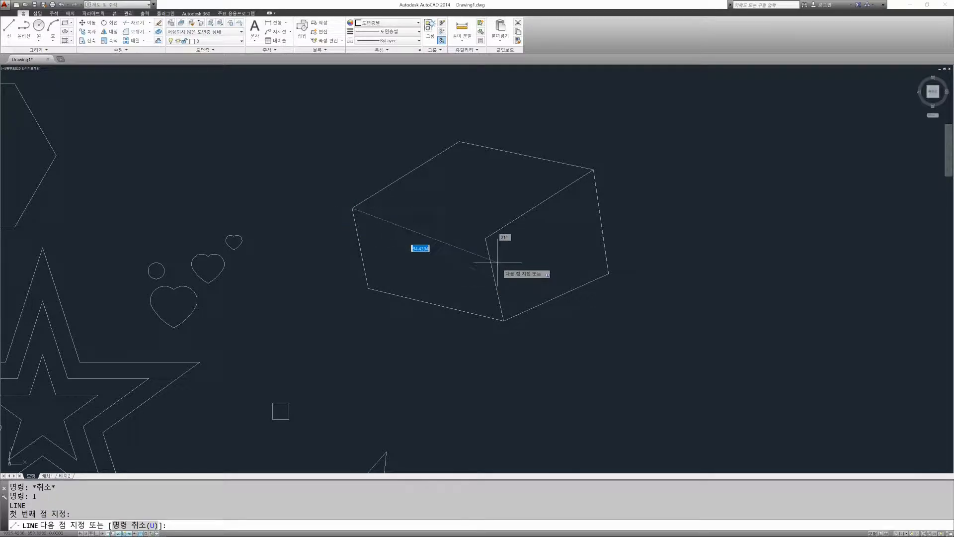
left_click(486, 238)
key("Escape")
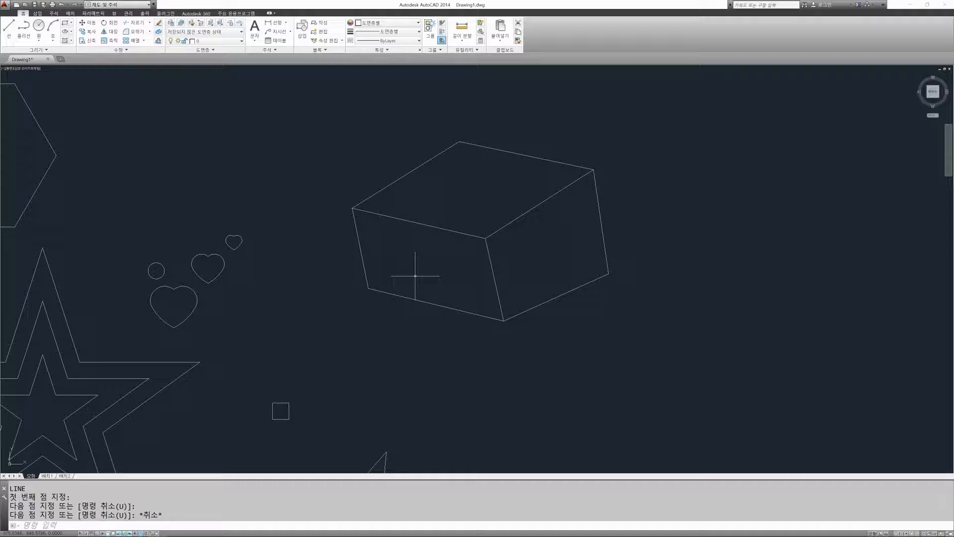
Step: Start Erase, pick the front top edge as the single object, and cancel without deleting it
type("e")
key("Return")
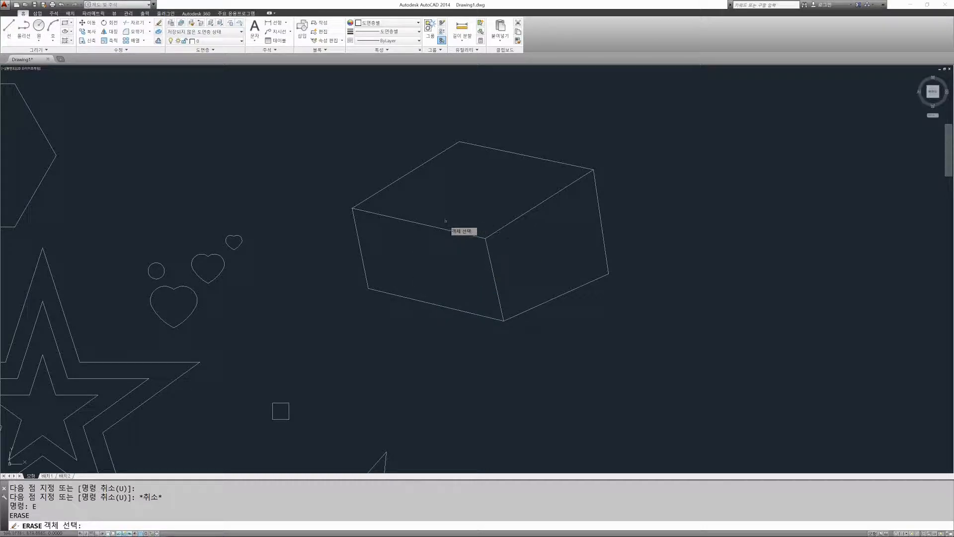
left_click(422, 224)
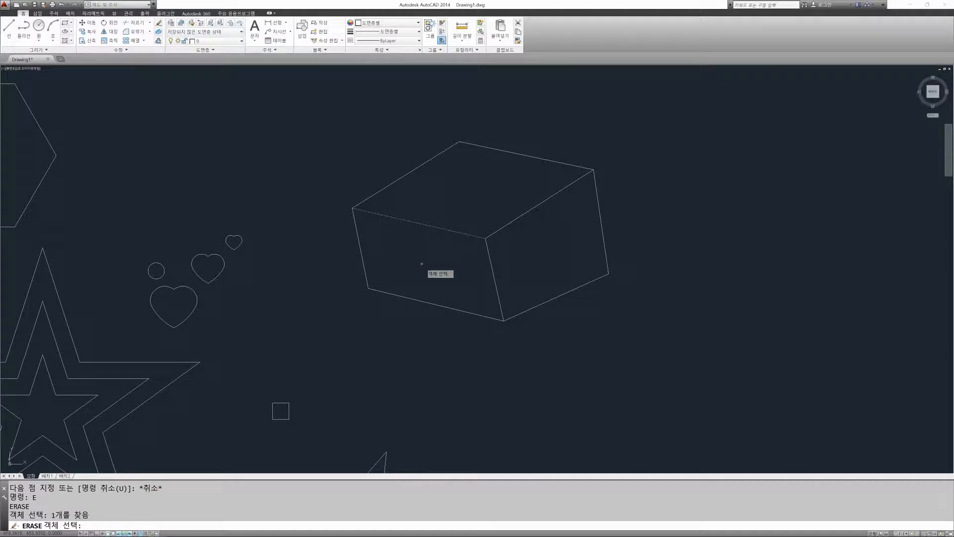
key("Escape")
key("Escape")
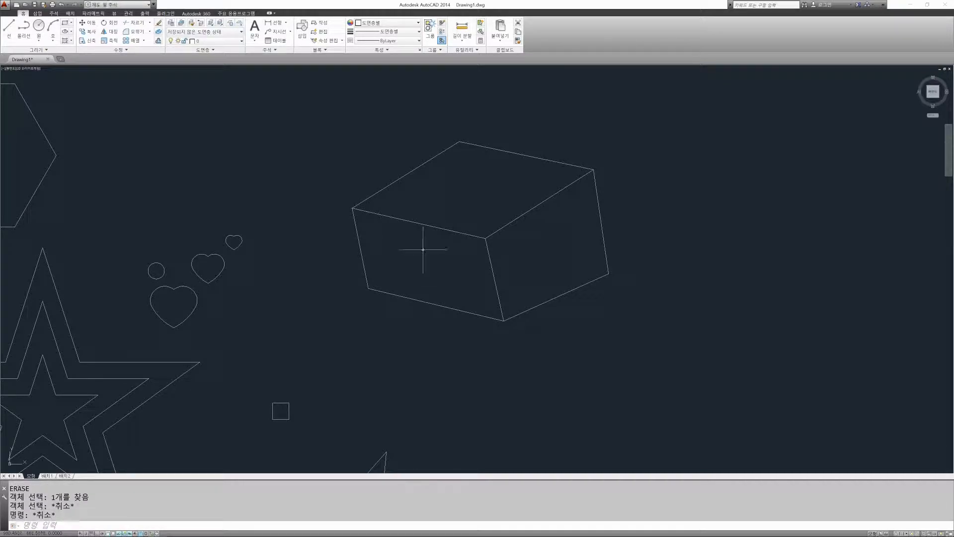
Step: Select only the front top edge for Erase with a window selection enclosing it, and cancel the command
type("e")
key("Return")
left_click(332, 197)
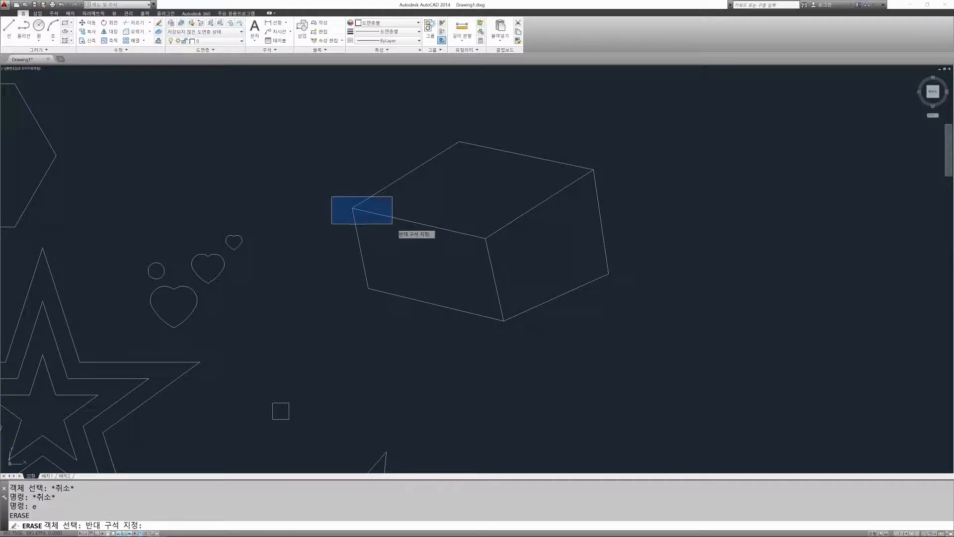
left_click(504, 246)
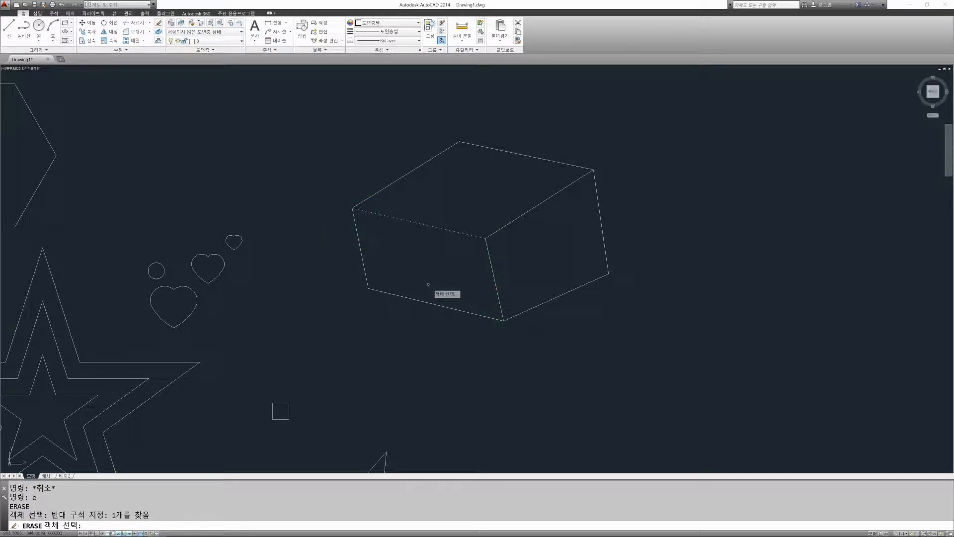
key("Escape")
Step: Repeat Erase with a crossing selection over the front top edge and the lines touching it, and cancel the command
key("Return")
left_click(507, 253)
left_click(348, 199)
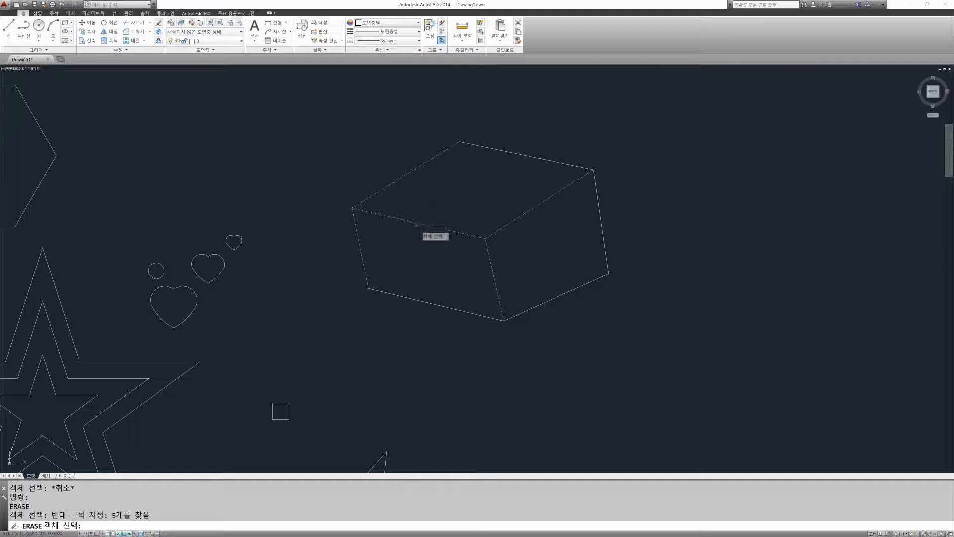
key("Escape")
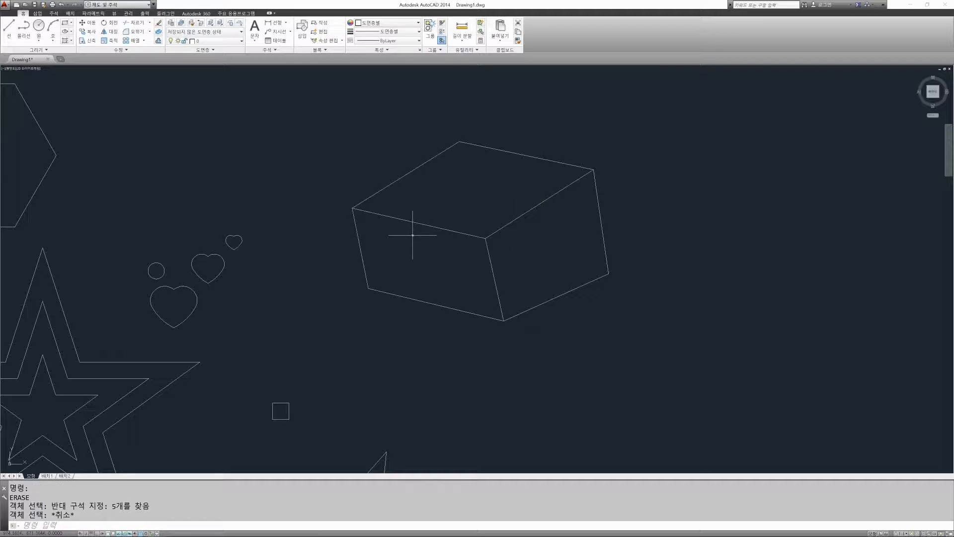
key("Escape")
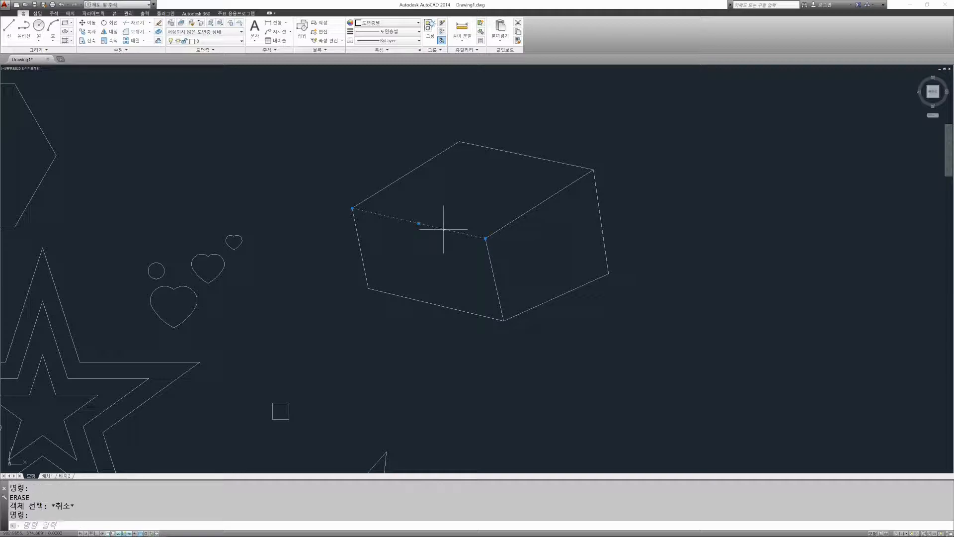
Step: Change the color of the box's front top edge to red
left_click_drag(440, 240, 431, 216)
left_click(384, 24)
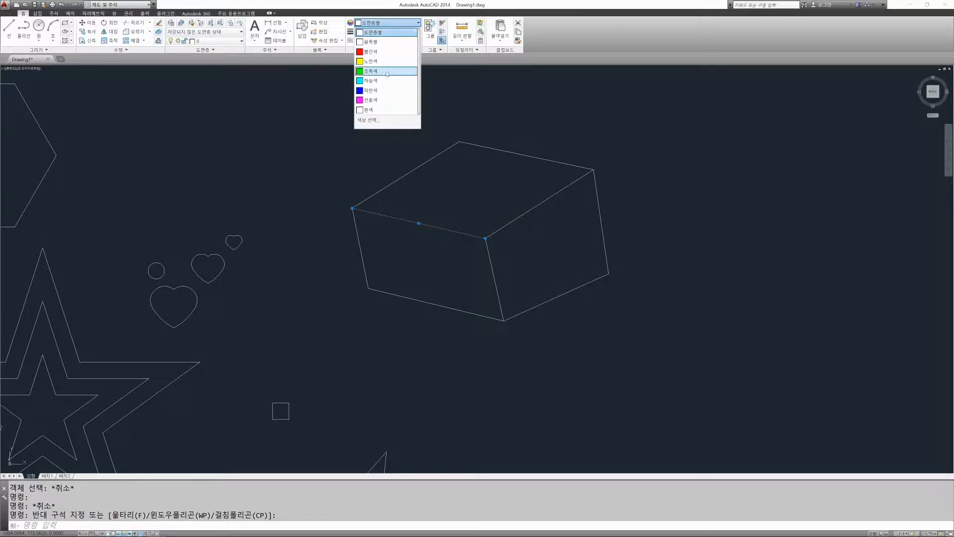
left_click(383, 46)
key("Escape")
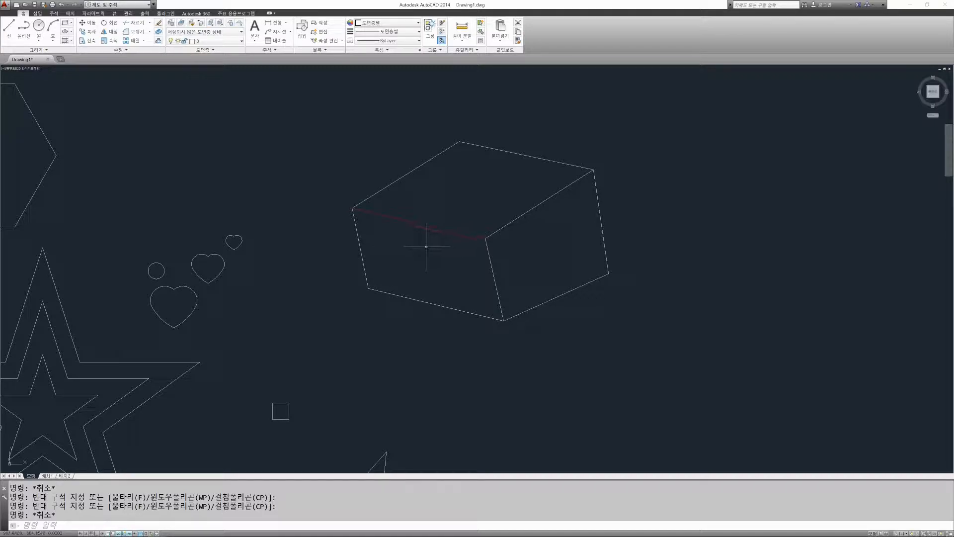
Step: Start Erase, pick the red front top edge, and cancel the command
type("e")
key("Return")
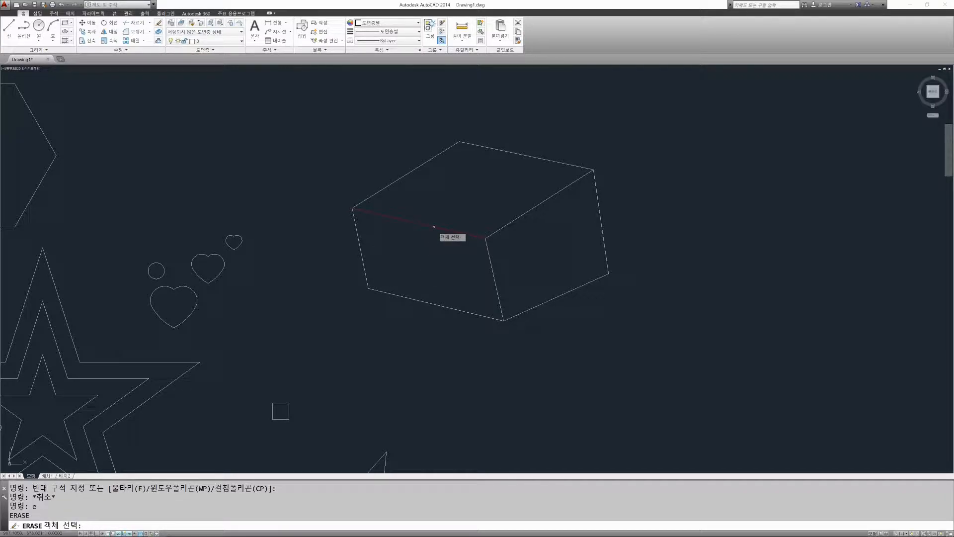
left_click(434, 227)
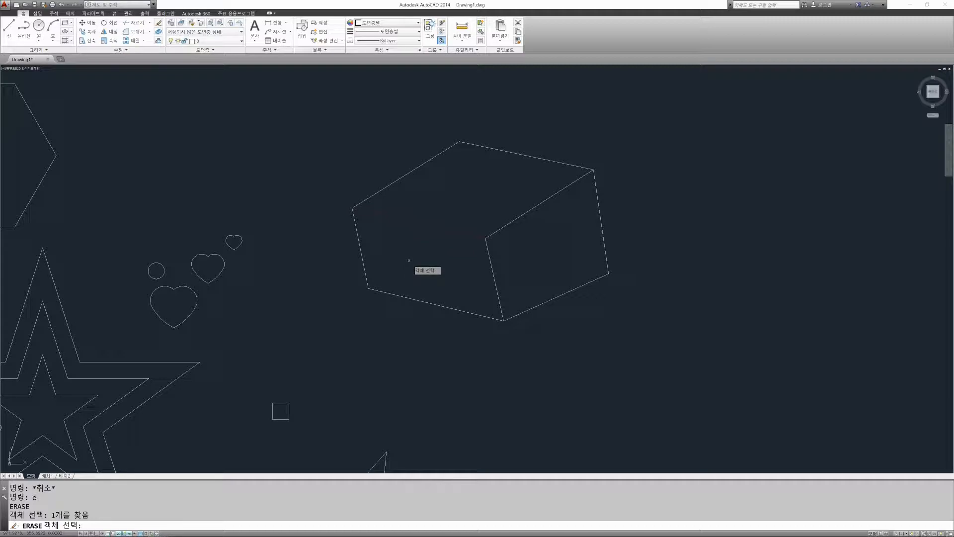
key("Escape")
key("Escape")
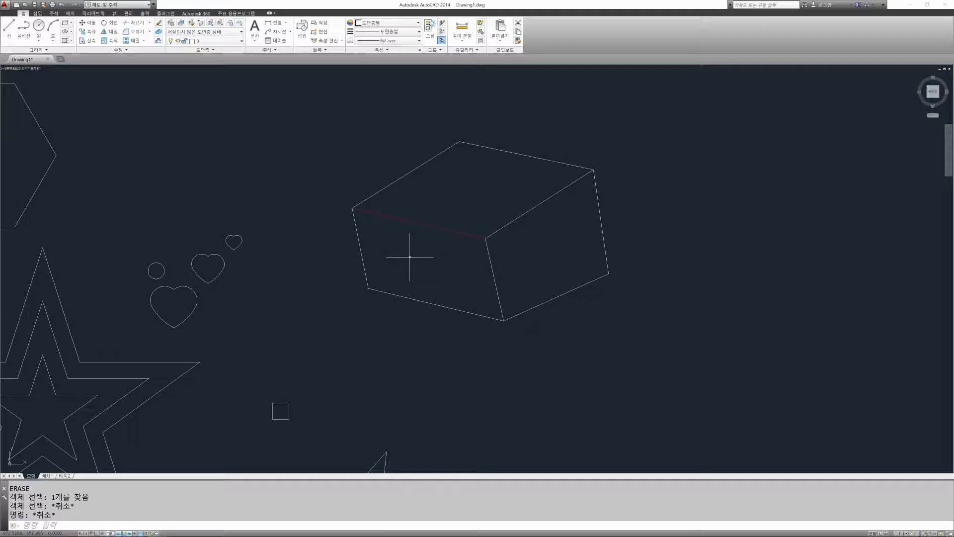
Step: Erase the whole box with a window selection, deselecting the red front top edge so that only this line is kept
type("e")
key("Return")
left_click(295, 104)
left_click(680, 351)
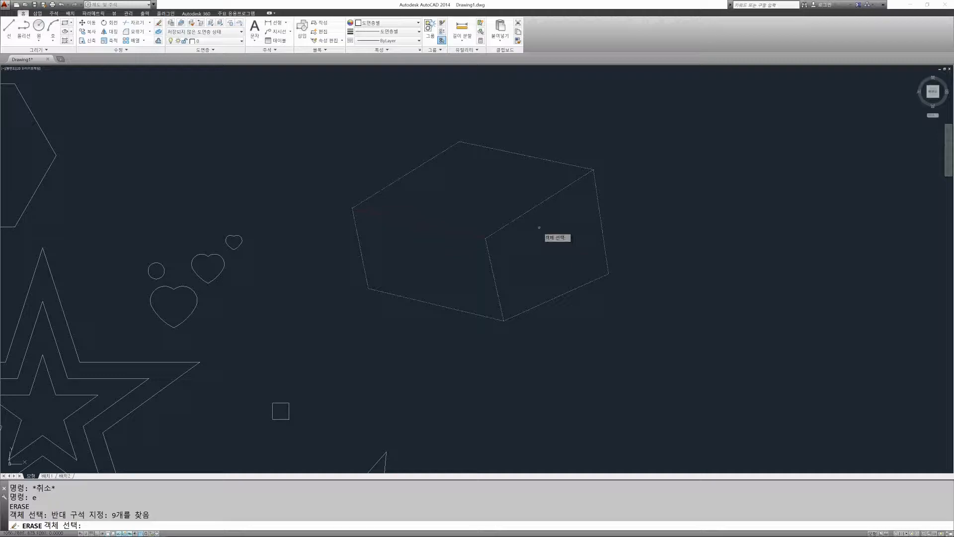
left_click(437, 229, "shift")
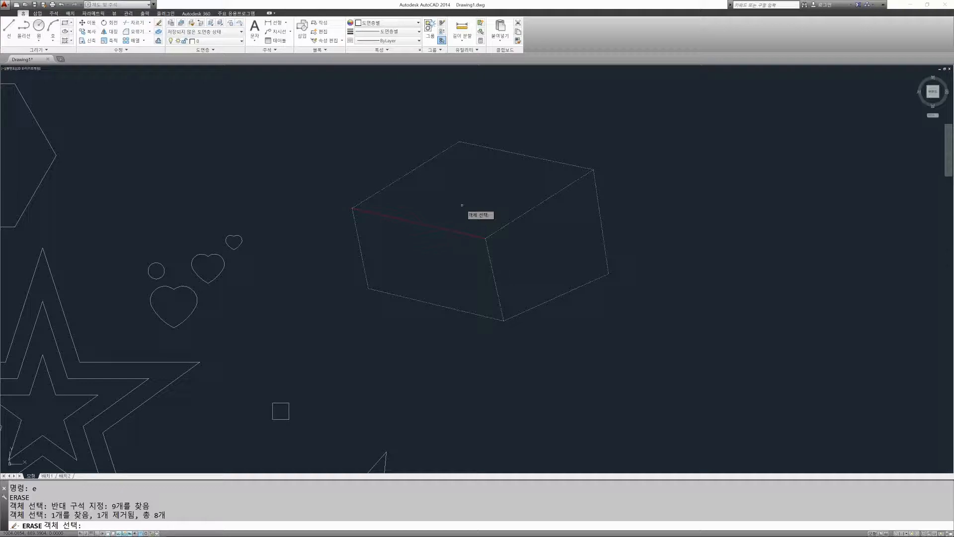
key("Return")
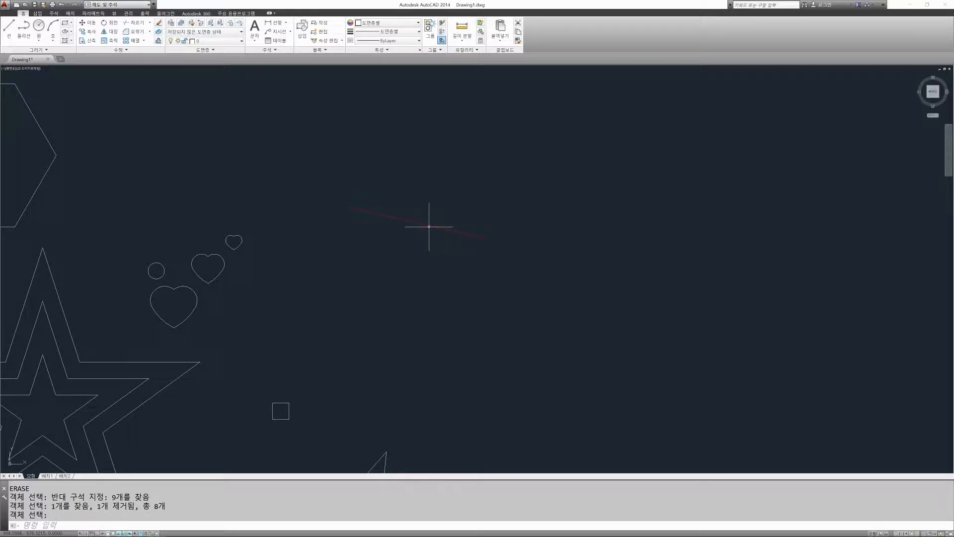
Step: Undo the last erase of the box lines
key("ctrl+z")
key("Escape")
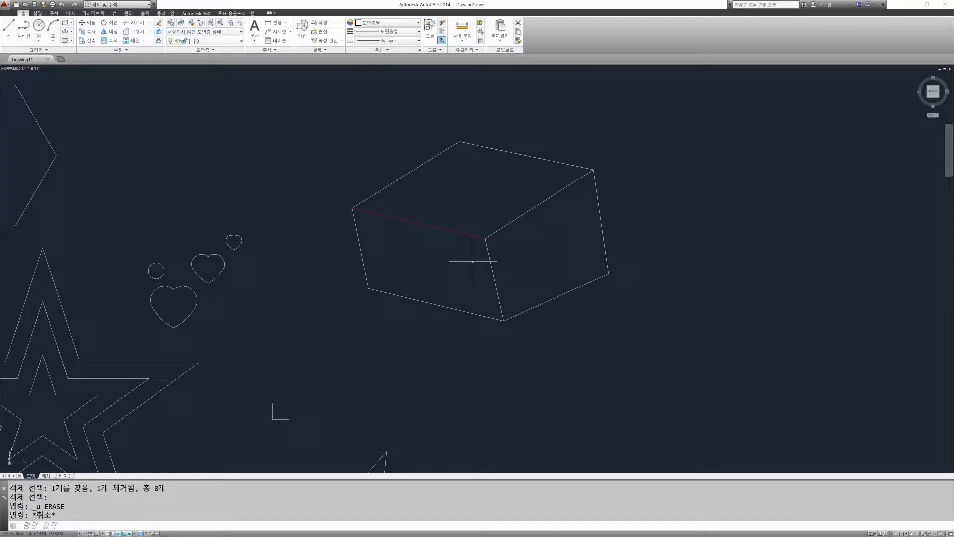
key("Escape")
key("Escape")
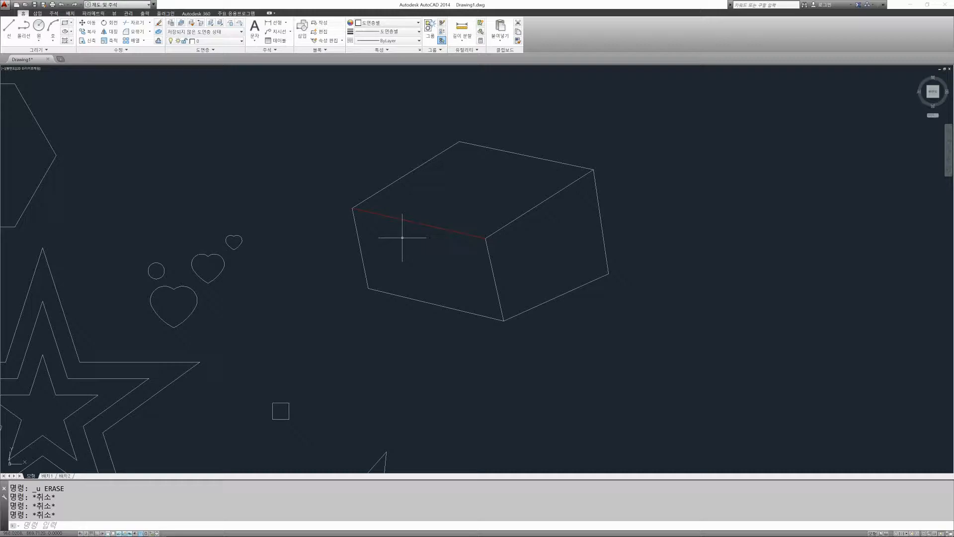
Step: Erase the entire box, including its red edge, with a window selection around it
scroll(407, 222, "down", 5)
scroll(423, 227, "up", 1)
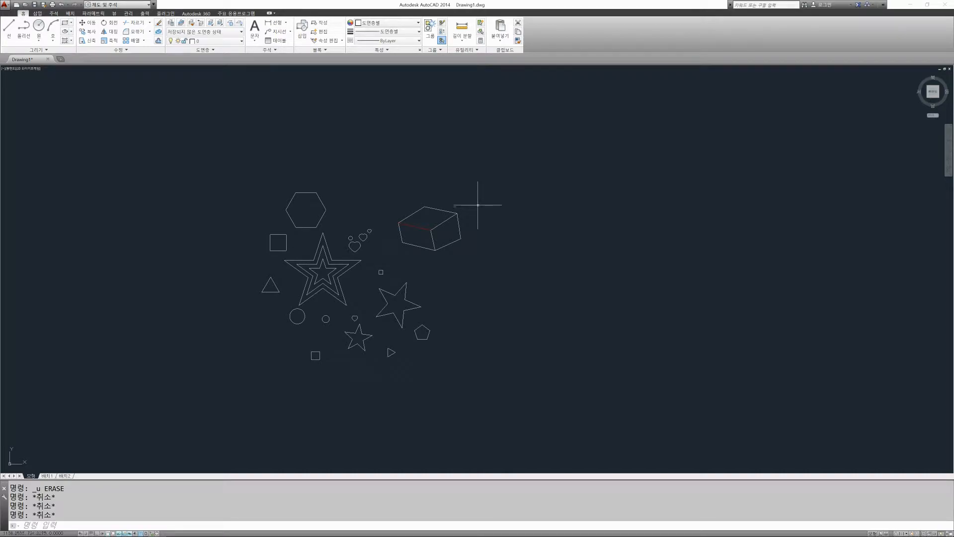
scroll(425, 221, "up", 2)
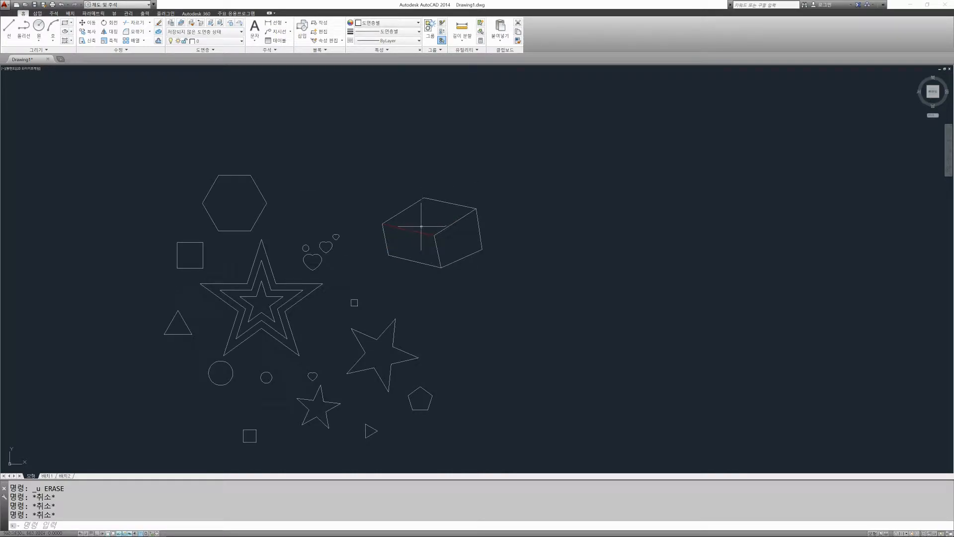
type("e")
key("Return")
left_click(365, 183)
left_click(497, 272)
key("Return")
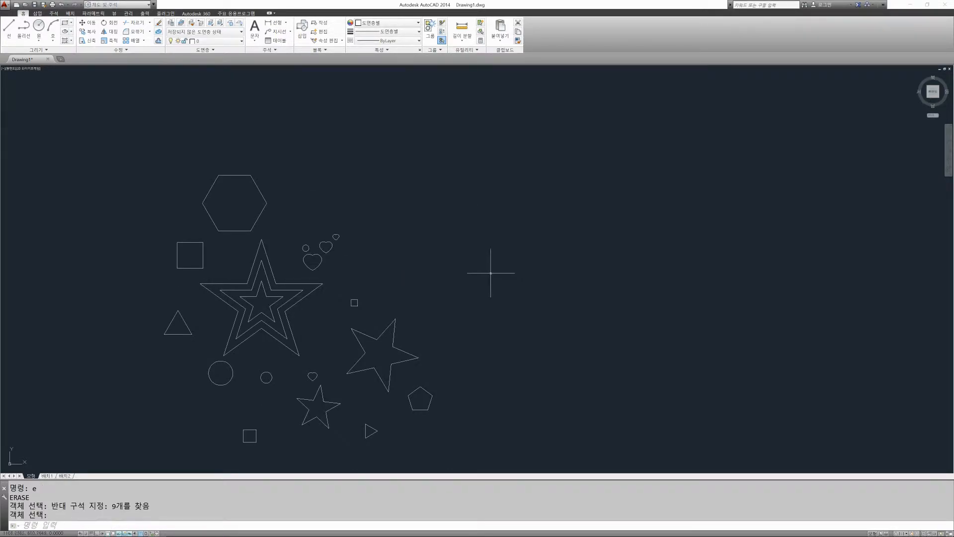
Step: Start a line in the empty area beside the shapes and draw a horizontal first segment to the right with Ortho on
scroll(422, 208, "up", 3)
scroll(449, 234, "up", 1)
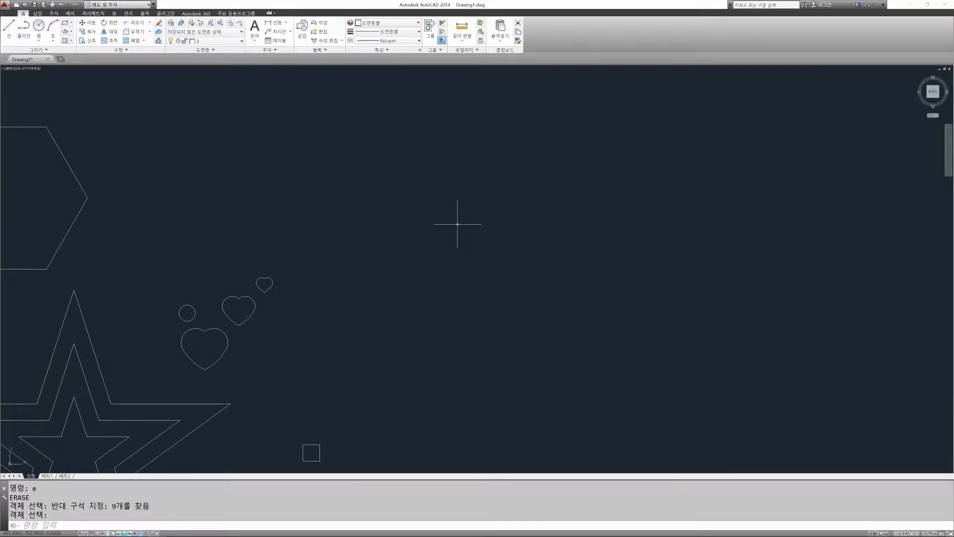
type("l")
key("Return")
left_click(346, 194)
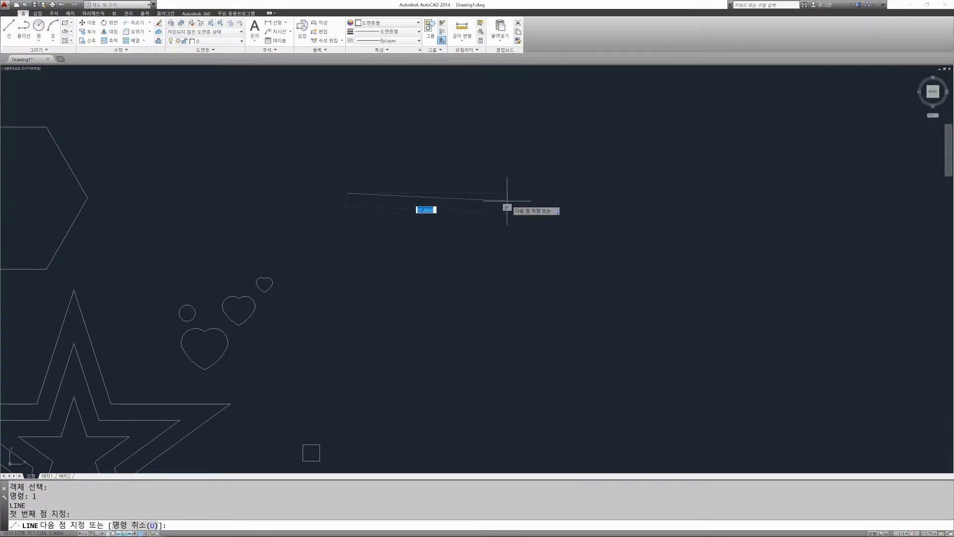
key("F8")
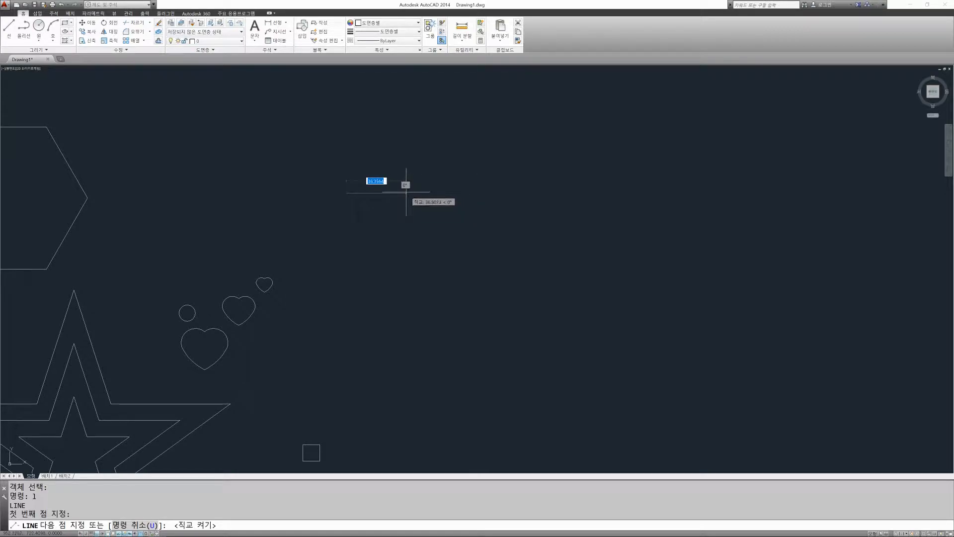
Step: Turn Ortho off and continue the line with four slanted freehand segments in a zigzag
key("F8")
left_click(461, 237)
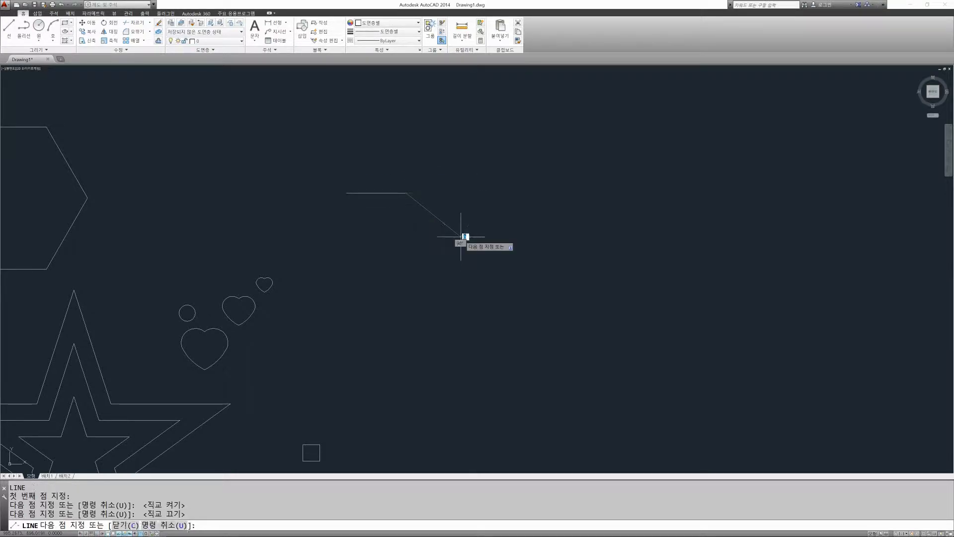
left_click(468, 139)
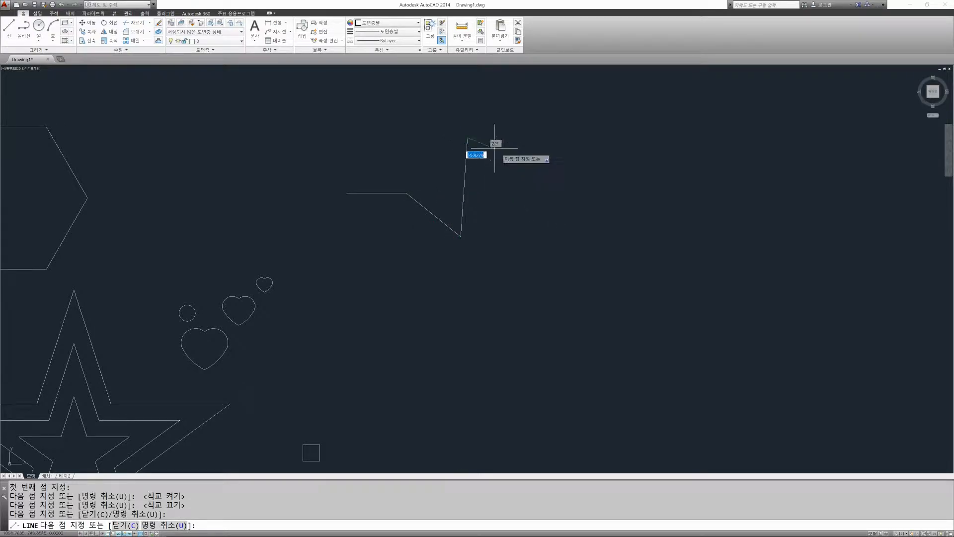
left_click(546, 159)
left_click(505, 211)
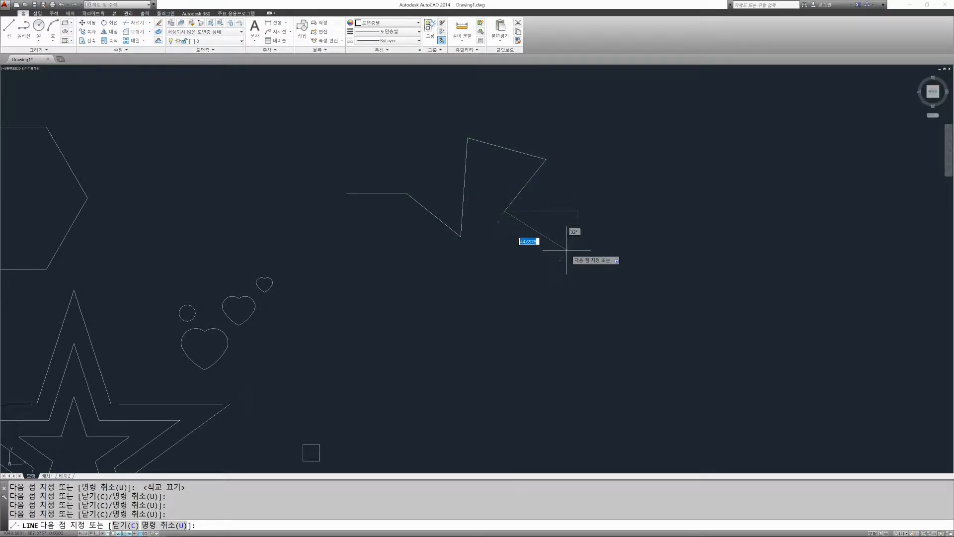
Step: Turn Ortho back on and finish the line with four straight segments: down, left, up and right, forming an open box below the zigzag
key("F8")
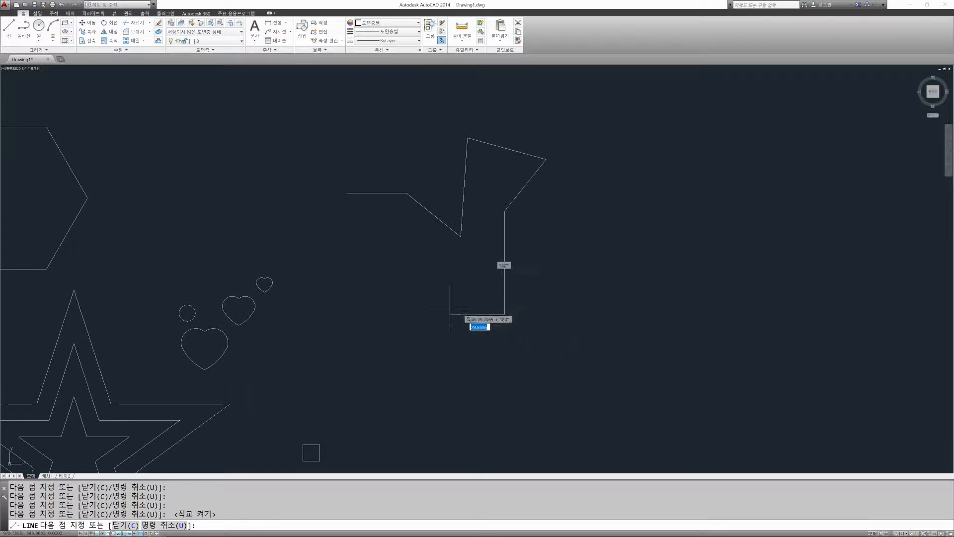
left_click(505, 314)
left_click(414, 314)
left_click(414, 251)
left_click(482, 251)
key("Return")
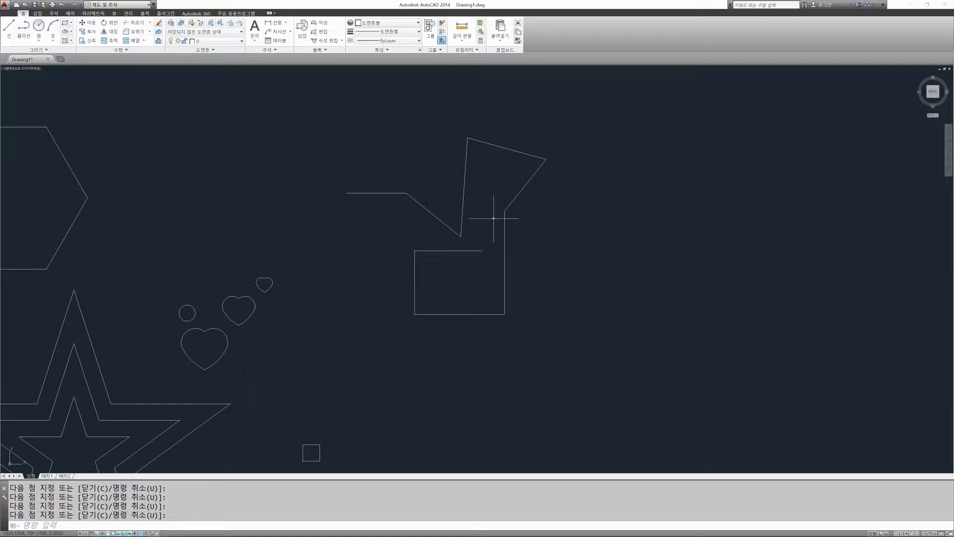
key("Escape")
key("Escape")
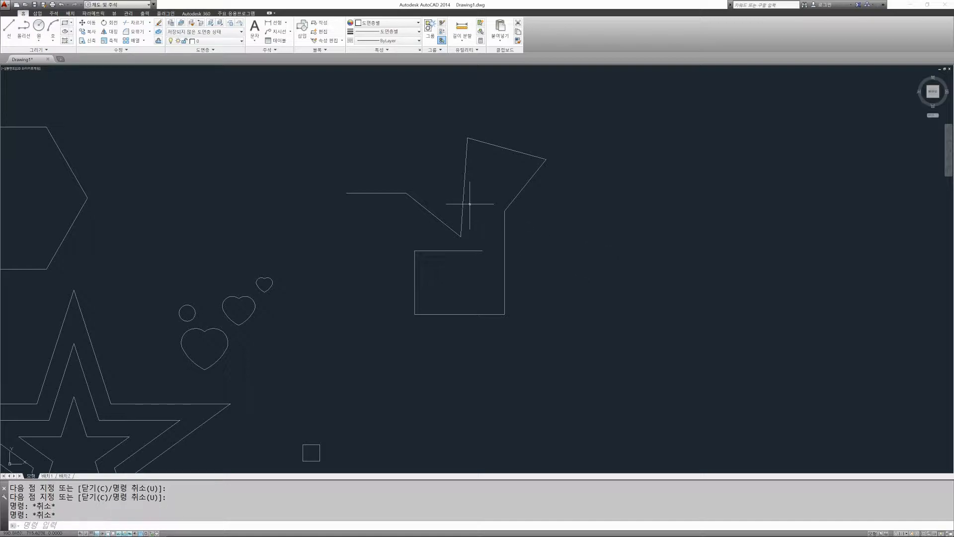
Step: Erase the steep, nearly vertical segment of the zigzag by picking it individually
type("e")
key("Return")
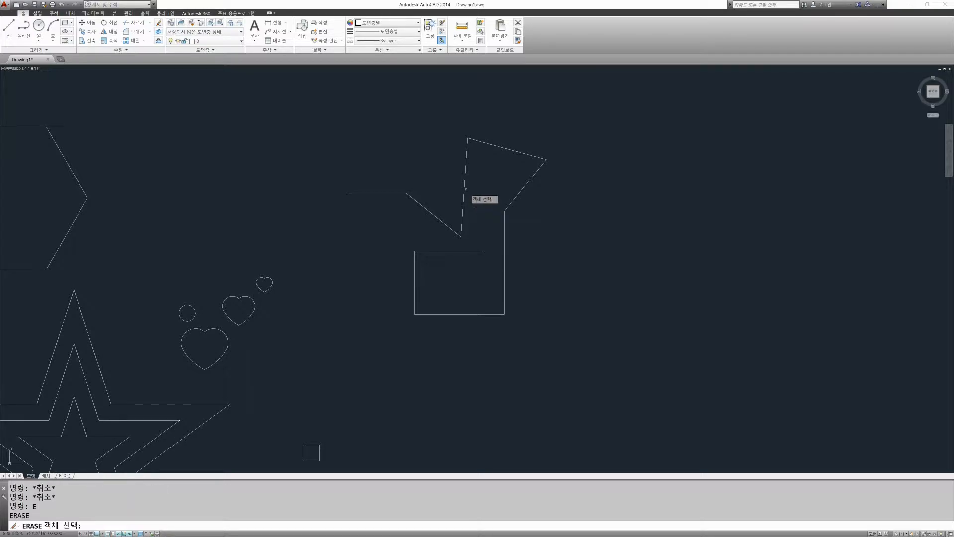
left_click(464, 187)
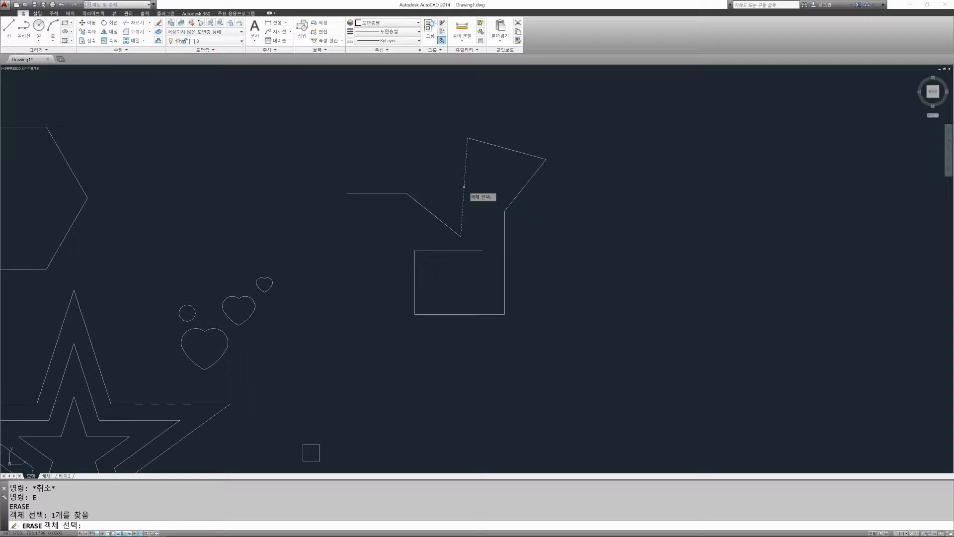
key("Return")
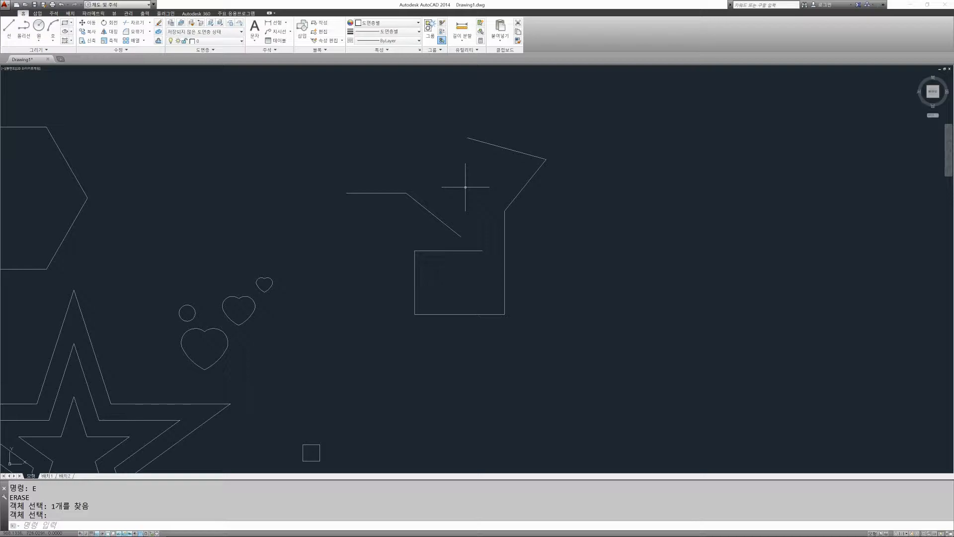
Step: Redraw the missing steep segment as a line between the two open zigzag endpoints
type("l")
key("Return")
left_click(466, 140)
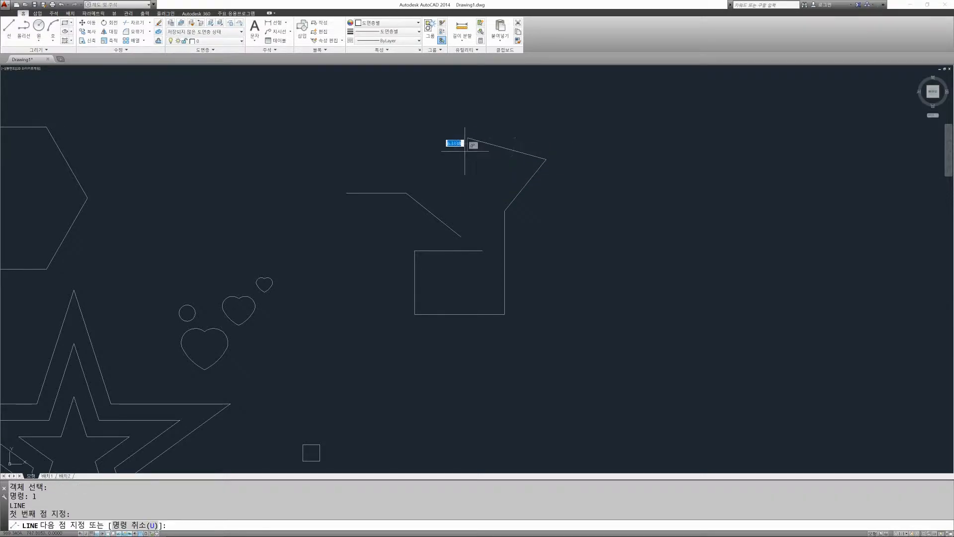
left_click(462, 236)
key("Escape")
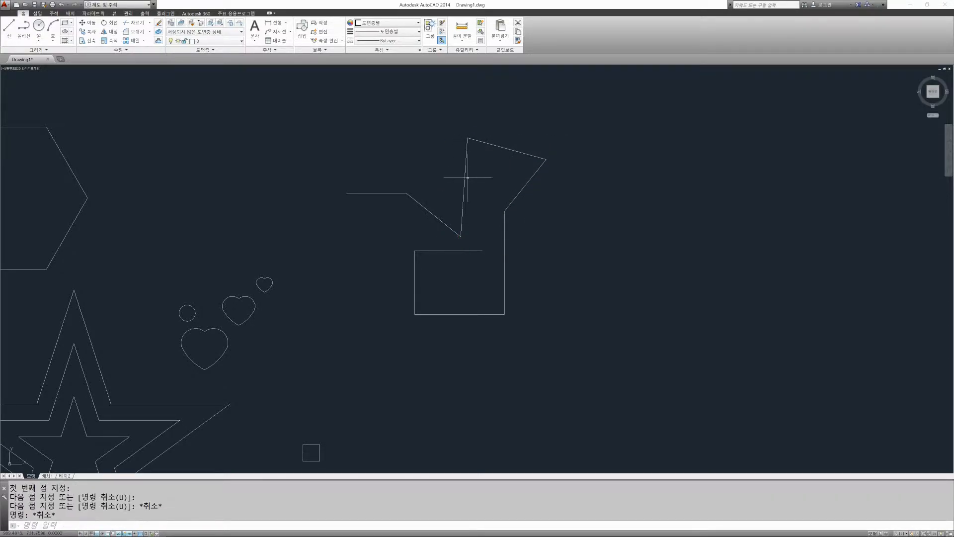
Step: Start Erase, select the steep zigzag segment with a window fully enclosing it, and cancel the command
type("e")
key("Return")
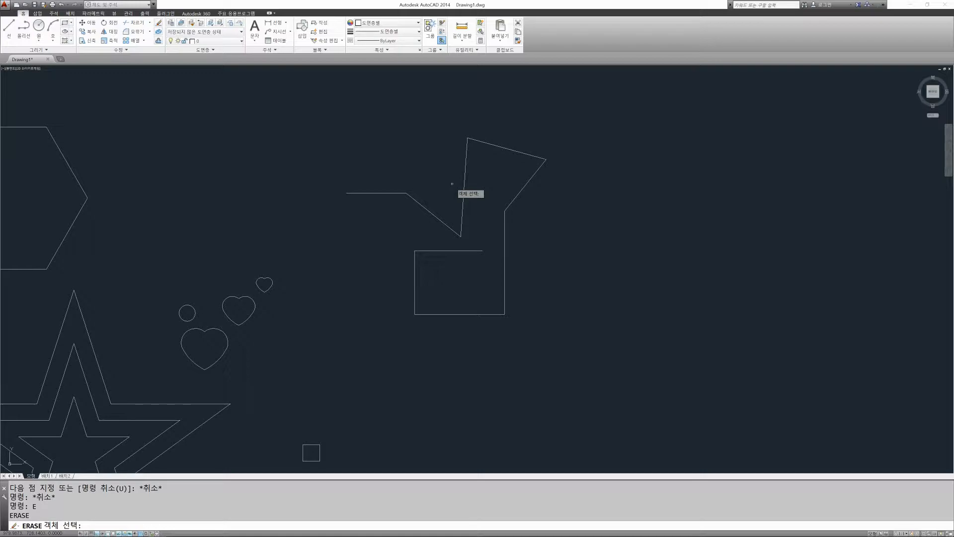
left_click(309, 97)
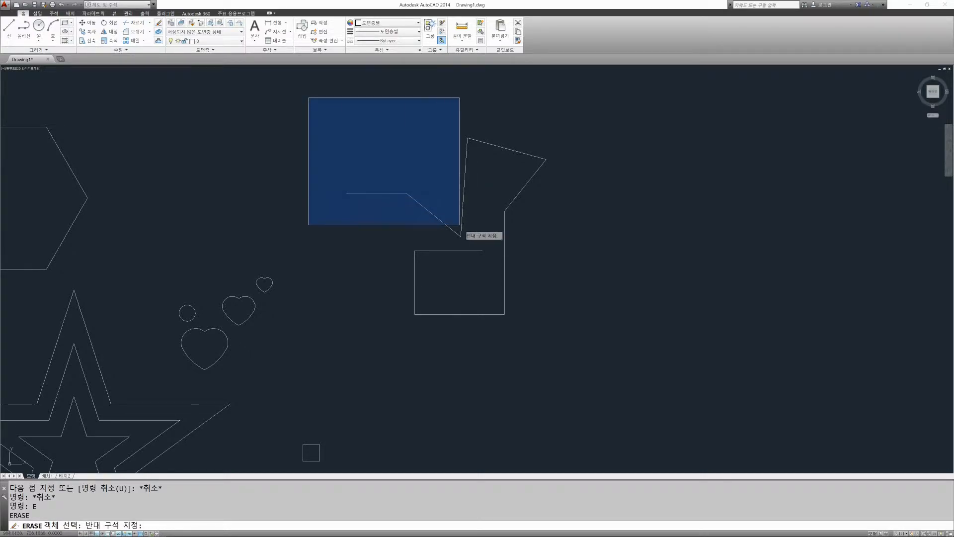
left_click(472, 210)
left_click(435, 107)
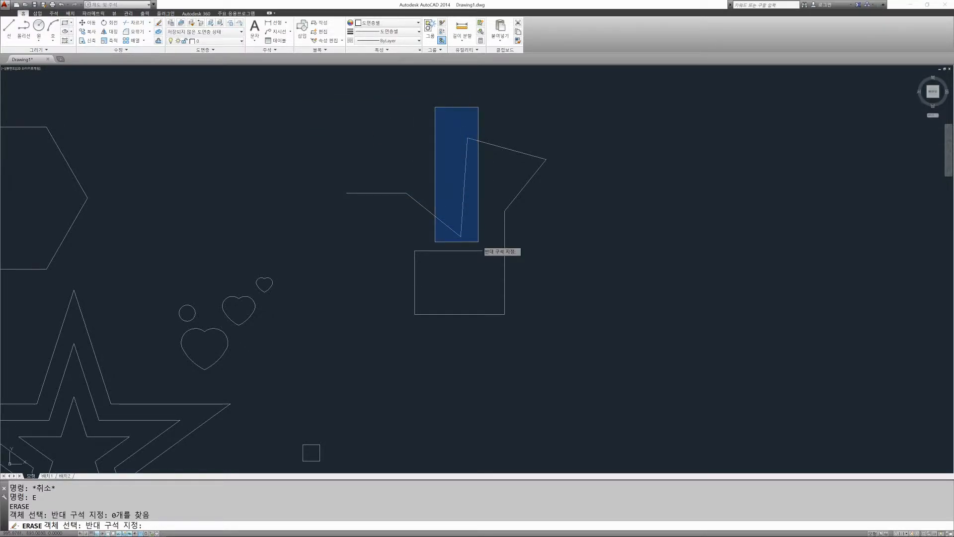
left_click(478, 241)
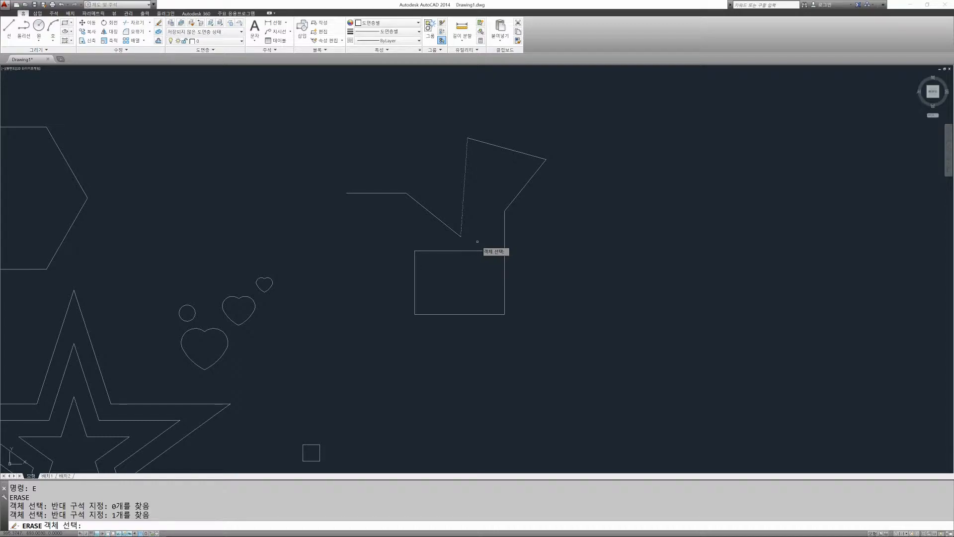
key("Escape")
Step: Repeat Erase, select the steep segment and its two neighbours with a crossing selection, and cancel the command
key("space")
left_click(485, 243)
left_click(448, 112)
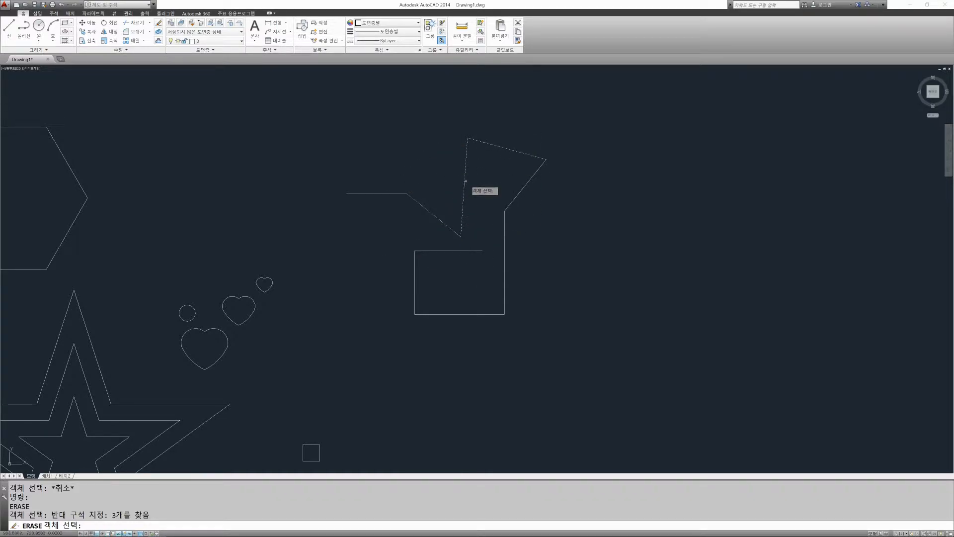
key("Escape")
key("Escape")
key("Escape")
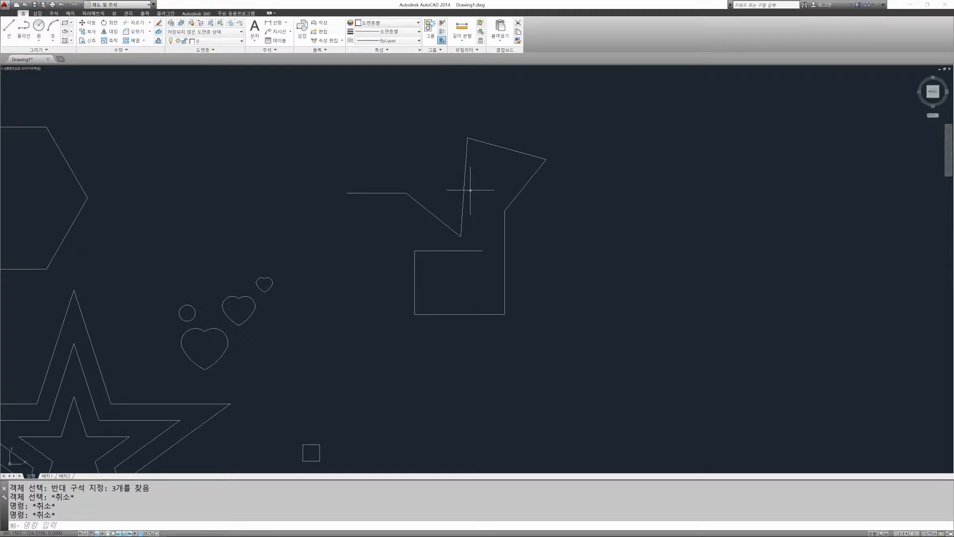
key("Escape")
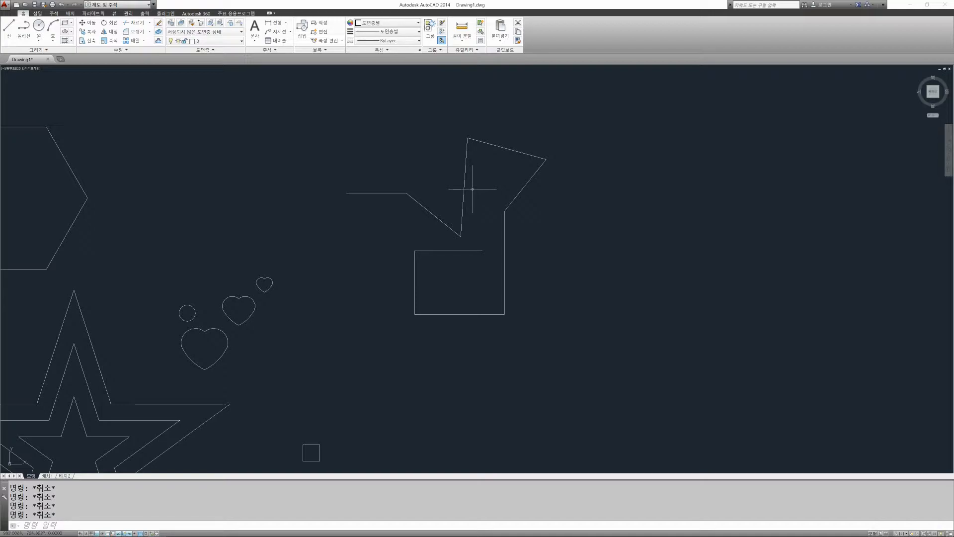
scroll(470, 188, "down", 4)
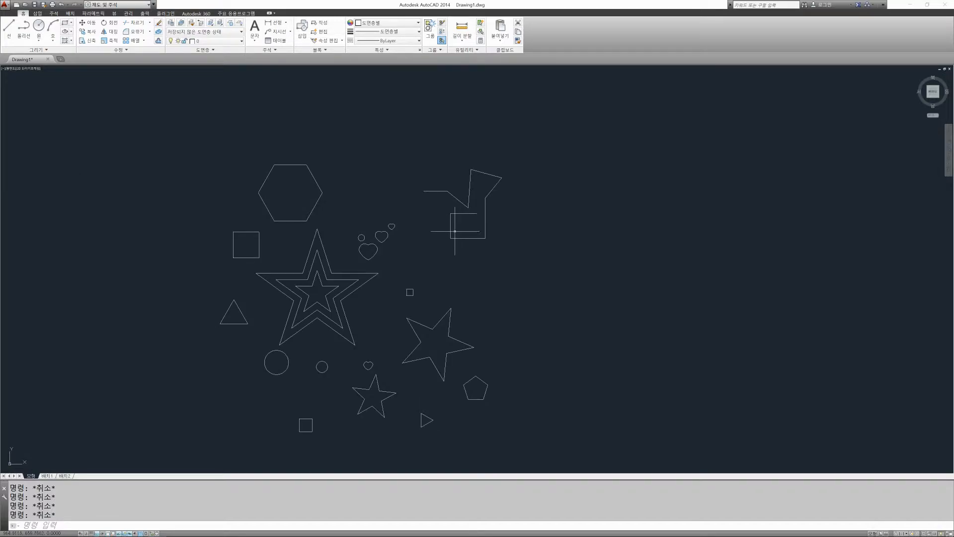
scroll(469, 190, "up", 4)
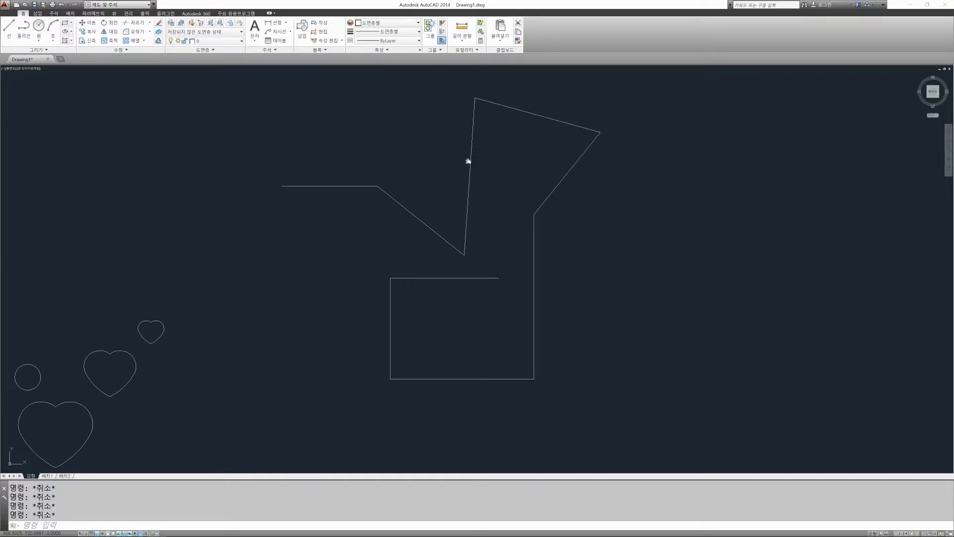
middle_click_drag(469, 159, 457, 199)
middle_click_drag(609, 192, 532, 195)
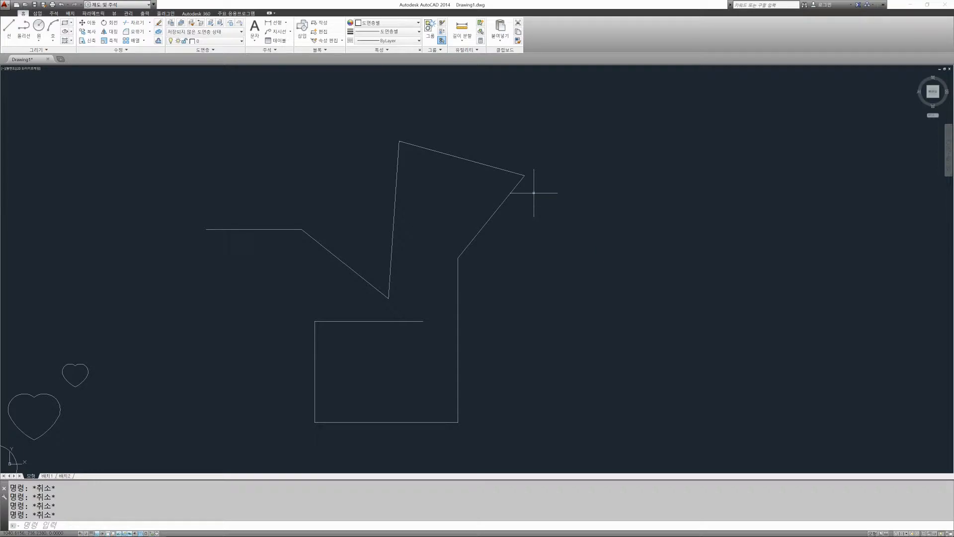
type("l")
key("Return")
key("Escape")
key("Escape")
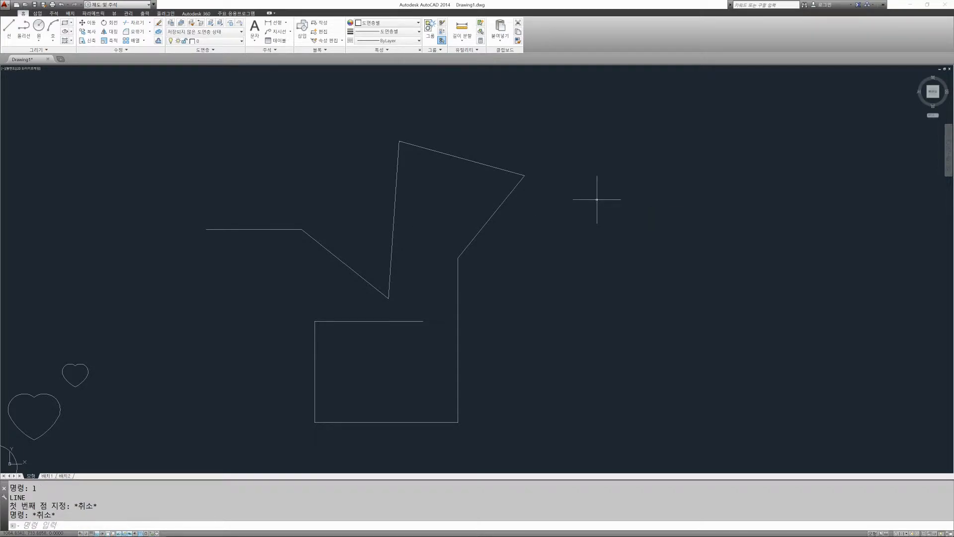
type("mt")
key("Return")
middle_click_drag(592, 203, 494, 223)
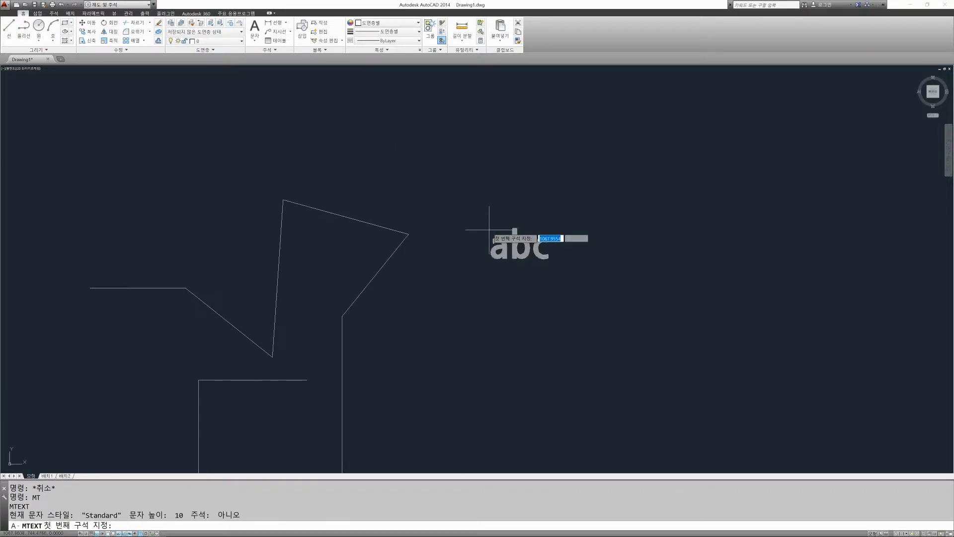
left_click(439, 160)
left_click(790, 219)
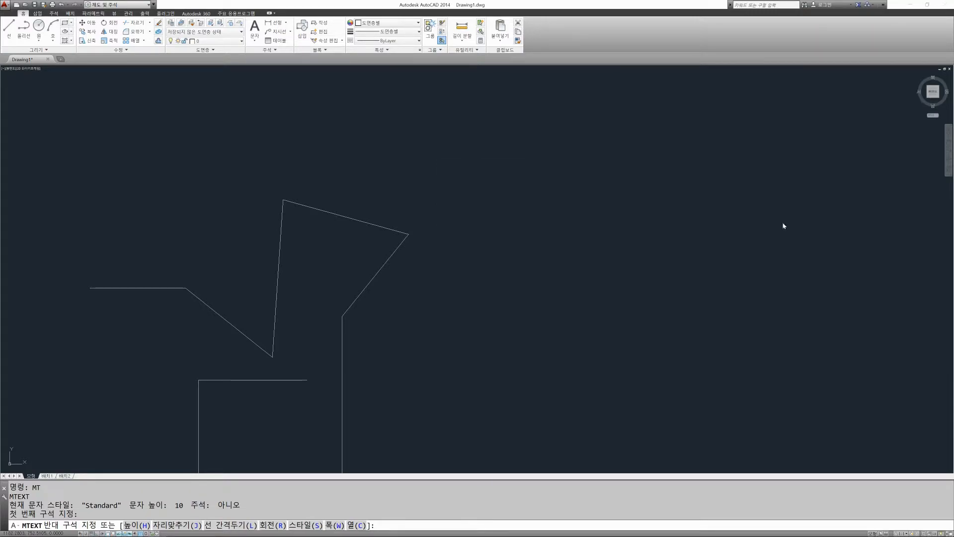
key("Escape")
Step: Start multiline text and define a wide text box in the empty area to the right of the zigzag
type("mt")
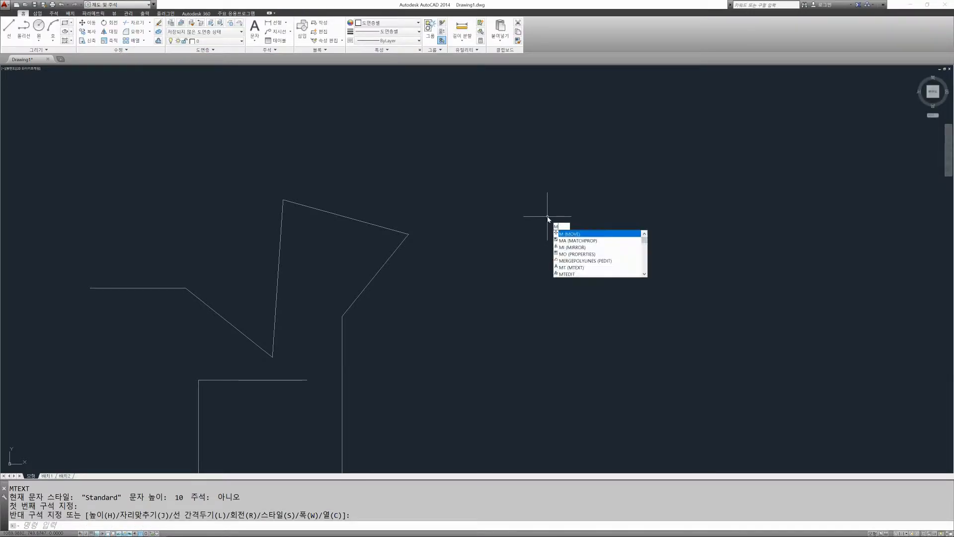
key("Return")
left_click(481, 174)
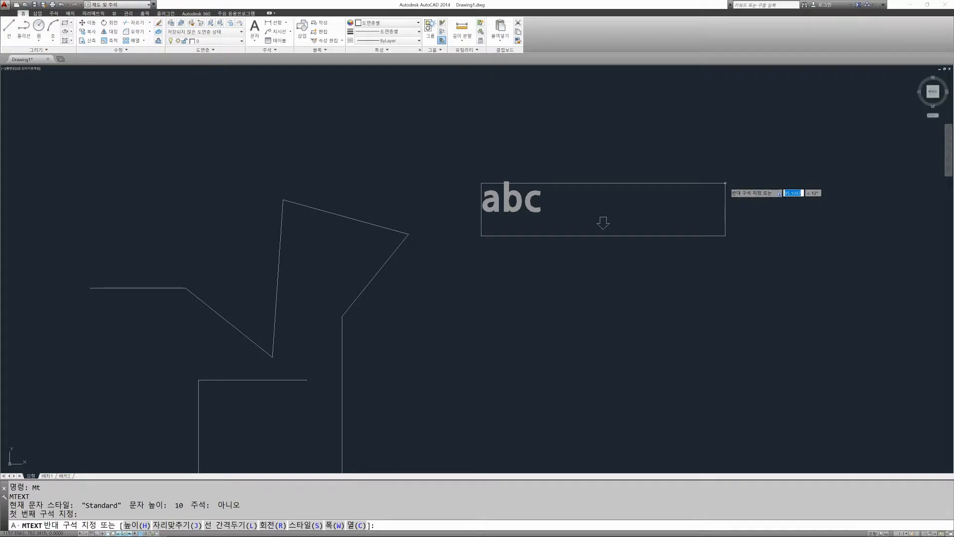
left_click(725, 219)
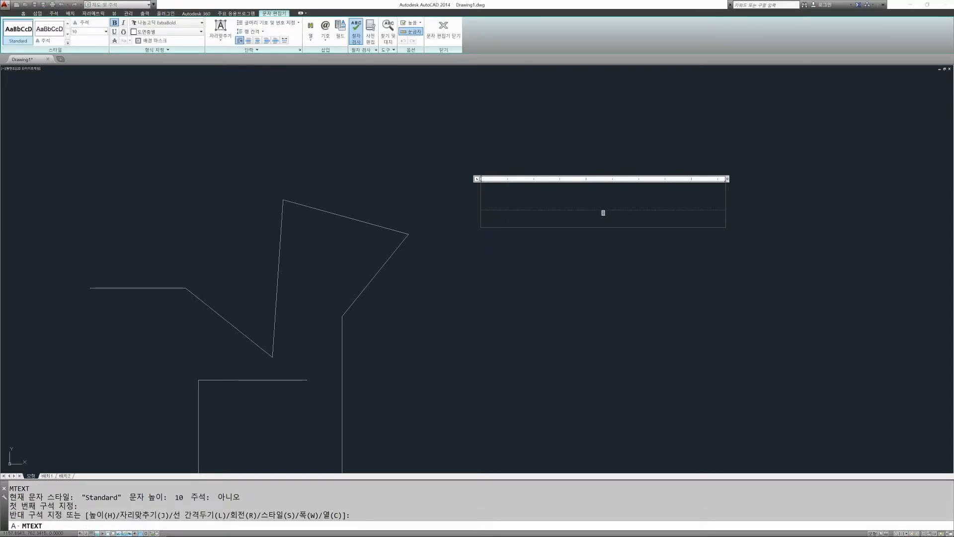
Step: Enter "line = 단축키는" as the text and close the text editor
type("ㅣㅑㅜ")
key("BackSpace")
key("BackSpace")
key("BackSpace")
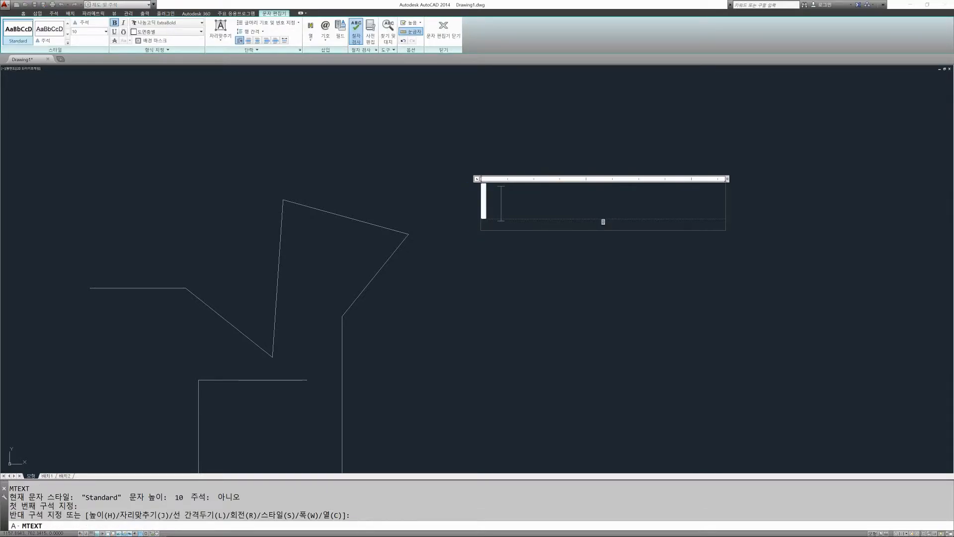
type("line")
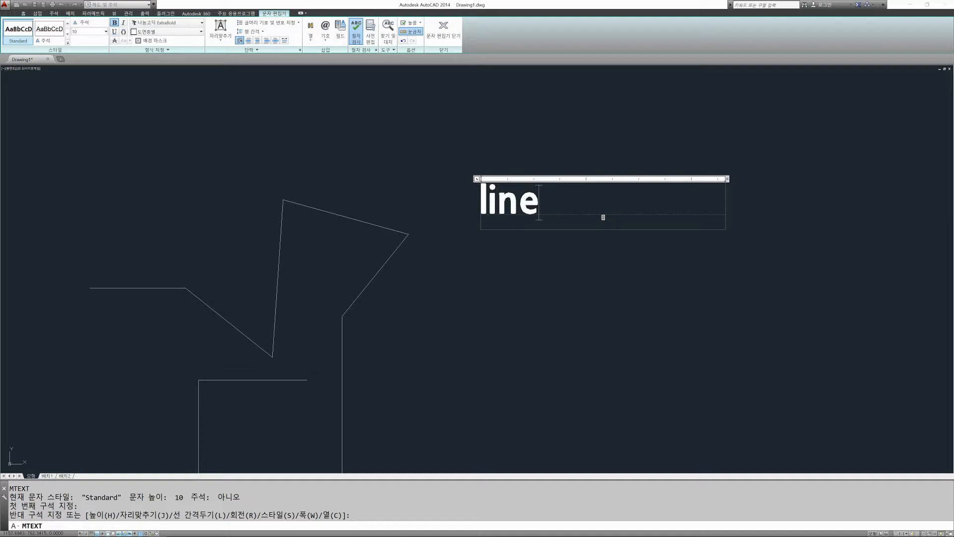
type(" = 단축키")
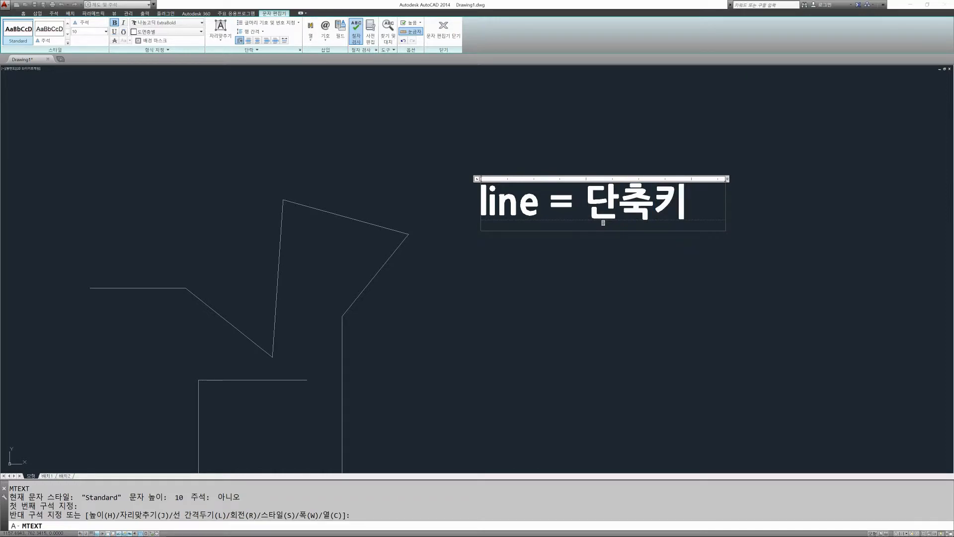
type("ㄴ는")
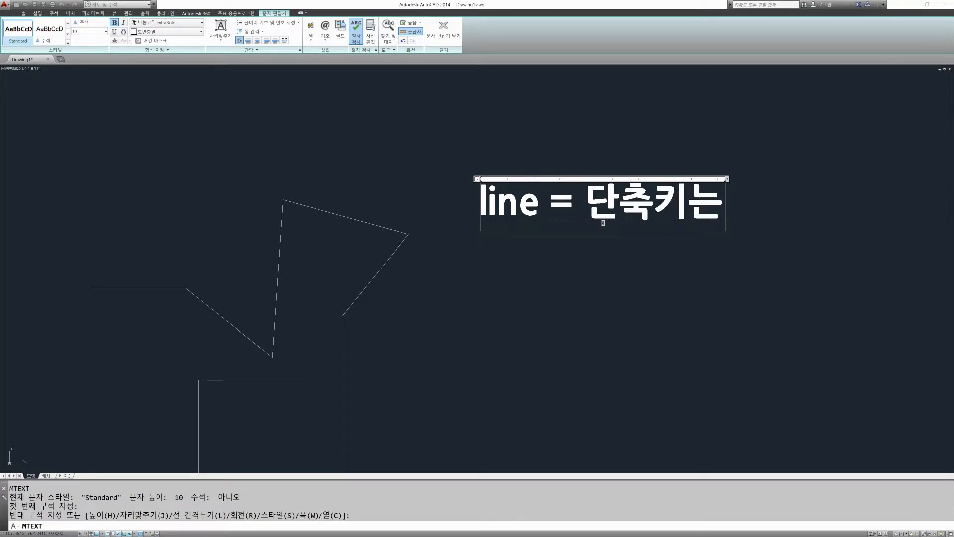
key("Return")
type("L")
key("BackSpace")
key("BackSpace")
key("Escape")
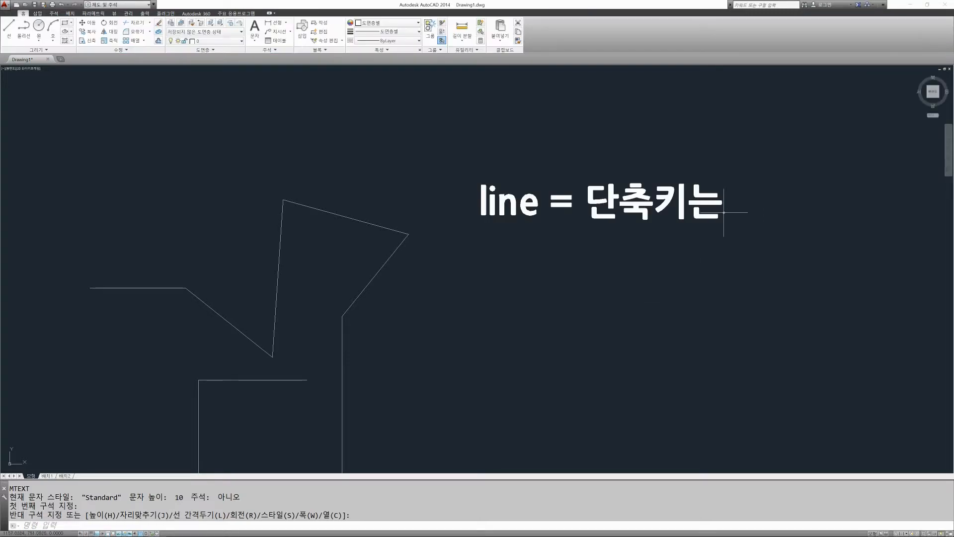
Step: Stretch the text box of "line = 단축키는" wider to the right and deselect it
left_click(711, 195)
left_click(725, 183)
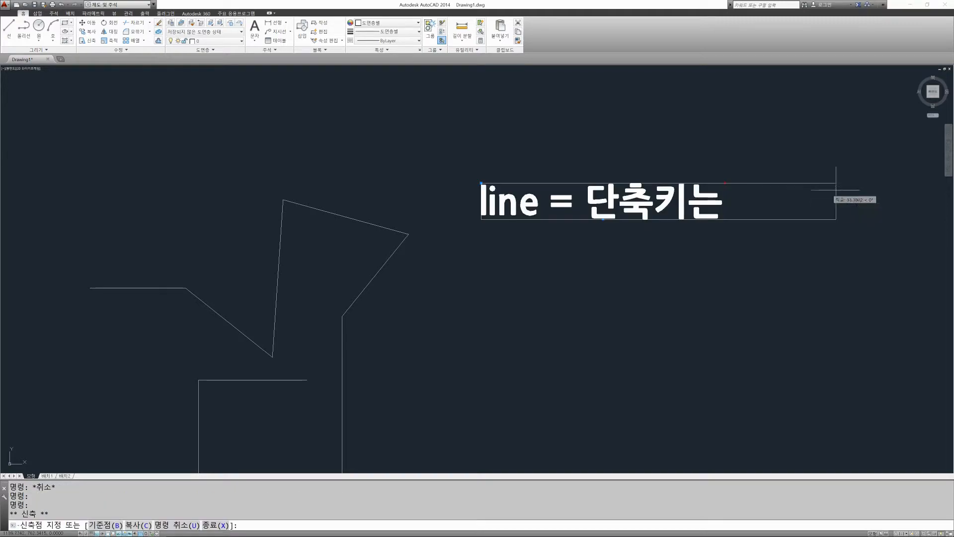
left_click(912, 189)
middle_click_drag(702, 209, 529, 209)
scroll(596, 207, "down", 6)
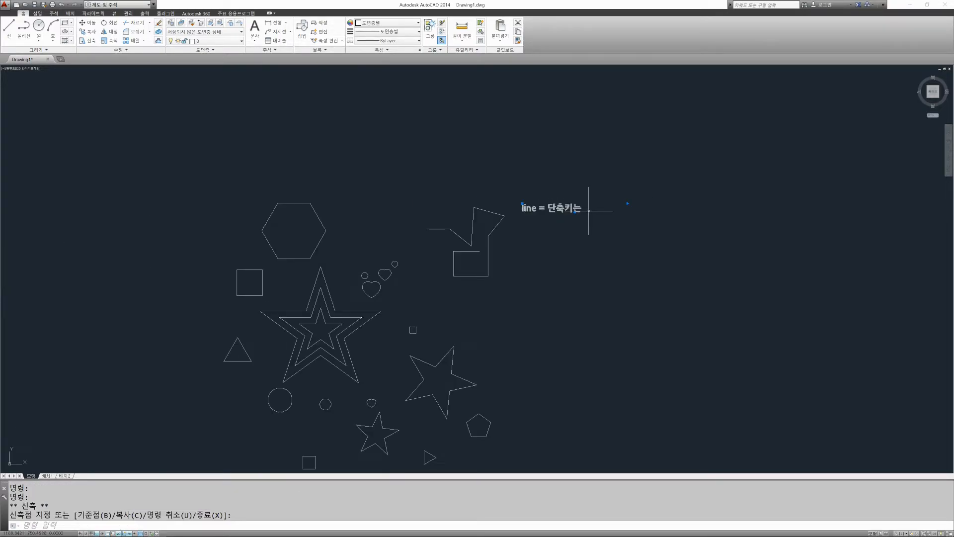
scroll(600, 202, "up", 4)
scroll(539, 217, "up", 2)
key("Escape")
Step: Edit the "line = 단축키는" text, append "L"+마우스 우클릭 with the L in quotation marks, and finish text editing
type("ed")
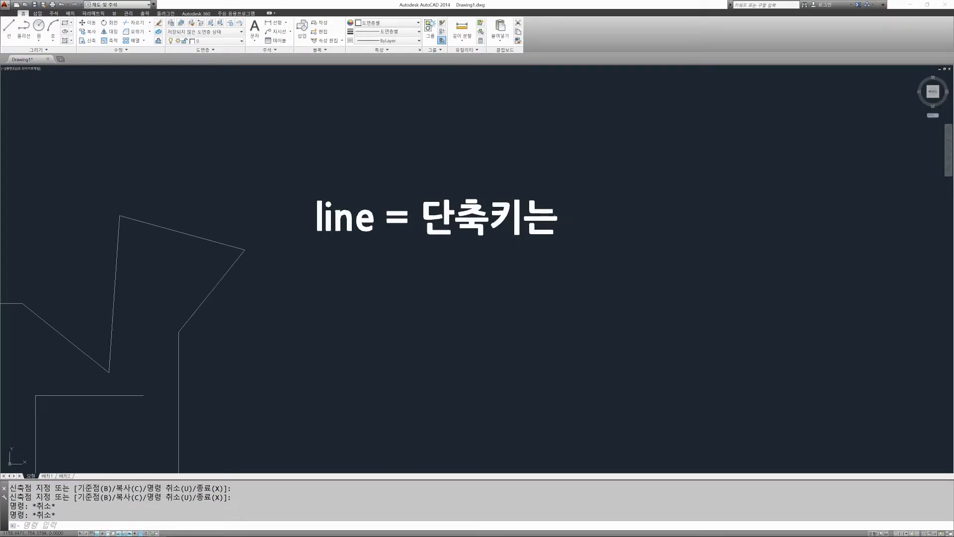
key("Return")
left_click(542, 206)
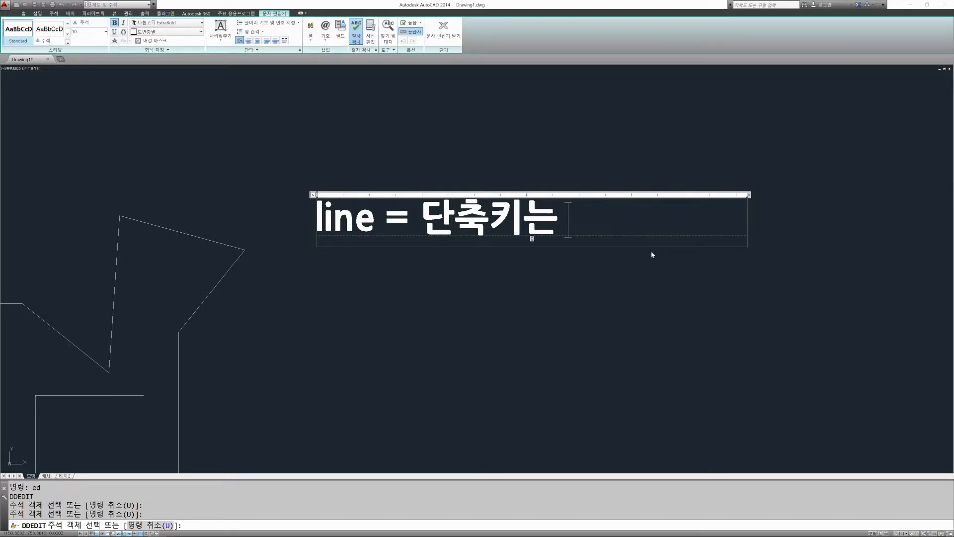
type("L")
key("BackSpace")
type("\"L\"")
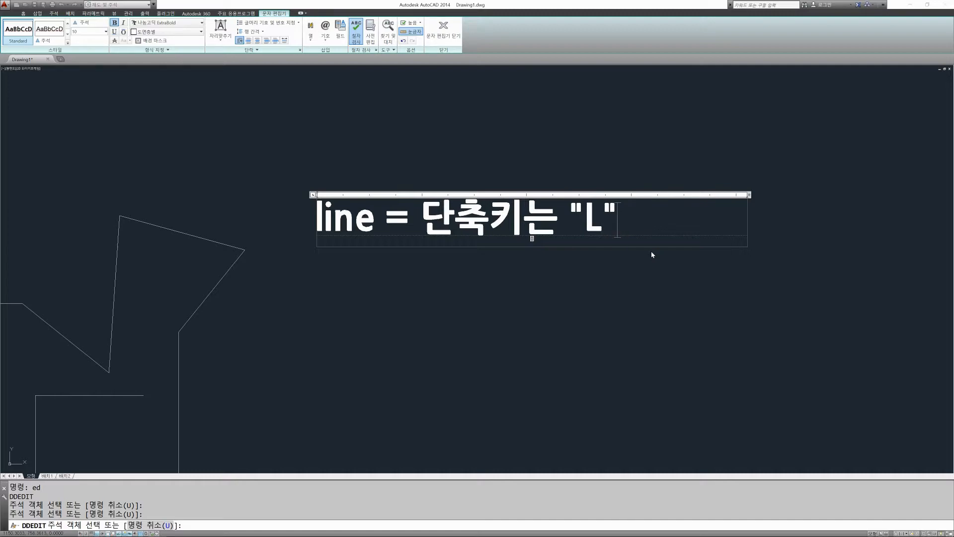
type("+마우스")
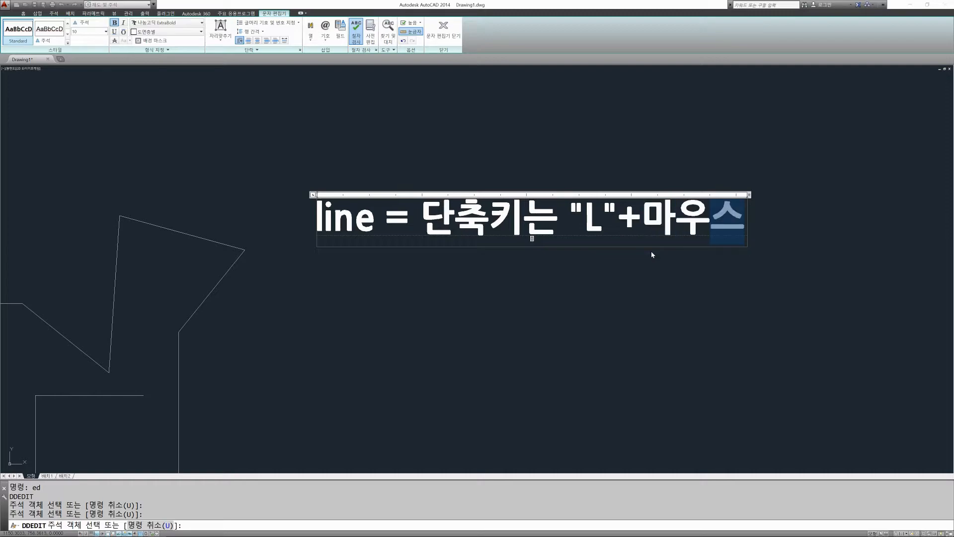
key("Return")
type("ㅇㅜ클릭")
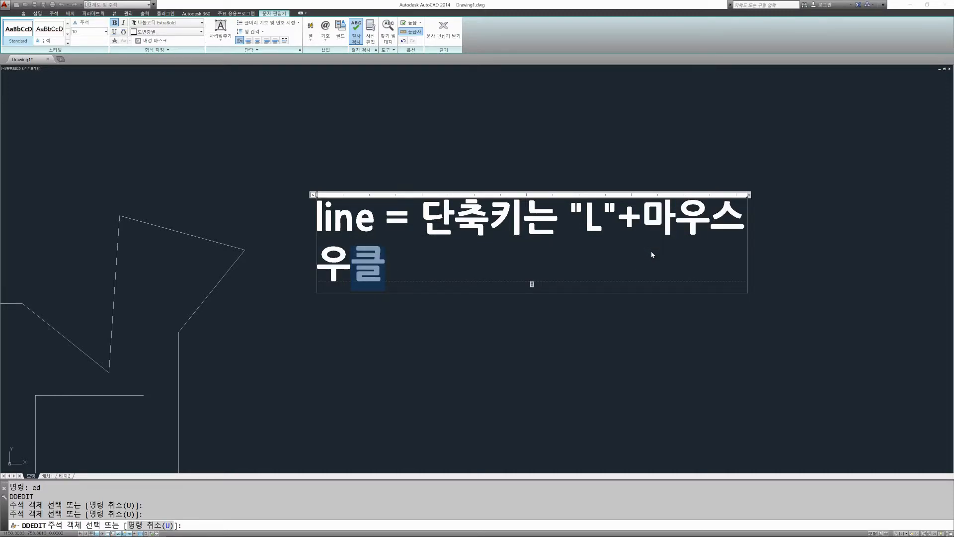
left_click(635, 303)
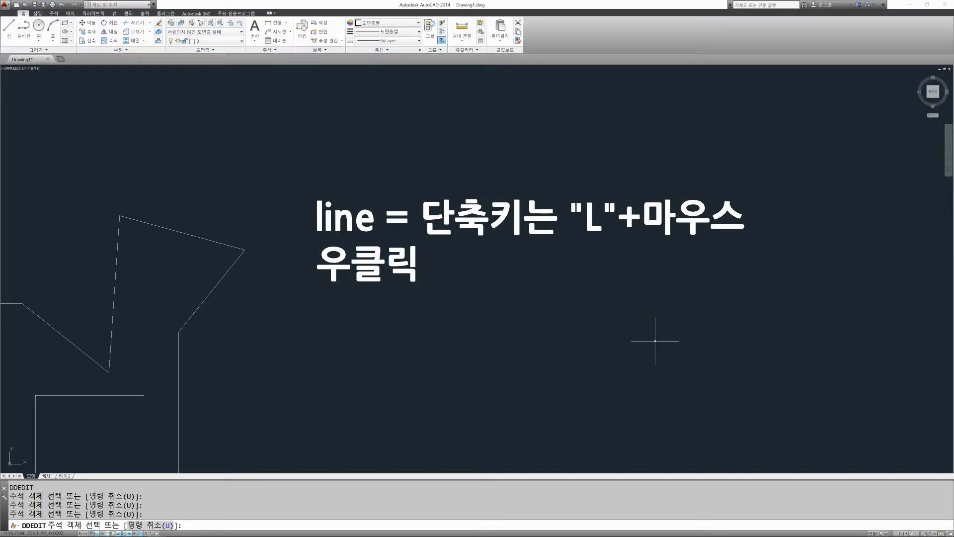
key("Escape")
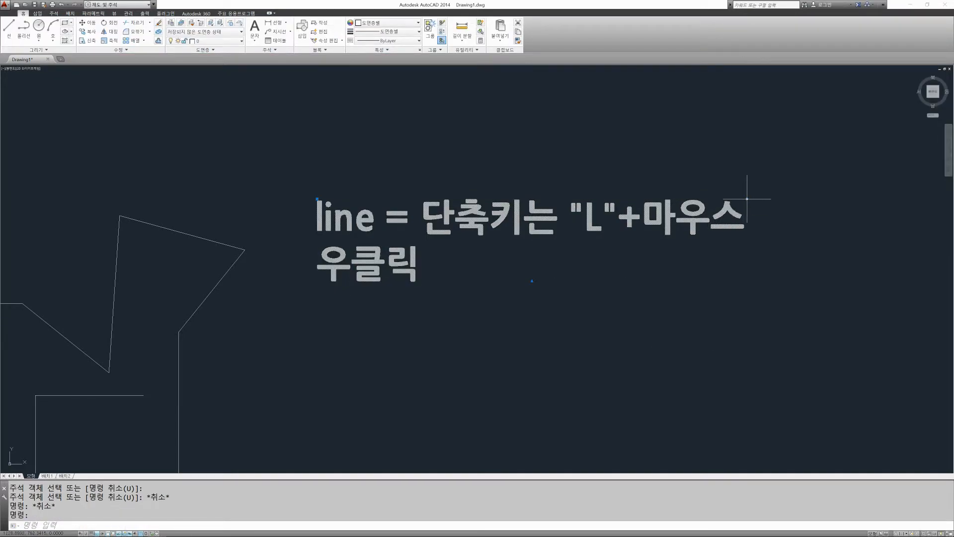
Step: Stretch the Line shortcut note's text box wider to the right so the sentence fits on one line, and deselect it
left_click(747, 199)
left_click(847, 205)
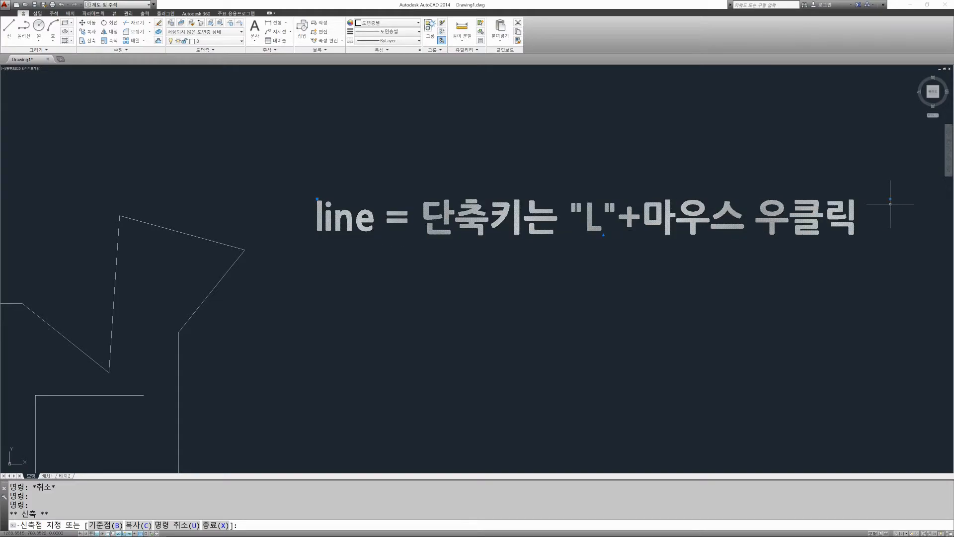
key("Escape")
scroll(521, 255, "down", 2)
key("Escape")
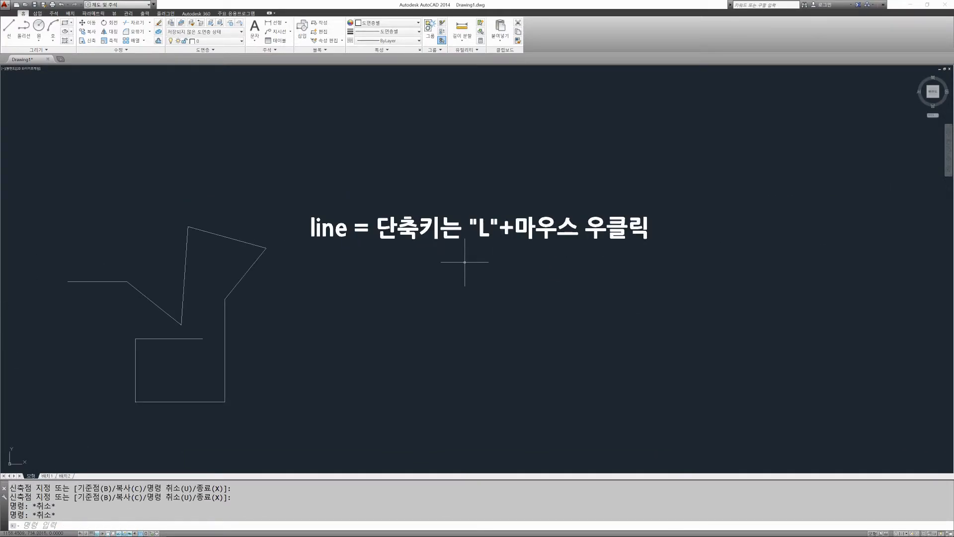
key("Escape")
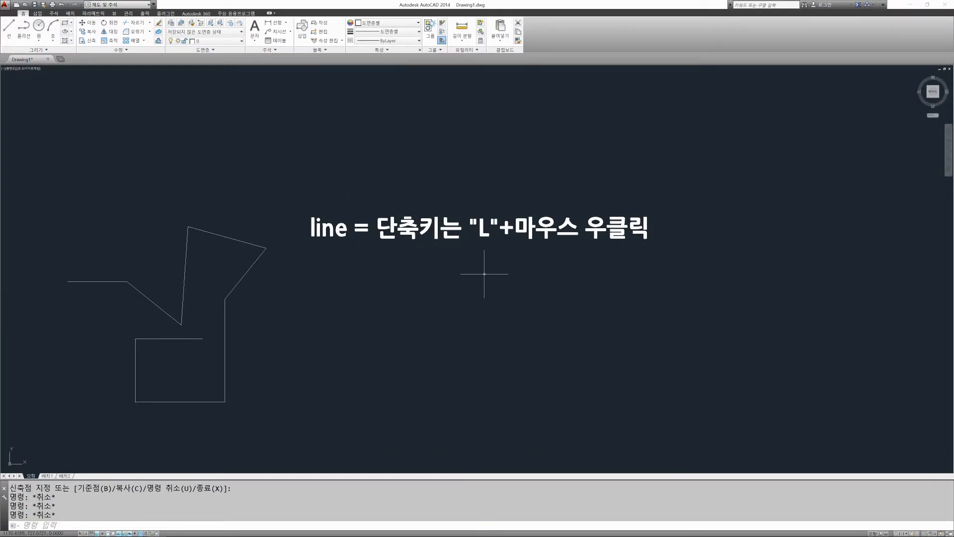
type("ed")
key("Return")
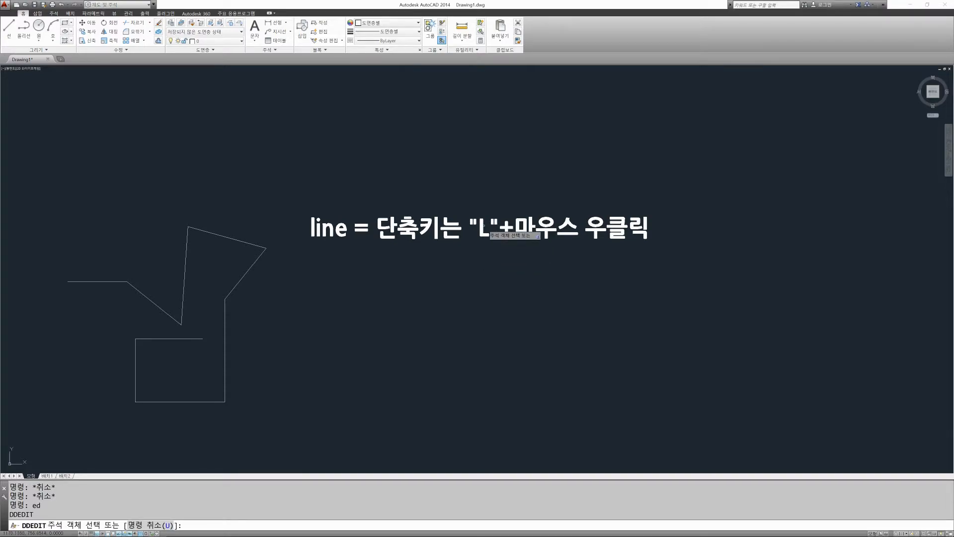
left_click(486, 233)
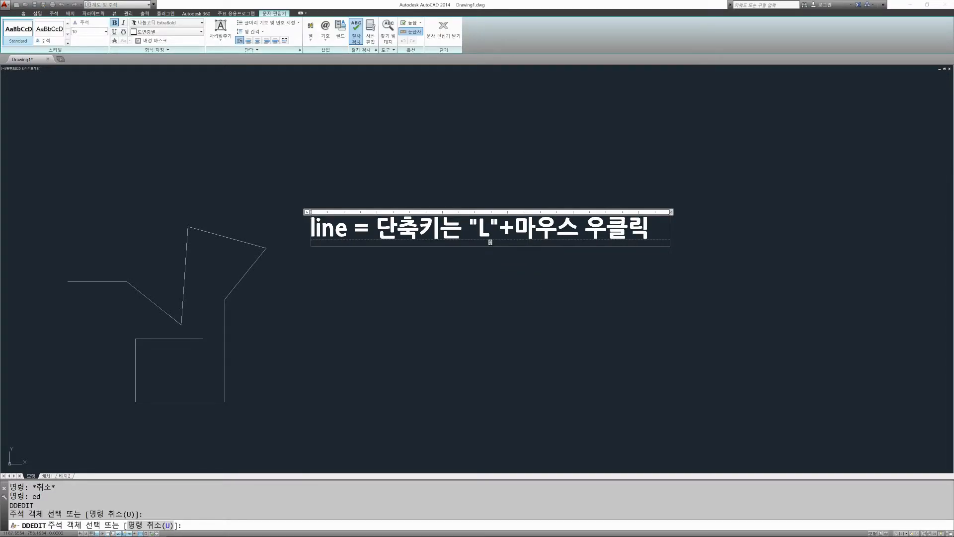
key("Return")
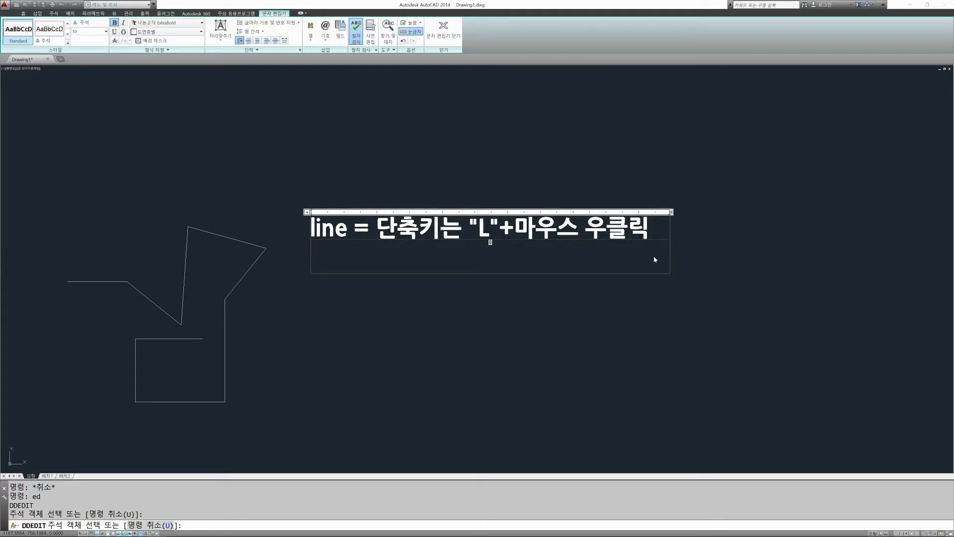
type("ㄷ")
key("BackSpace")
type("e =")
key("BackSpace")
key("BackSpace")
key("BackSpace")
key("BackSpace")
left_click(458, 273)
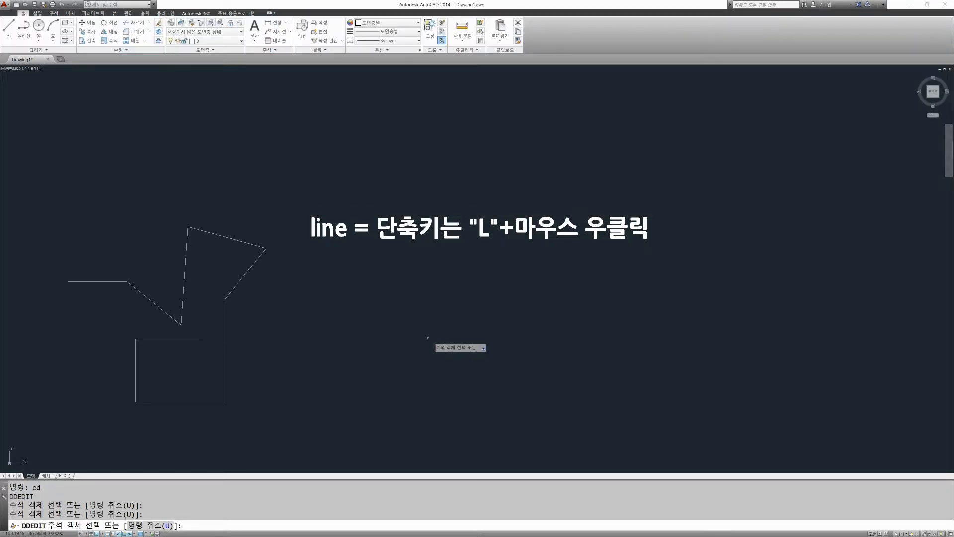
key("Escape")
key("Escape")
type("ED")
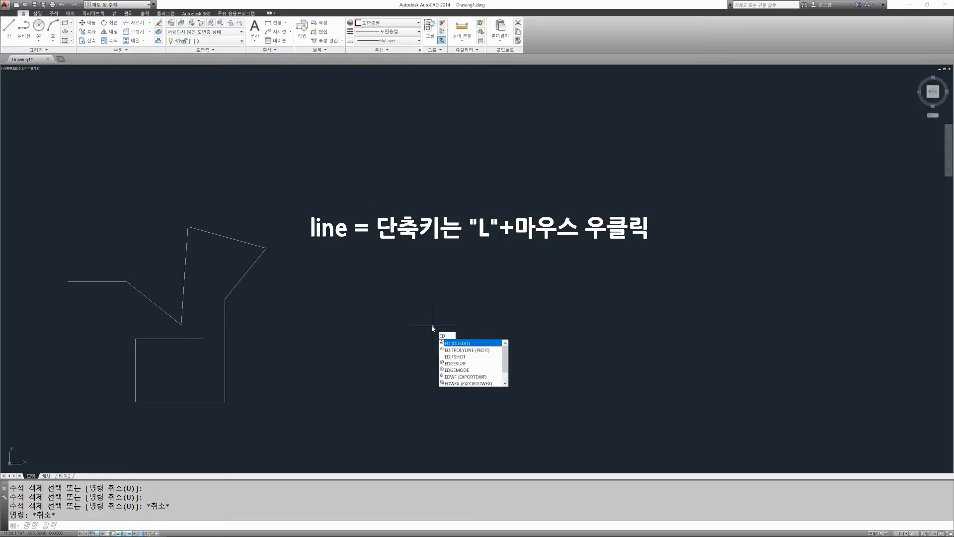
key("Escape")
key("Escape")
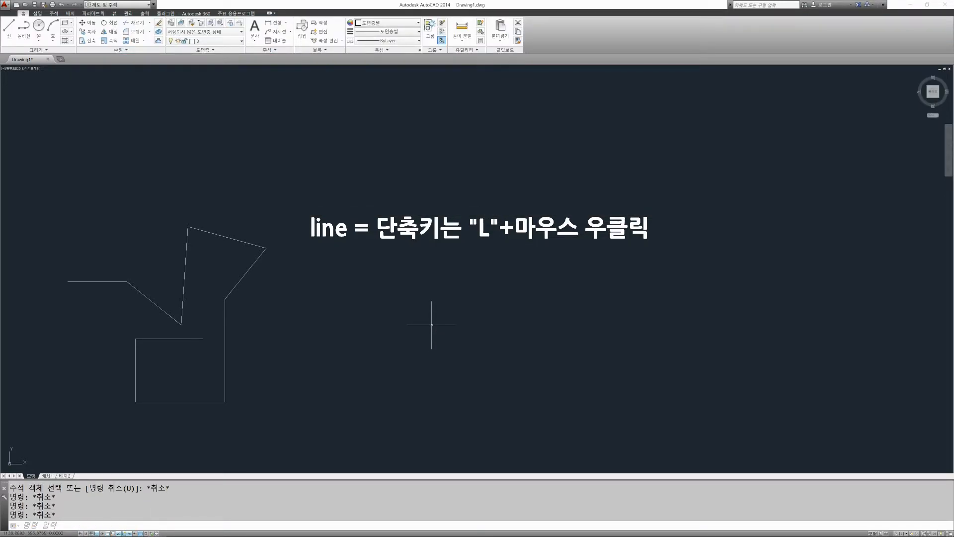
Step: Reopen the Line shortcut note for editing and add a second line beginning "erease = 단축키"
type("E")
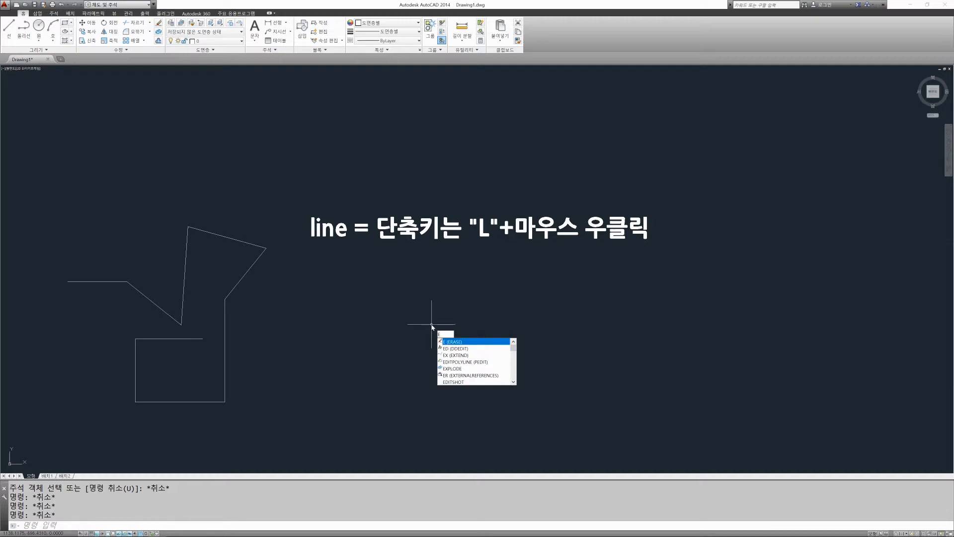
key("BackSpace")
type("ed")
key("Return")
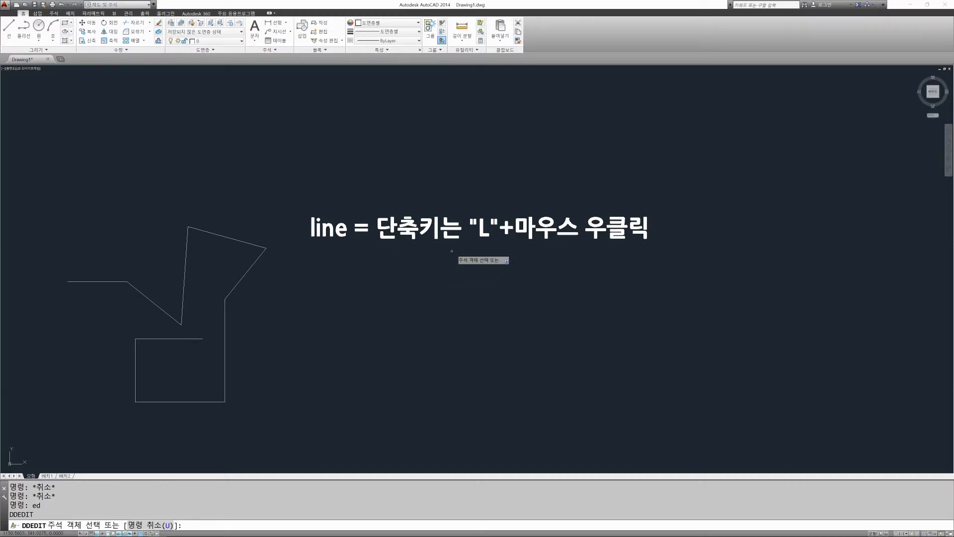
left_click(455, 229)
key("End")
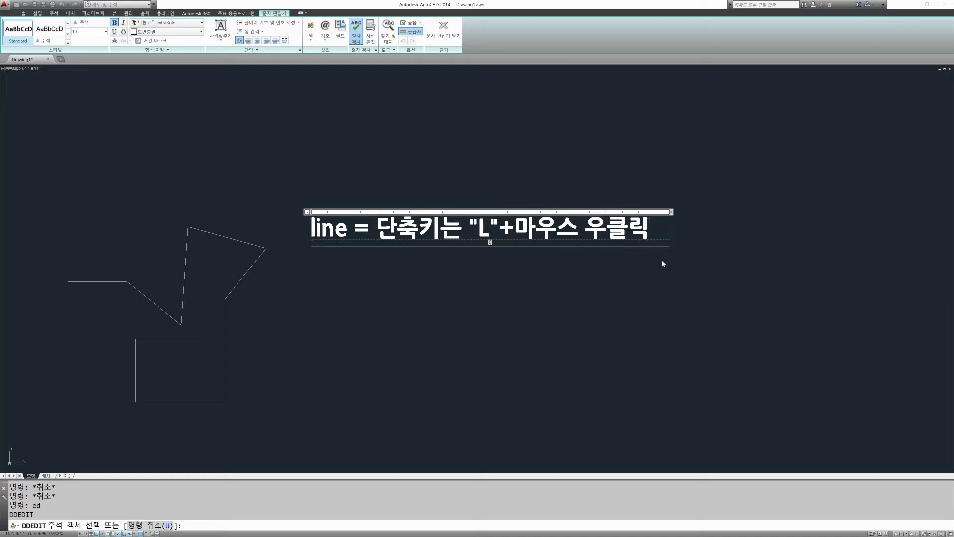
key("Return")
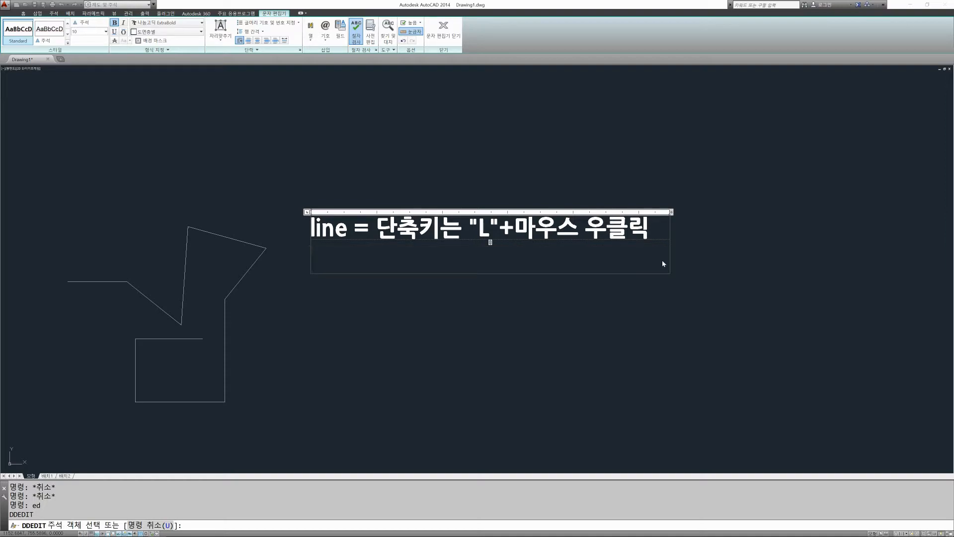
type("erease")
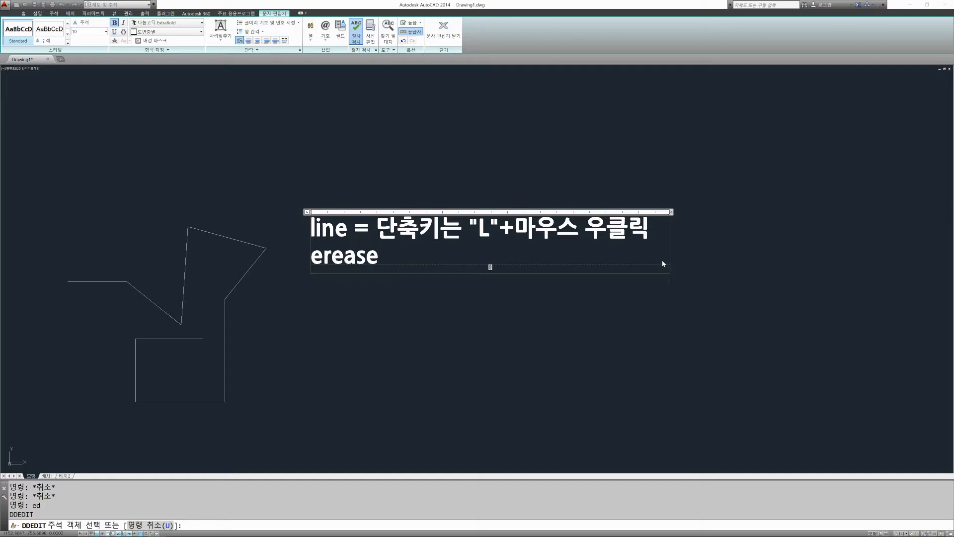
type(" = 다ㄴ축키")
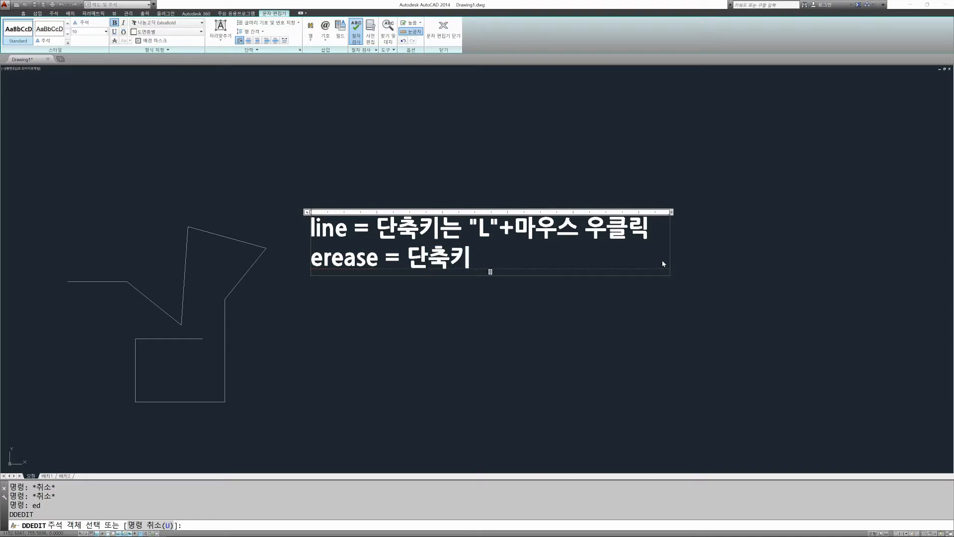
type(" \"")
Step: Complete the note's second line with "E"+마우스 우클릭, the E in quotation marks, and finish text editing
key("BackSpace")
type("ㄸ")
key("BackSpace")
type("E\"")
type("+")
type("ㅁ")
type("스 우")
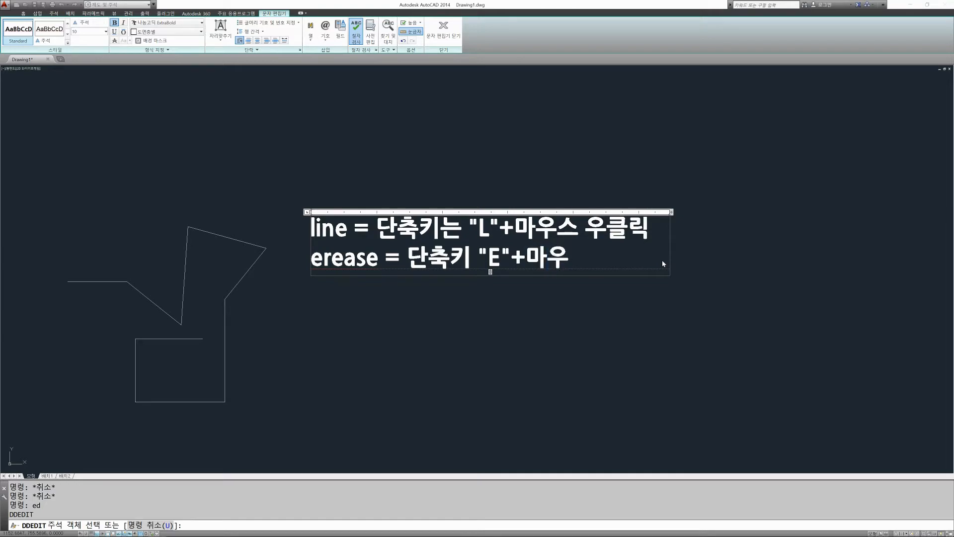
type("클ㄹ")
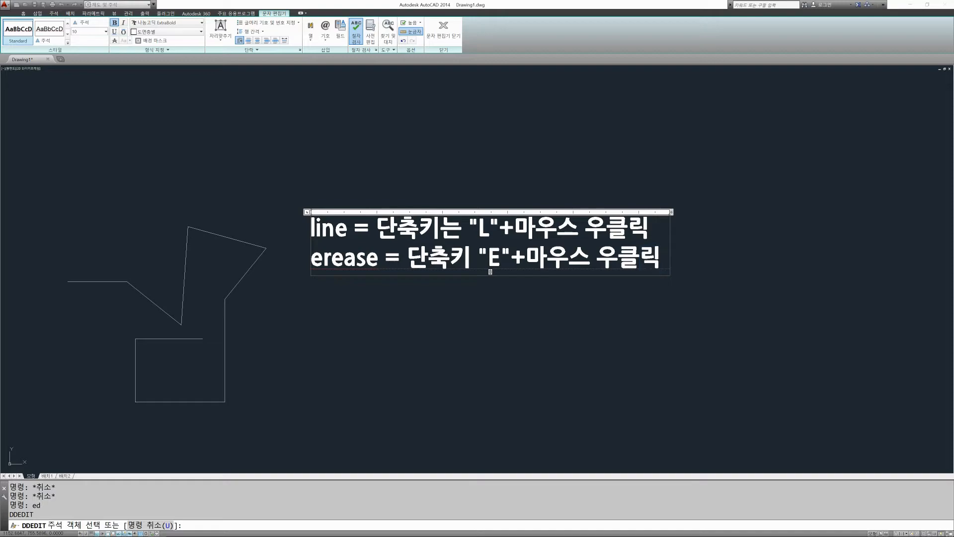
left_click(588, 355)
key("Escape")
key("Escape")
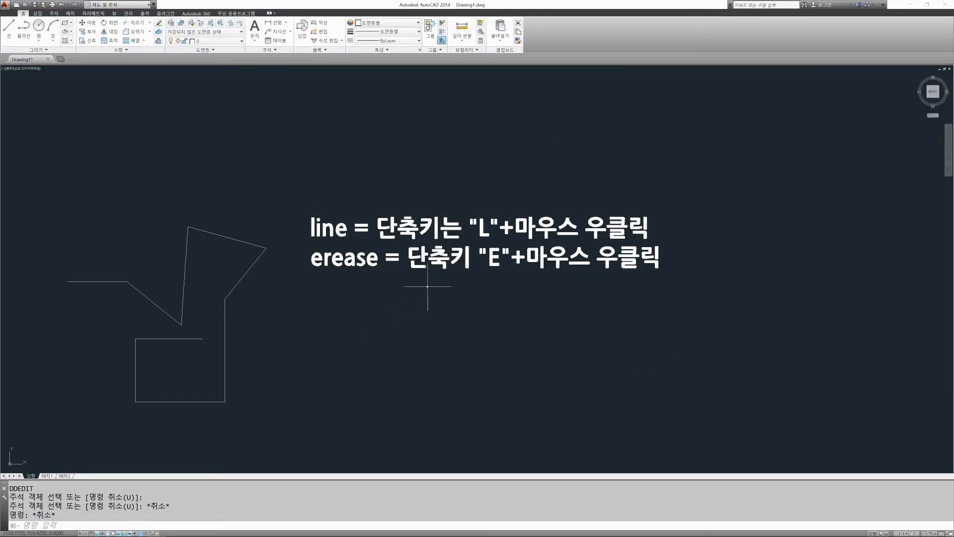
Step: Review the two-line shortcut note up close and in context with the zigzag and the surrounding practice shapes
scroll(517, 285, "down", 6)
scroll(468, 286, "up", 4)
middle_click_drag(558, 278, 494, 288)
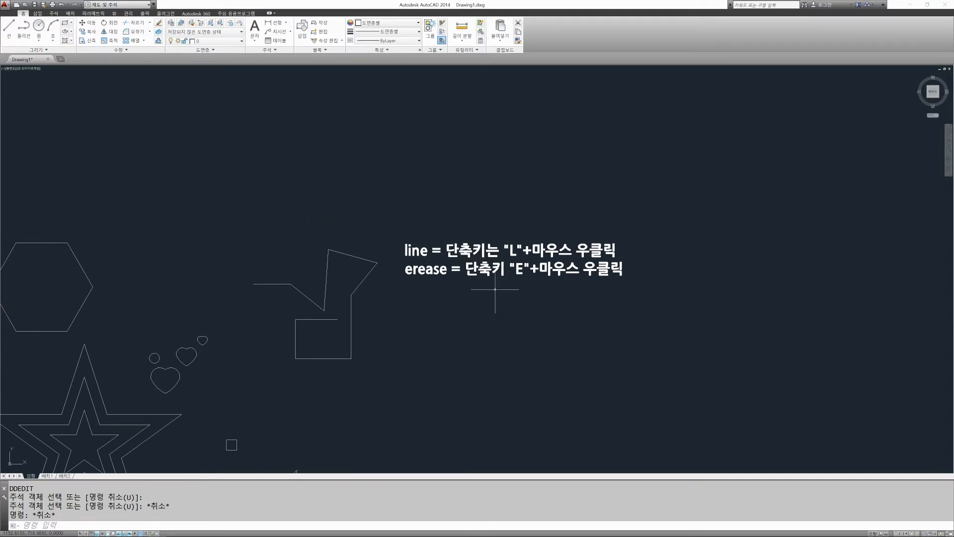
scroll(494, 288, "up", 2)
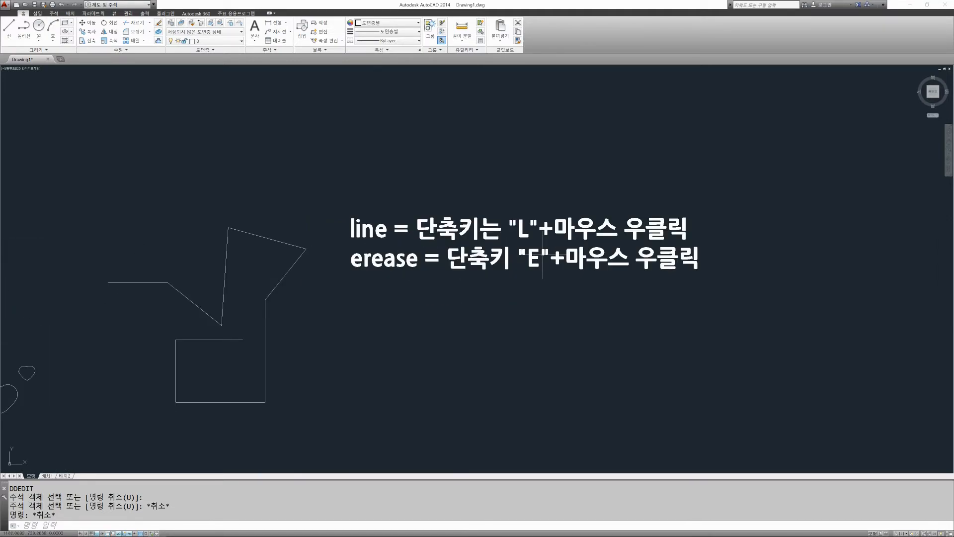
scroll(597, 249, "down", 4)
scroll(571, 260, "up", 4)
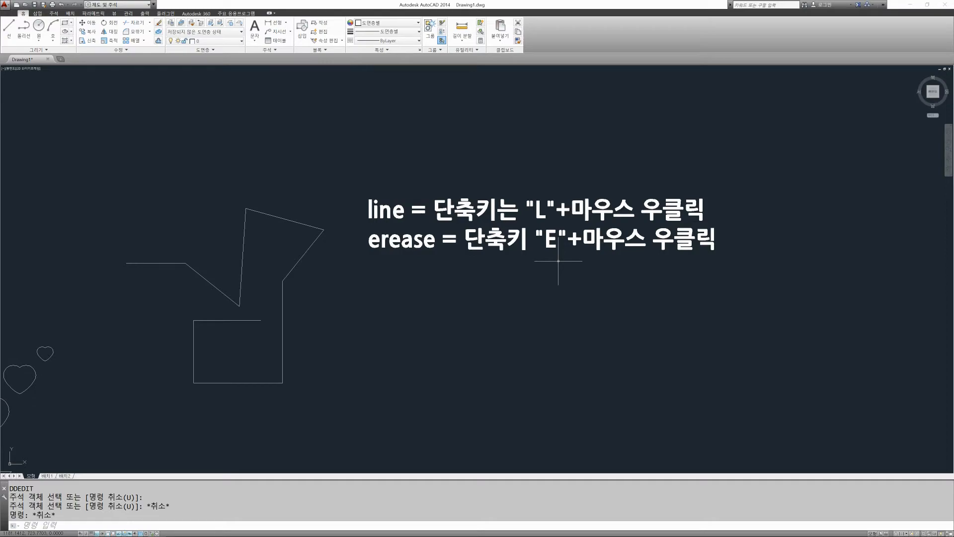
scroll(554, 263, "down", 6)
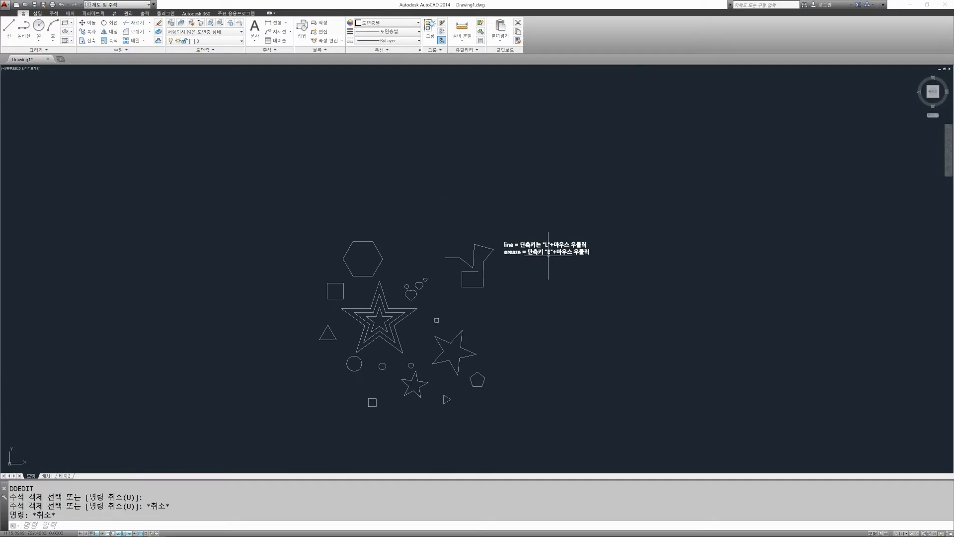
scroll(549, 241, "up", 6)
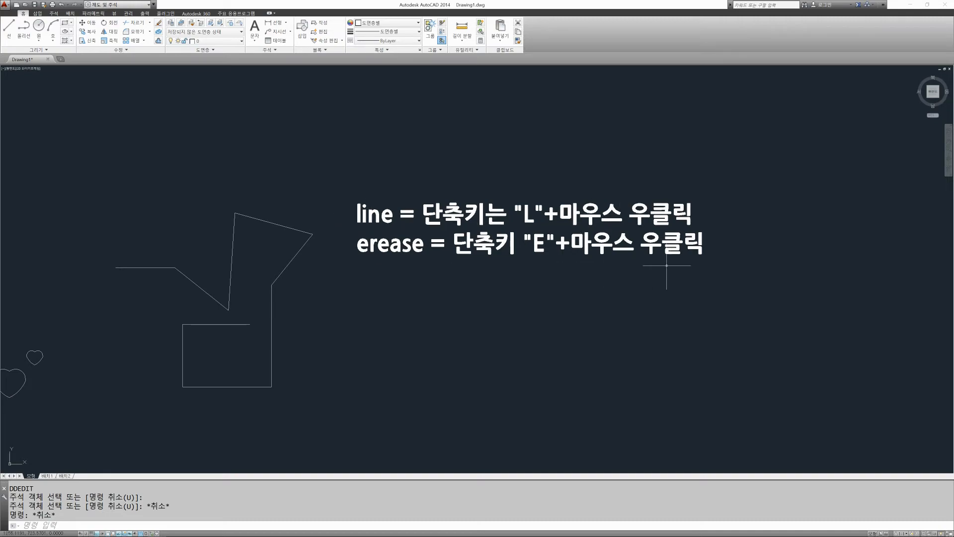
scroll(664, 265, "down", 2)
scroll(664, 265, "up", 2)
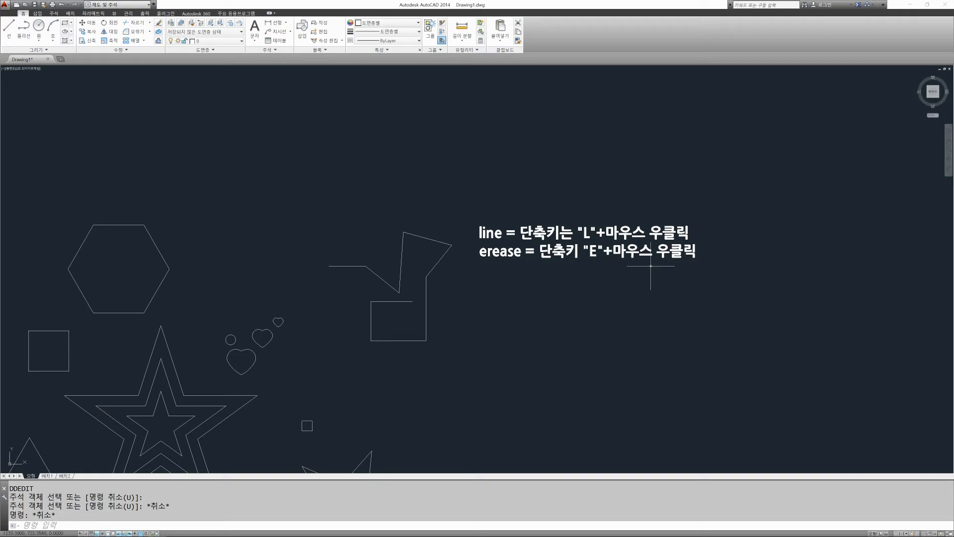
scroll(482, 260, "down", 2)
scroll(498, 219, "up", 2)
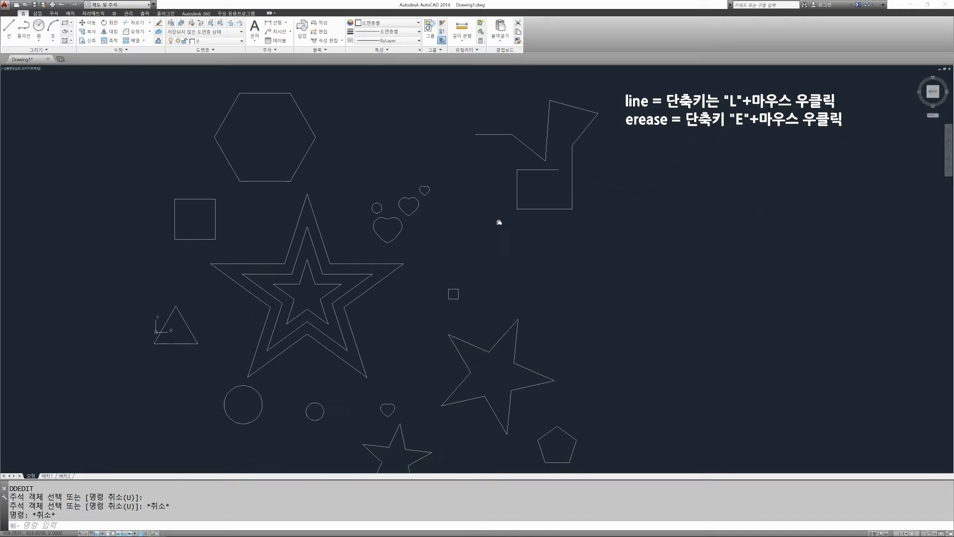
scroll(455, 230, "down", 2)
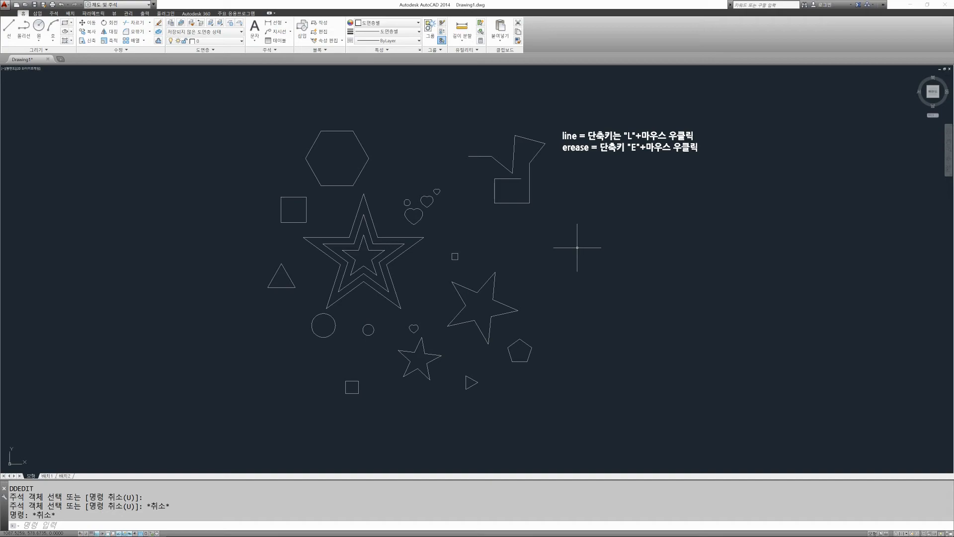
middle_click_drag(575, 220, 507, 256)
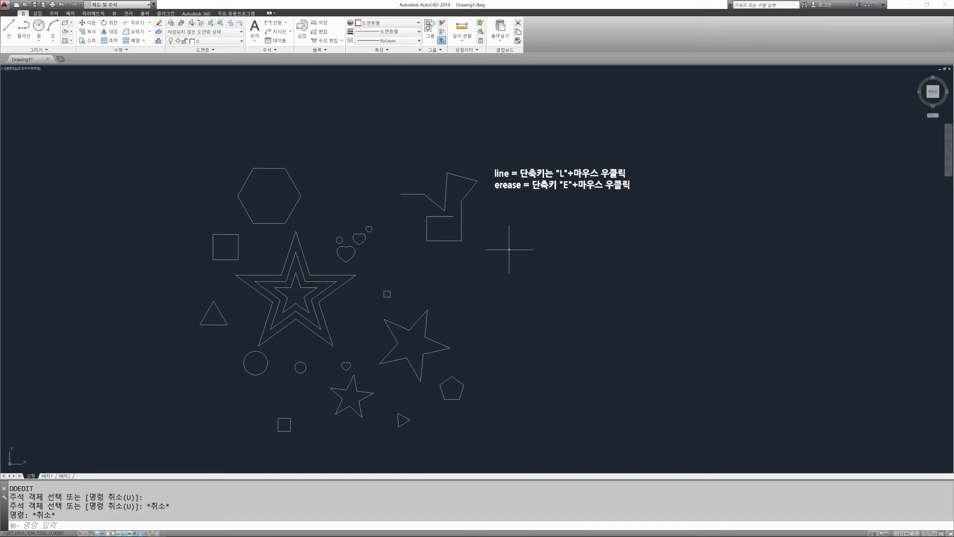